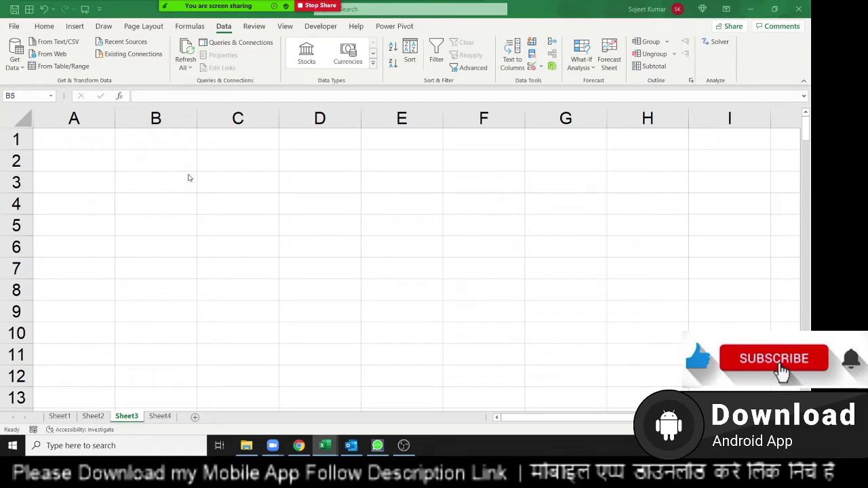
Bring up the Home tab tools and move the active cell to B2 on empty Sheet3.
left_click(36, 30)
left_click(40, 28)
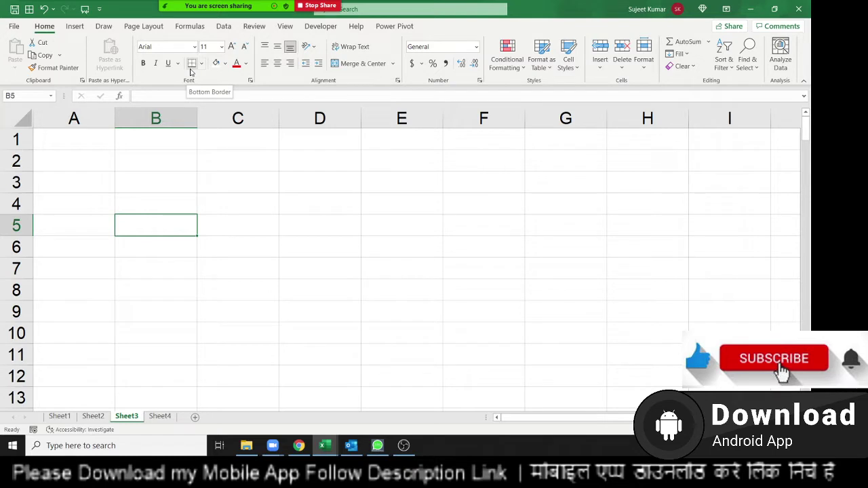
key("Right")
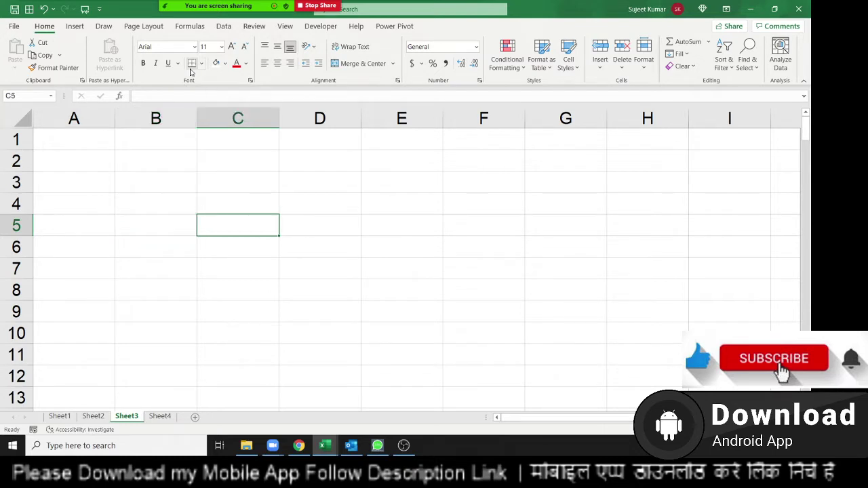
key("Left")
key("Up")
key("Up")
key("Up")
key("Down")
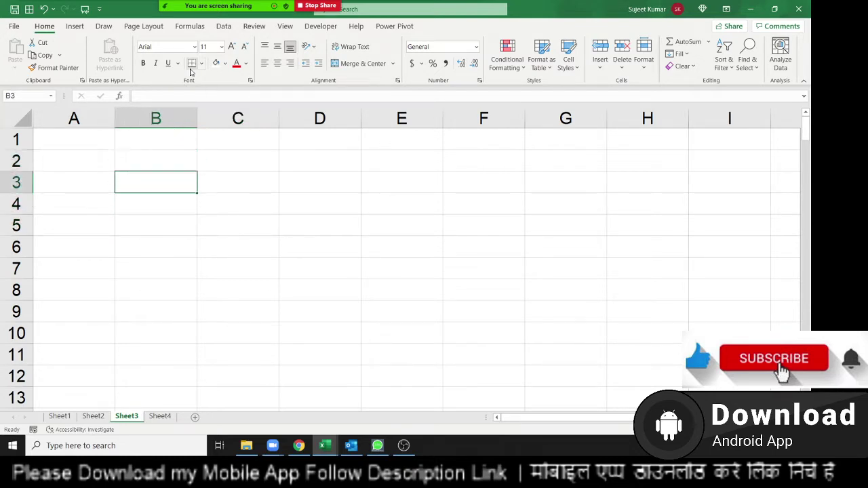
key("Up")
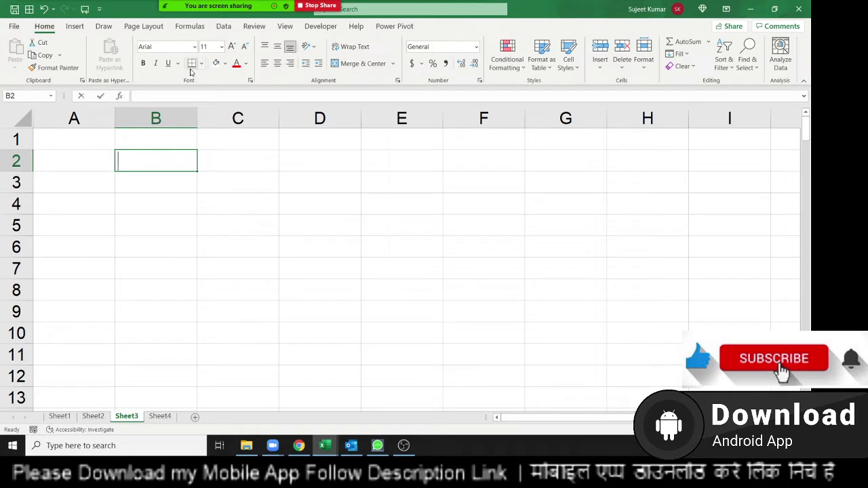
Enter 10th in B2 and make its 'th' superscript through the Font dialog.
type("10th")
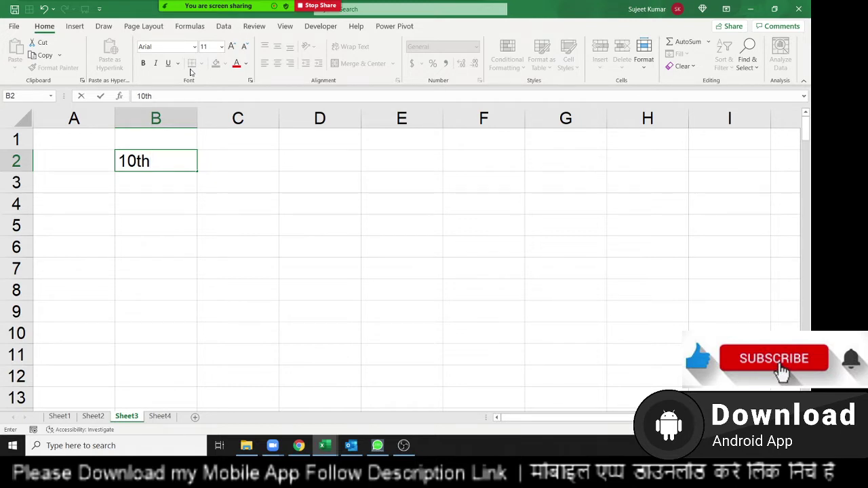
key("Return")
key("Up")
key("F2")
key("shift+Right")
key("shift+Right")
left_click(250, 81)
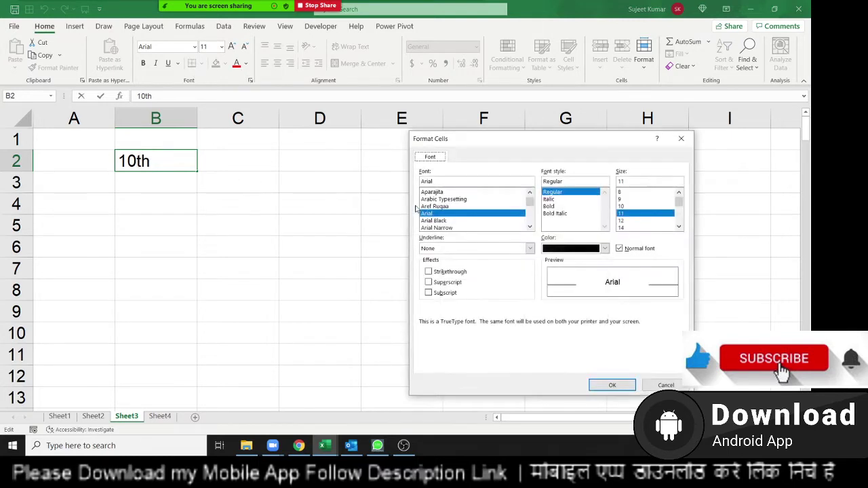
left_click(446, 284)
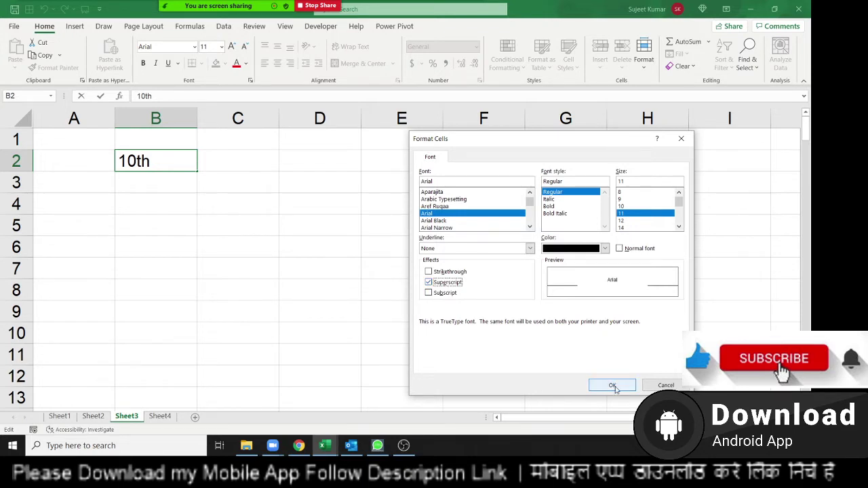
left_click(614, 387)
left_click(211, 212)
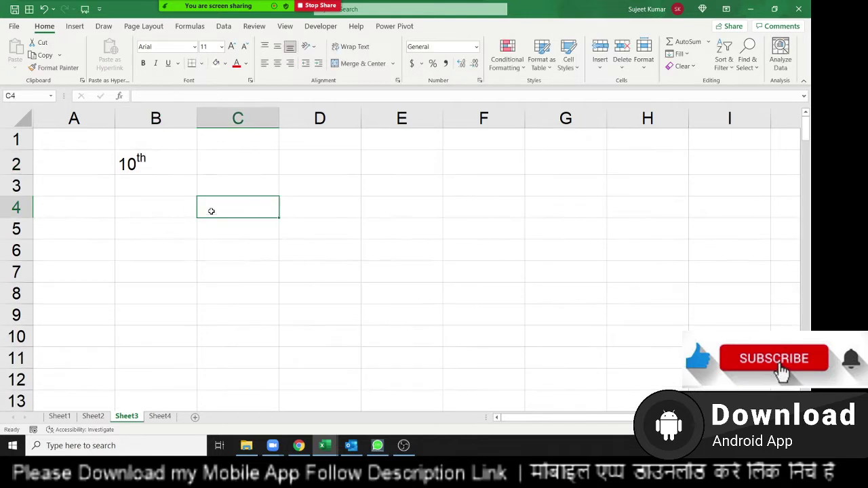
left_click(166, 187)
Enter 10o in cell B3.
type("1")
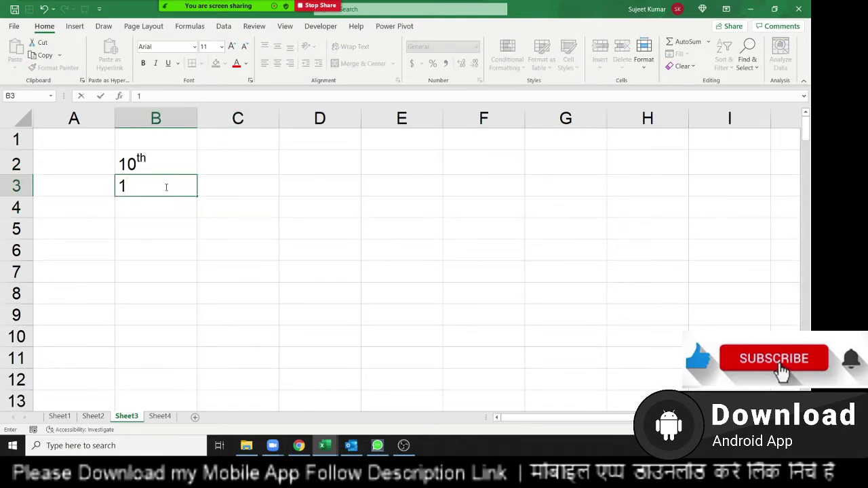
type("0o")
key("Return")
left_click(166, 187)
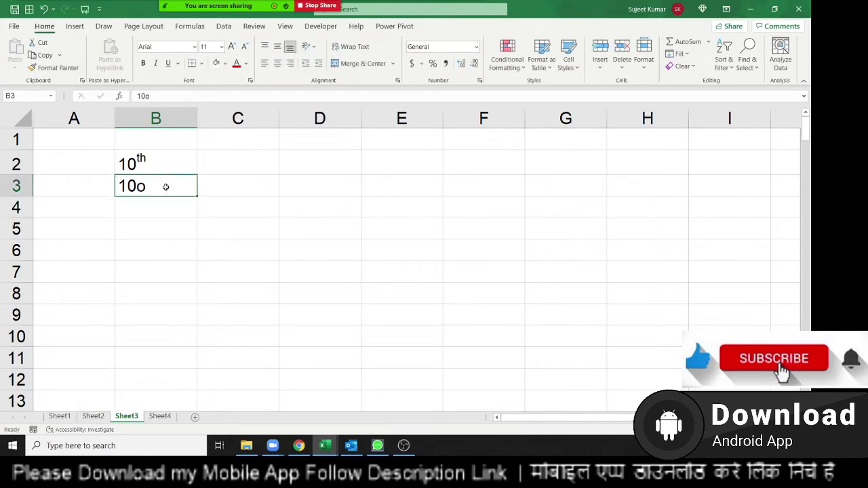
right_click(167, 186)
key("Escape")
Make the o in B3 superscript so it reads like 10°.
double_click(140, 187)
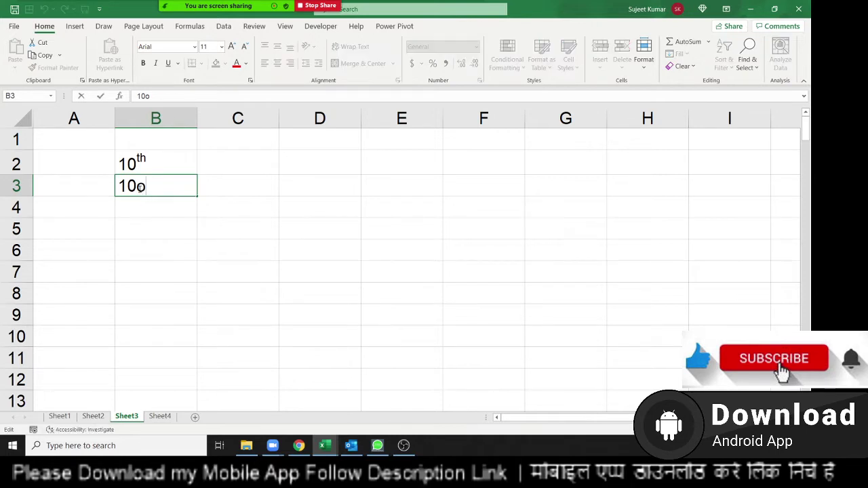
left_click_drag(147, 187, 135, 188)
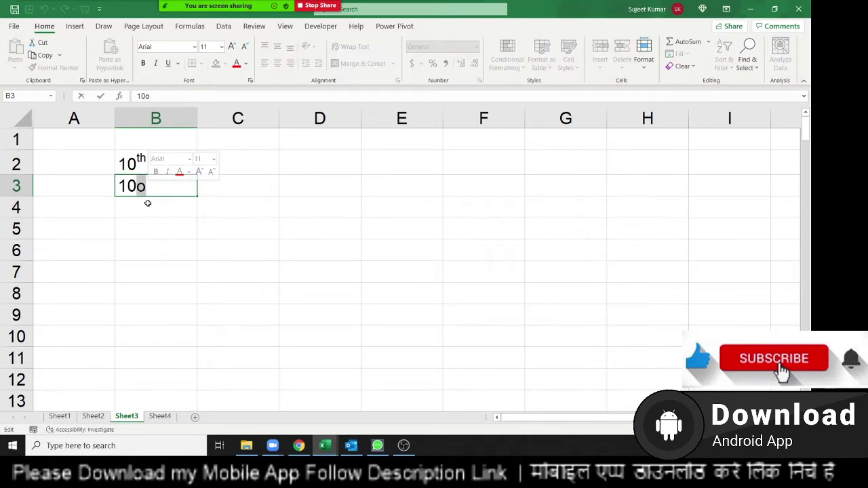
left_click(250, 82)
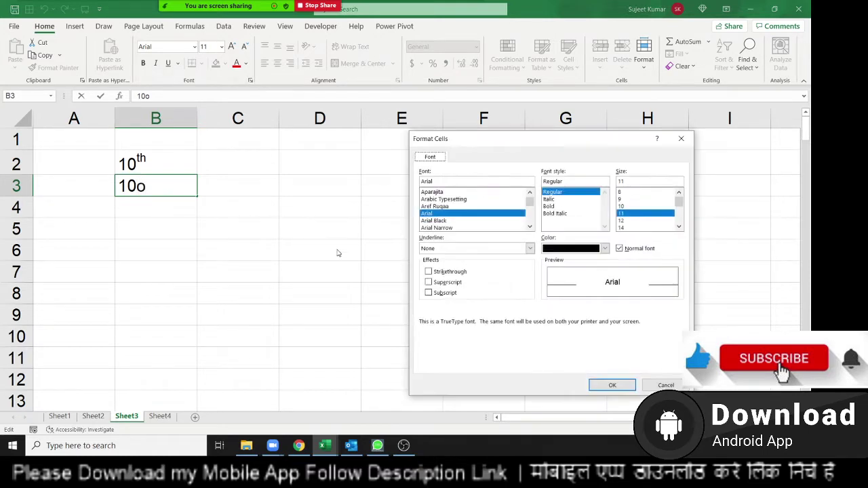
left_click(443, 283)
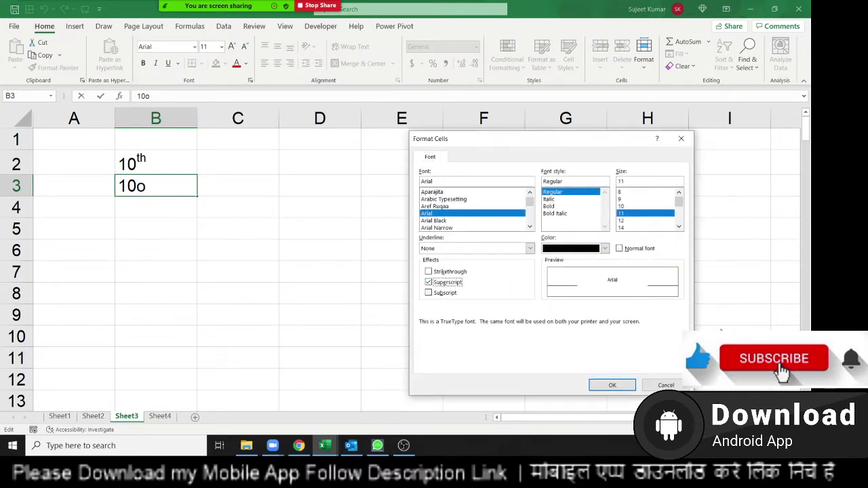
left_click(612, 386)
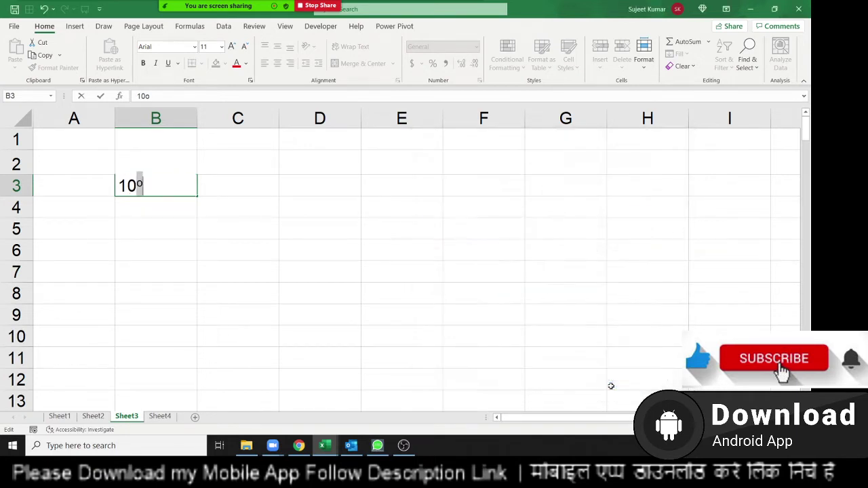
left_click(229, 267)
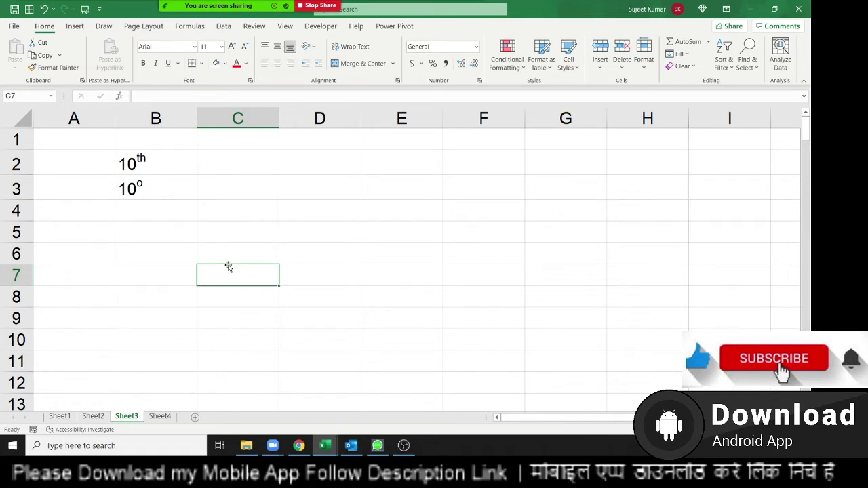
left_click(166, 215)
left_click(170, 187)
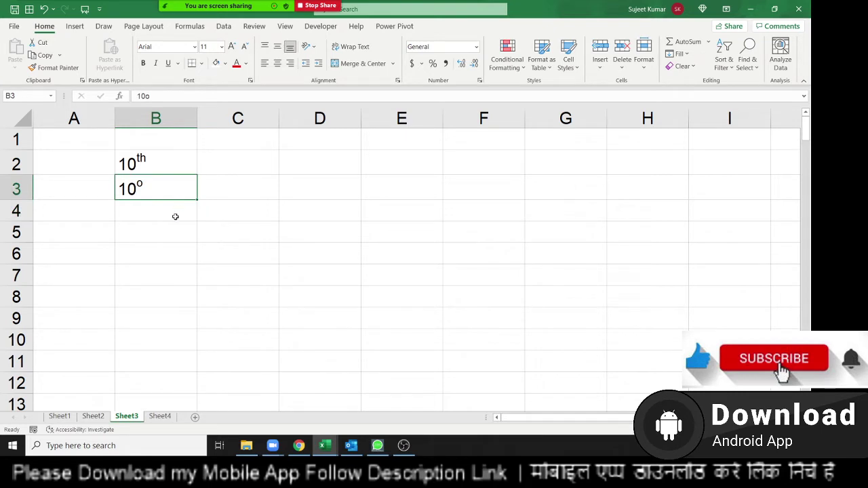
left_click(175, 217)
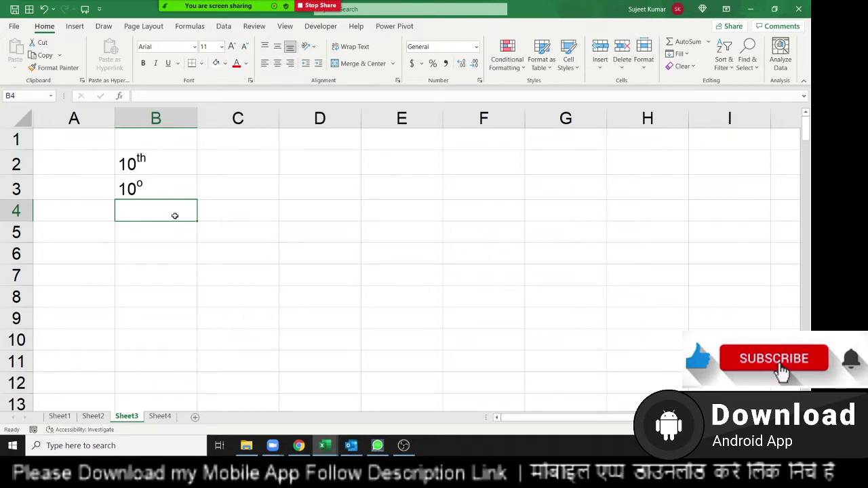
Go to D1 and enter 10, 32 and 25 down column D.
key("Up")
key("Up")
key("Up")
key("Down")
key("shift+Down")
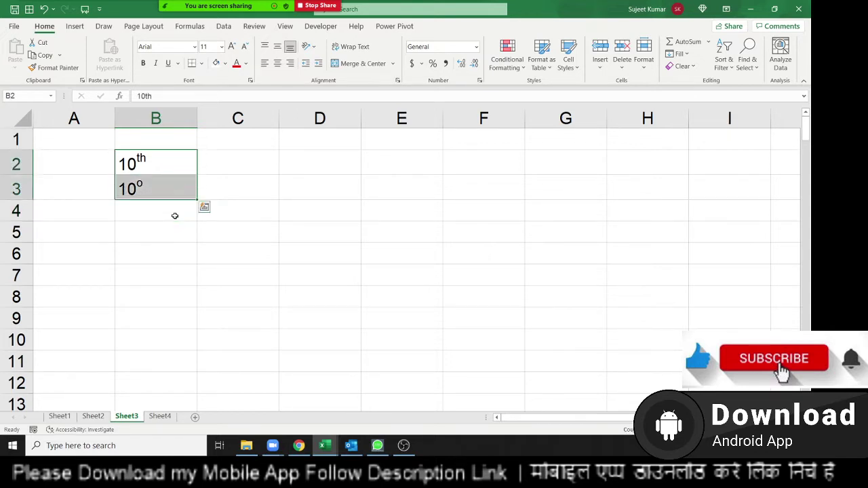
key("Right")
key("Right")
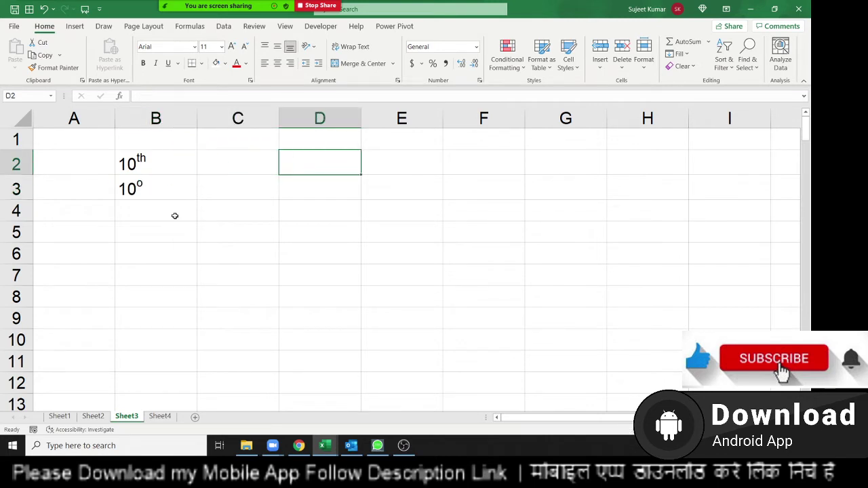
key("Up")
type("10")
key("Return")
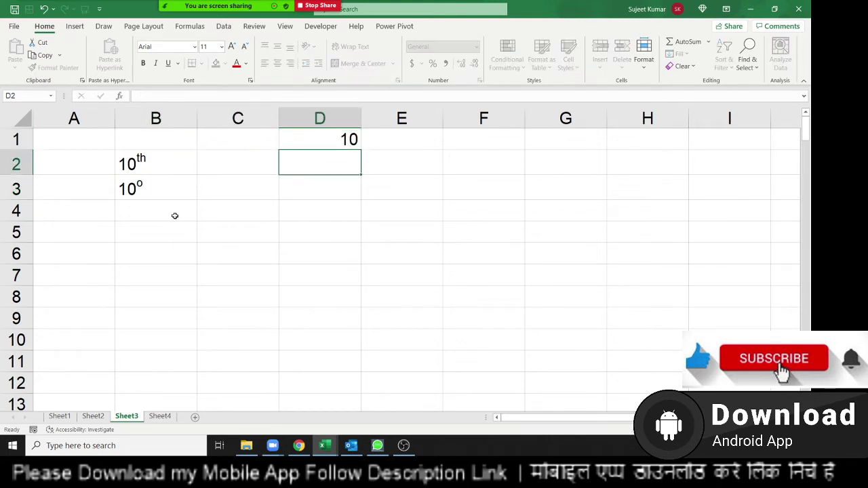
type("32")
key("Return")
type("25")
key("Return")
Continue column D with 63, 12, 36, 63 and 32 through D8.
type("6")
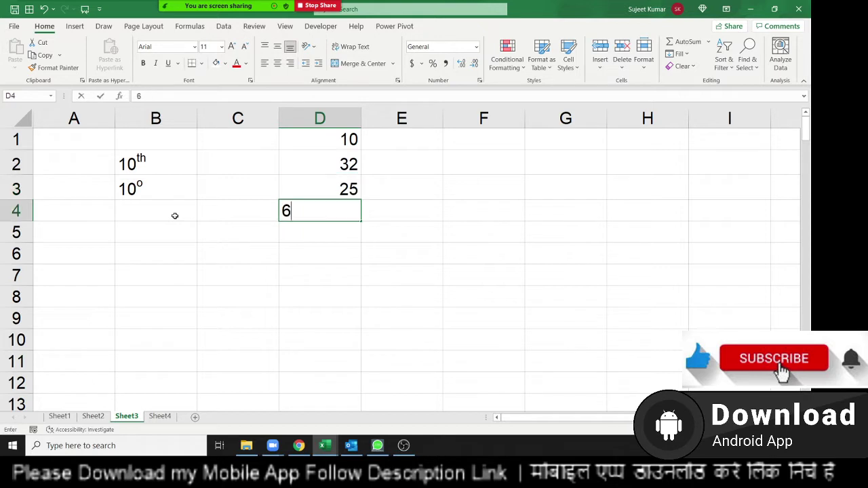
type("3 12")
key("Return")
type("36")
key("Return")
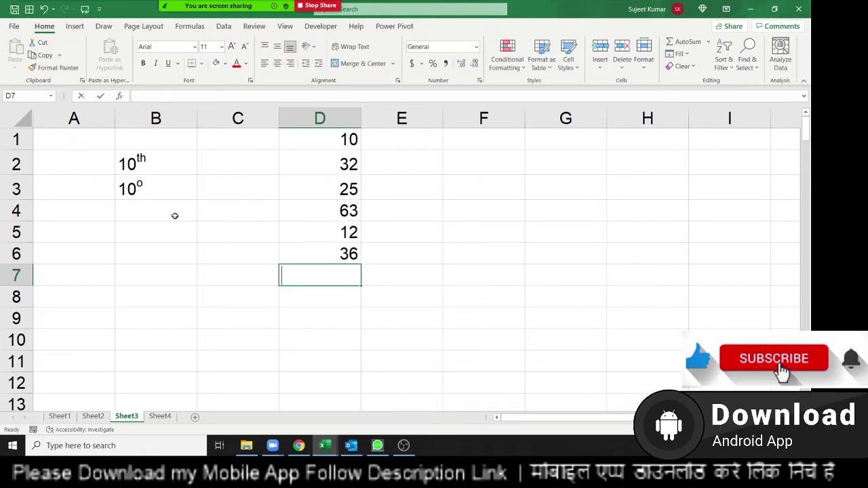
type("63")
key("Return")
type("32")
key("Return")
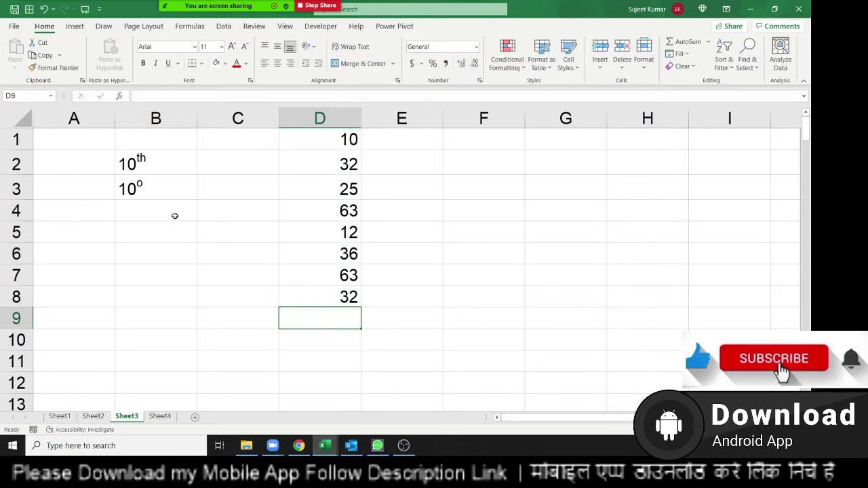
Change cell D1 from 10 to 10o.
left_click(162, 197)
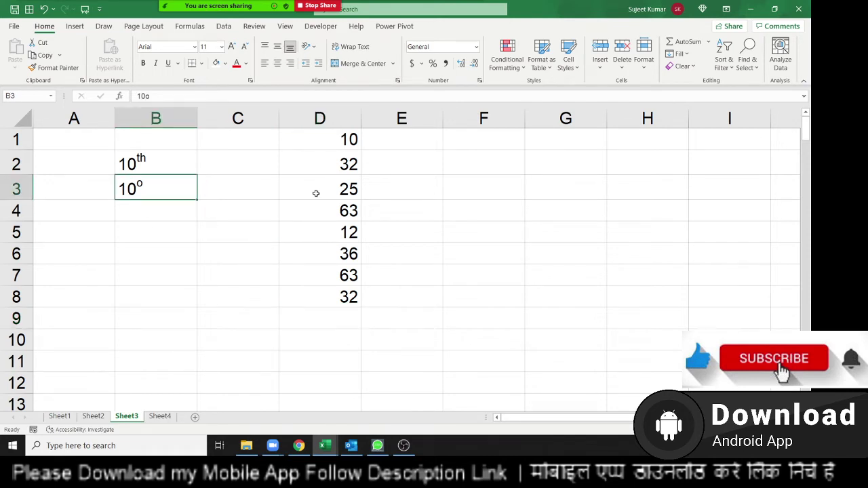
double_click(359, 140)
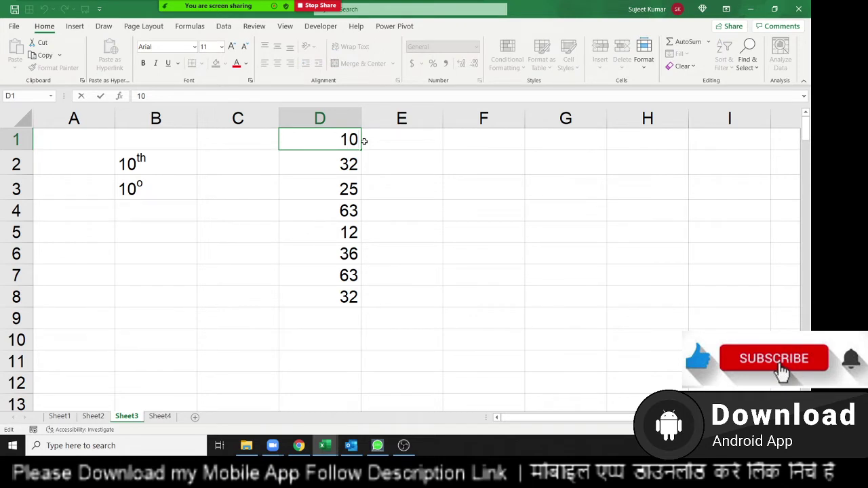
type("o")
key("Return")
Make the o in D1 superscript via Format Cells > Font.
left_click(310, 140)
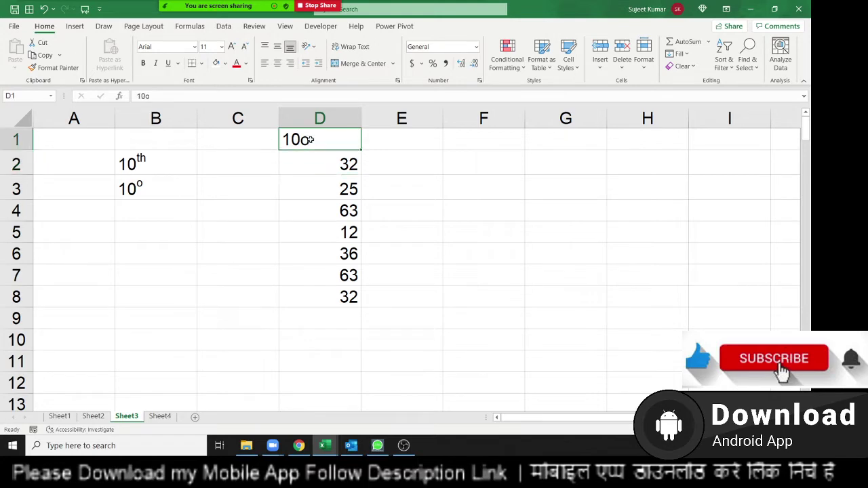
double_click(310, 139)
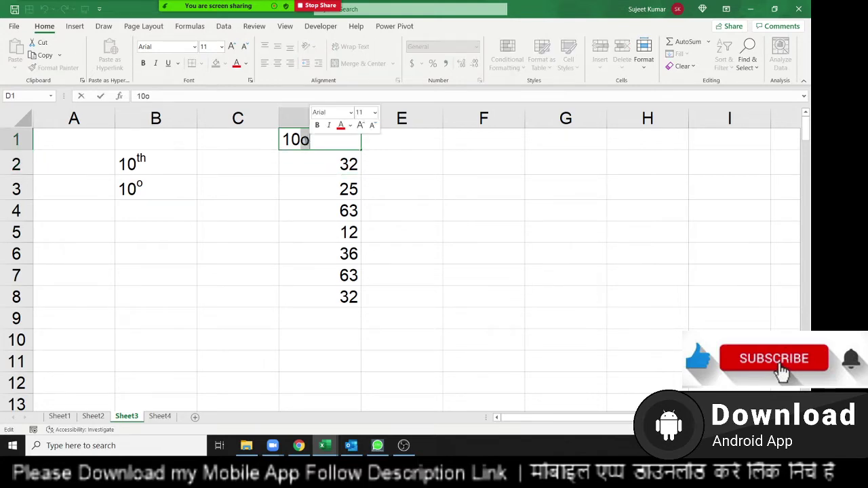
right_click(310, 139)
left_click(342, 231)
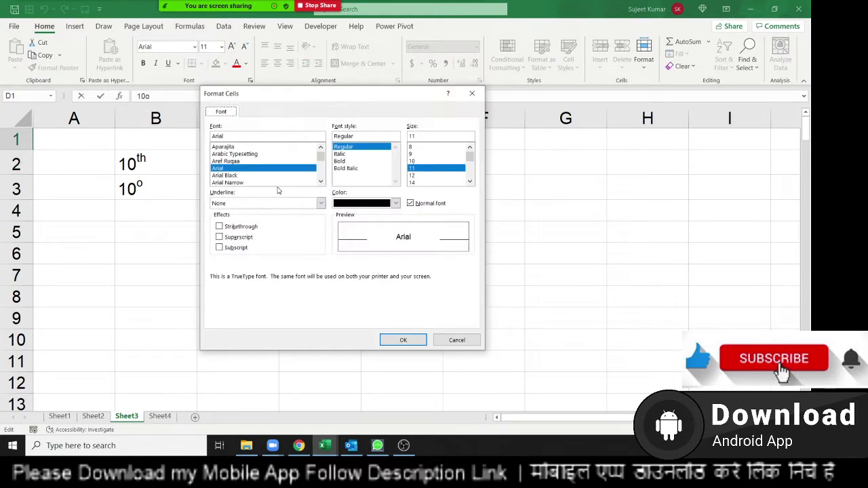
left_click(233, 238)
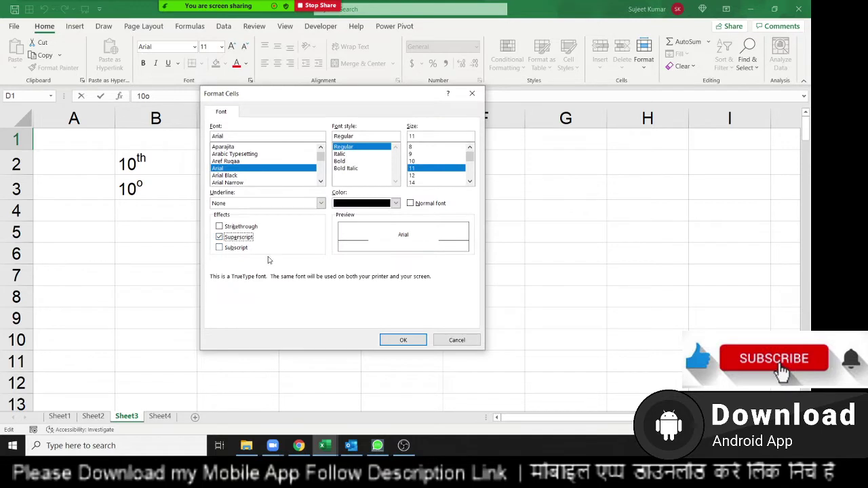
left_click(404, 342)
left_click(394, 329)
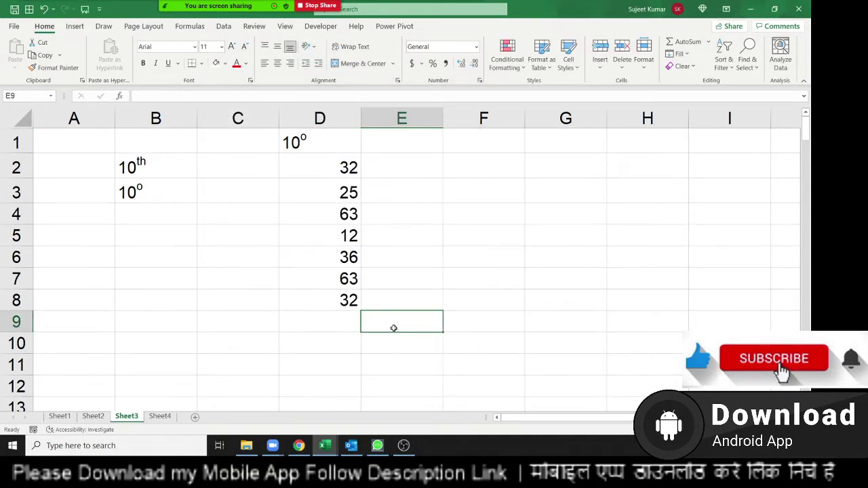
Append an o to the 32 in cell D2.
left_click(358, 166)
double_click(360, 166)
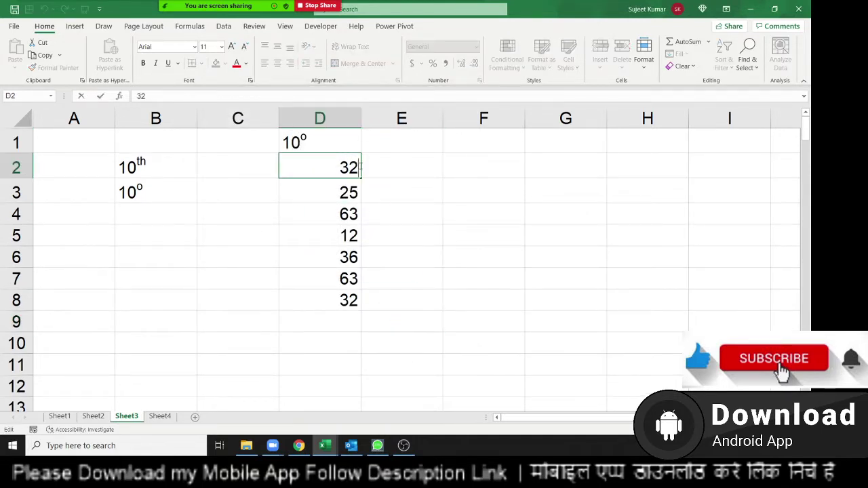
type("o")
key("Return")
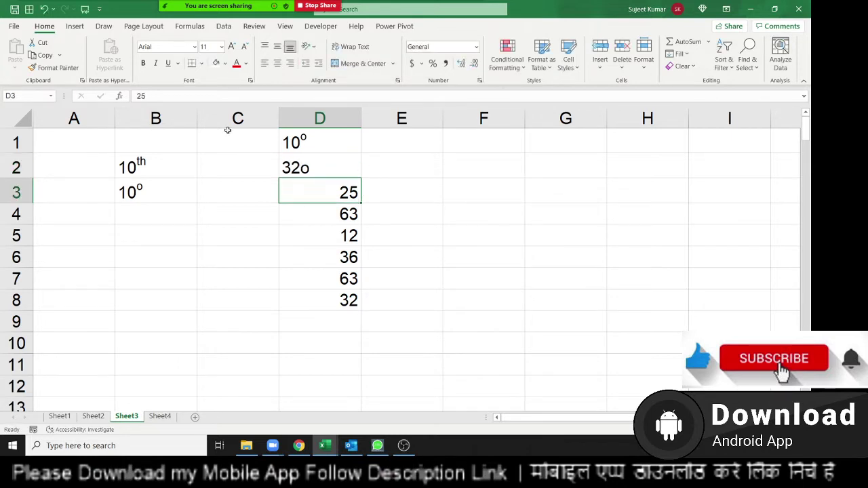
double_click(300, 167)
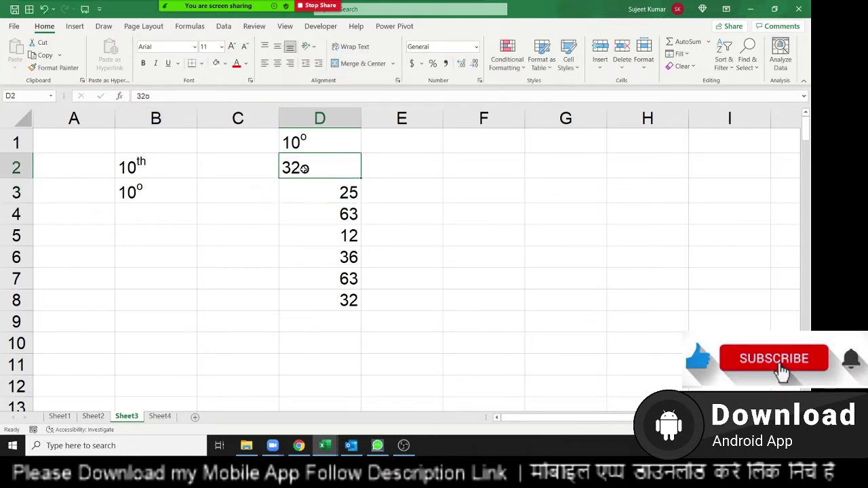
left_click_drag(300, 167, 310, 169)
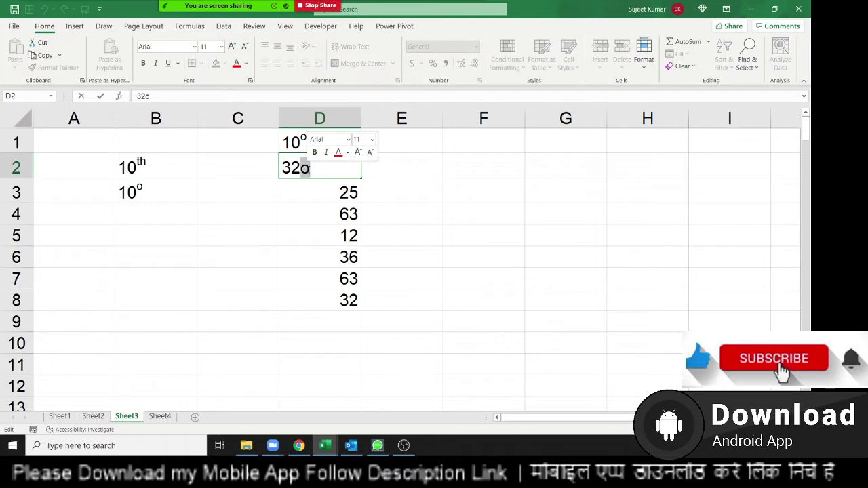
key("Escape")
left_click(300, 201)
left_click(300, 213)
left_click(295, 170)
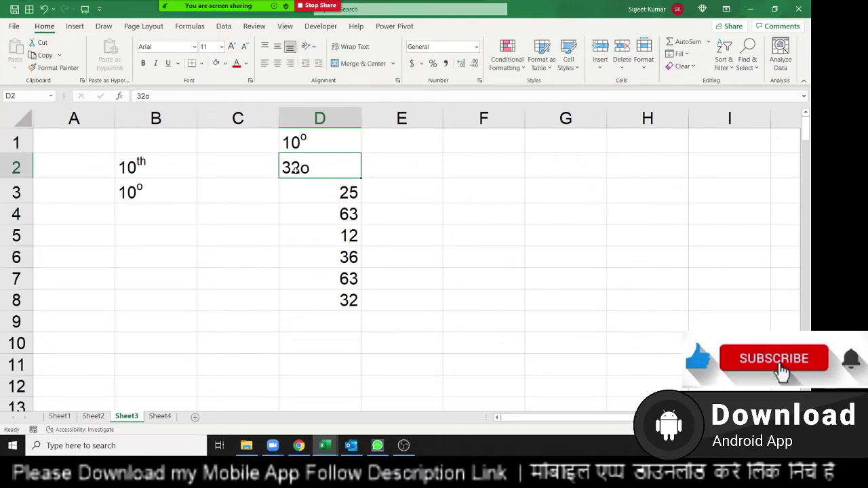
Apply superscript to the whole of cell D2 through Format Cells.
right_click(295, 169)
left_click(325, 379)
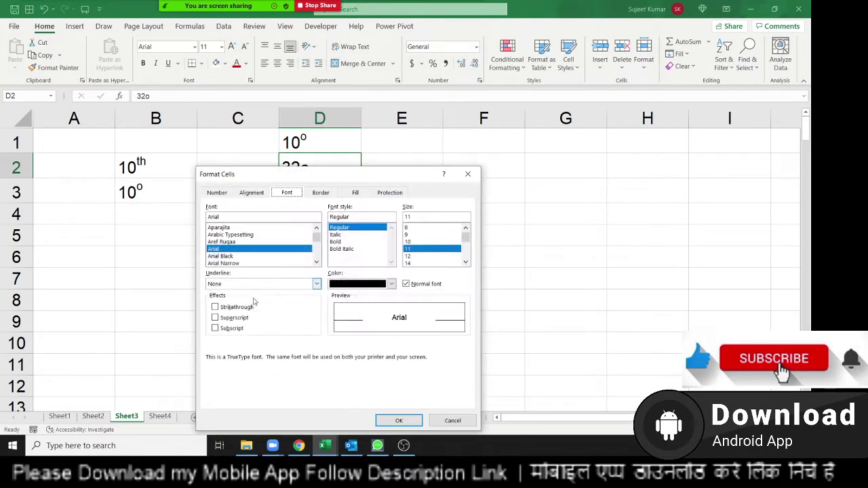
left_click(239, 318)
left_click(399, 421)
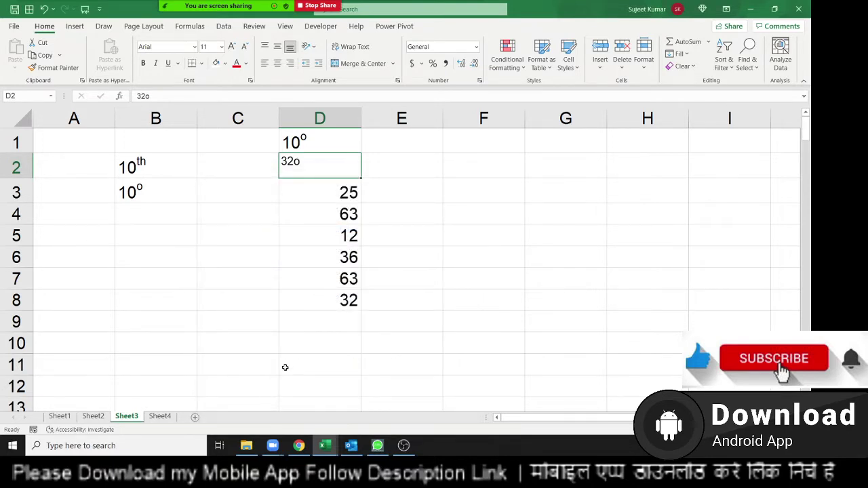
Superscript only the o in D2, then undo the changes back to plain 32.
key("F2")
left_click_drag(301, 169, 311, 168)
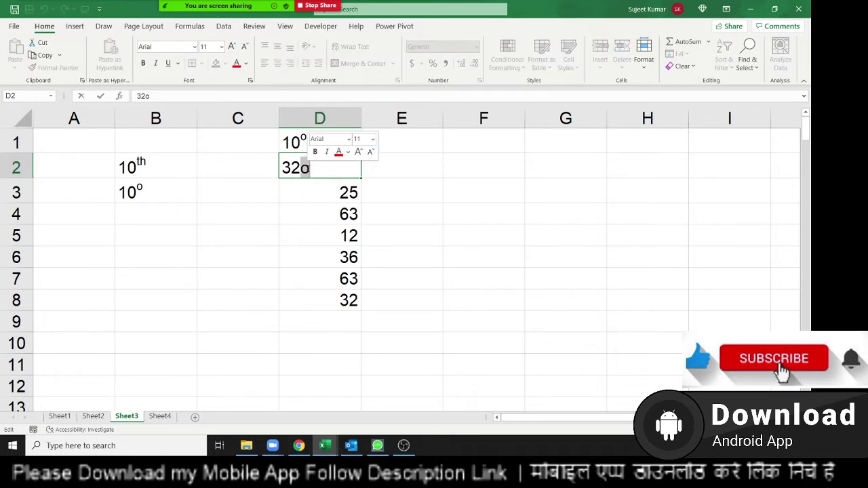
right_click(307, 170)
left_click(339, 258)
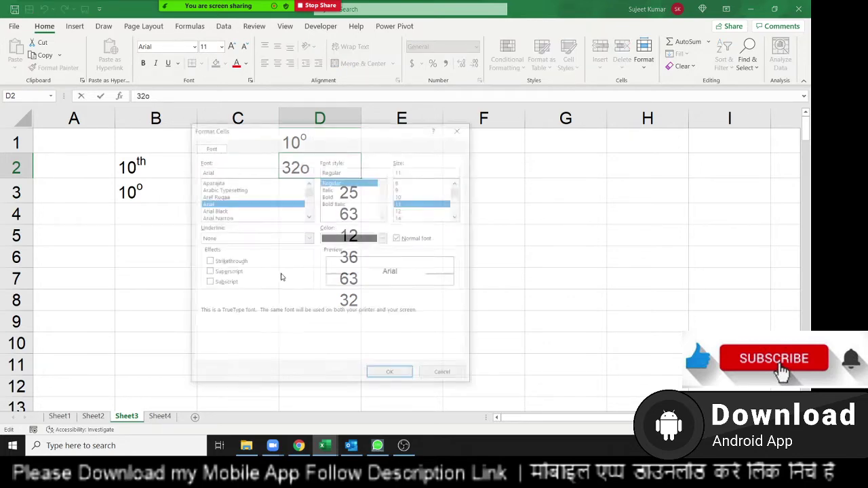
left_click(208, 272)
left_click(389, 373)
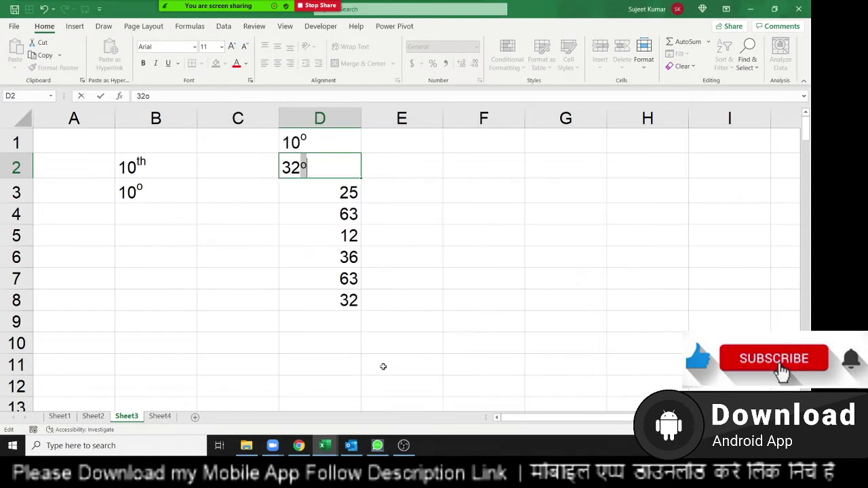
left_click(182, 278)
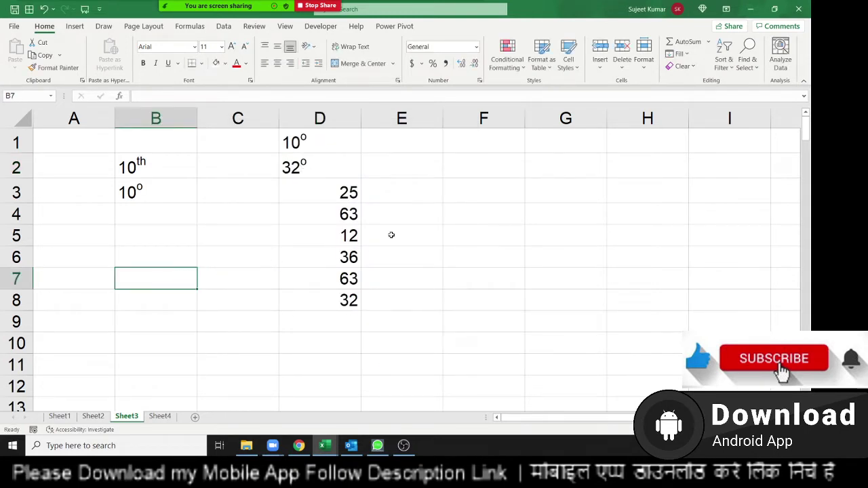
key("ctrl+z")
key("ctrl+z")
key("ctrl+z")
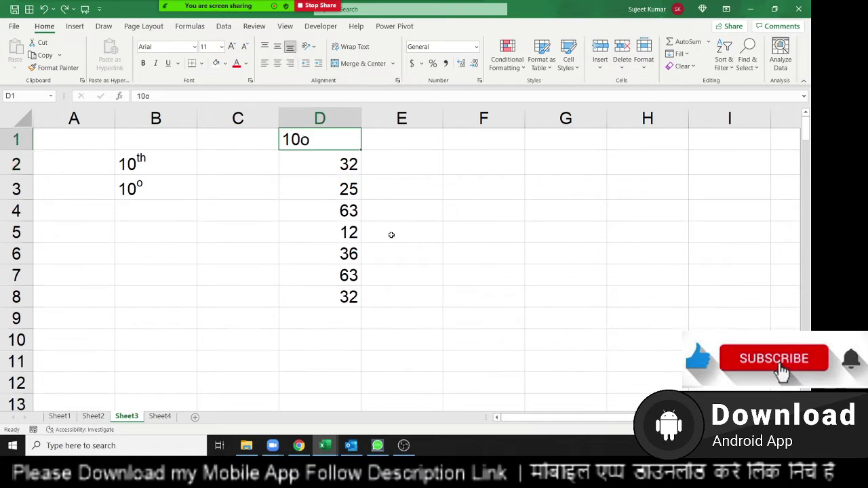
key("ctrl+z")
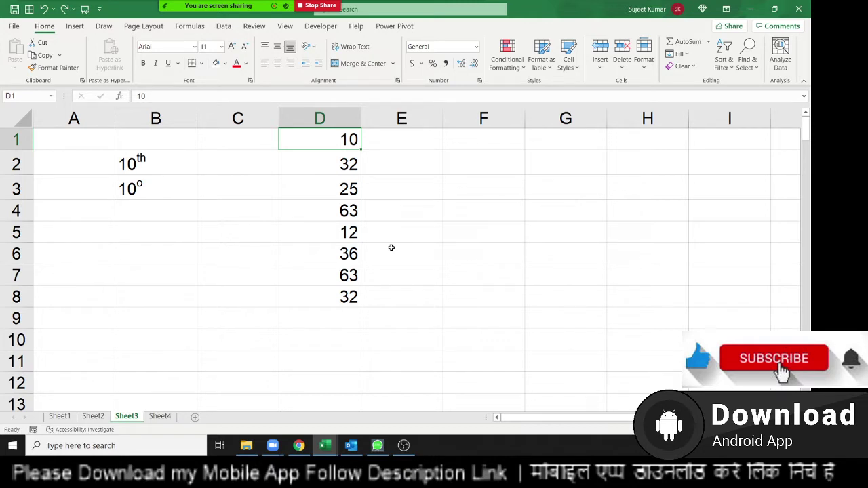
Type o in E1 and fill it down through E8 with Ctrl+D.
left_click(144, 196)
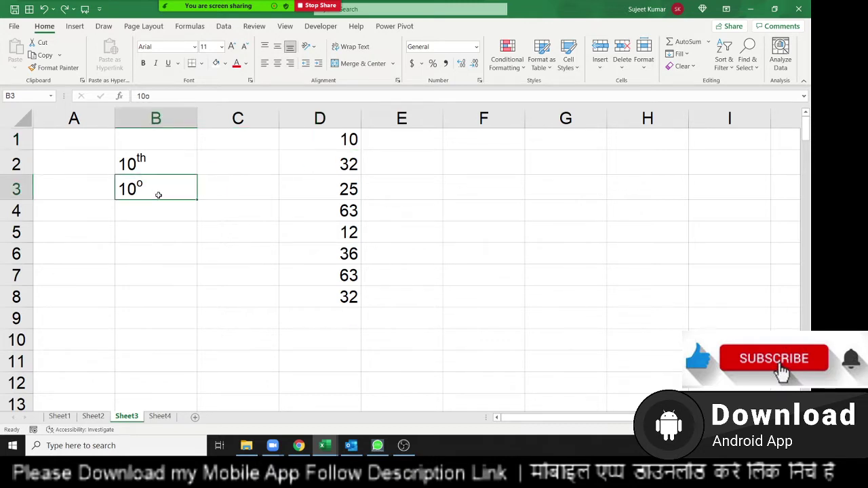
left_click(369, 146)
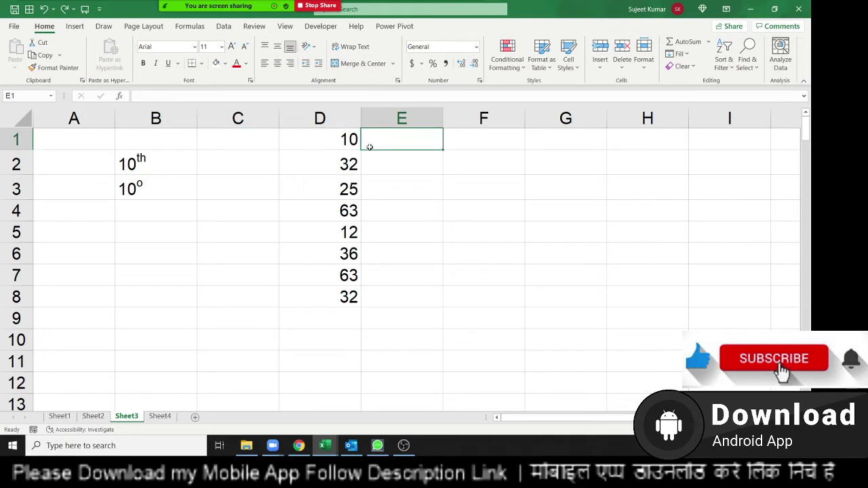
type("o")
key("Return")
key("Left")
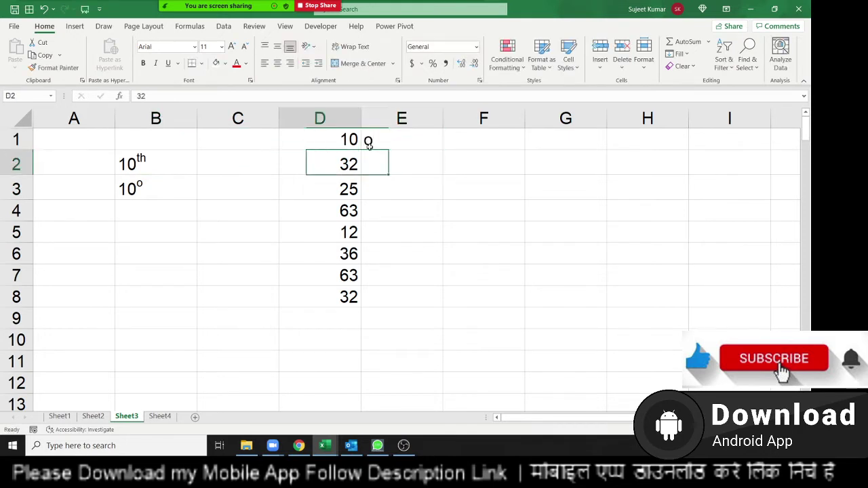
key("ctrl+Down")
key("Right")
key("shift+Up")
key("ctrl+shift+Up")
key("ctrl+d")
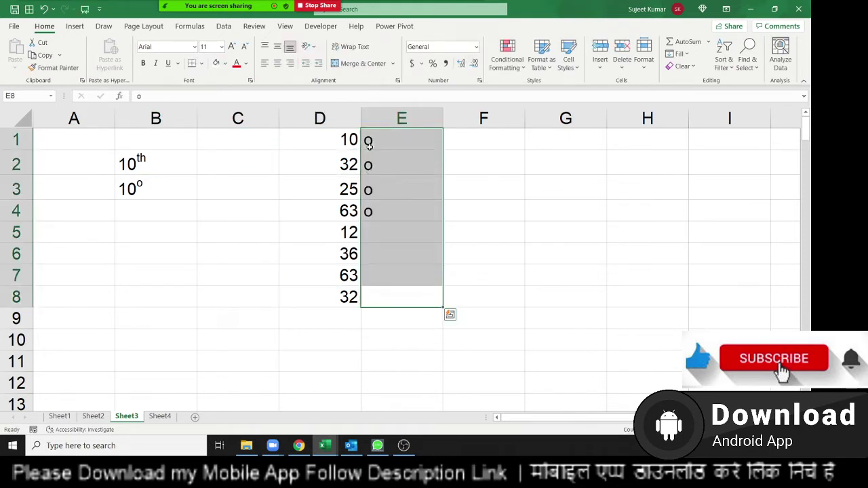
left_click(460, 161)
Top-align E1:E8 and narrow column E to fit the o.
left_click_drag(393, 140, 390, 299)
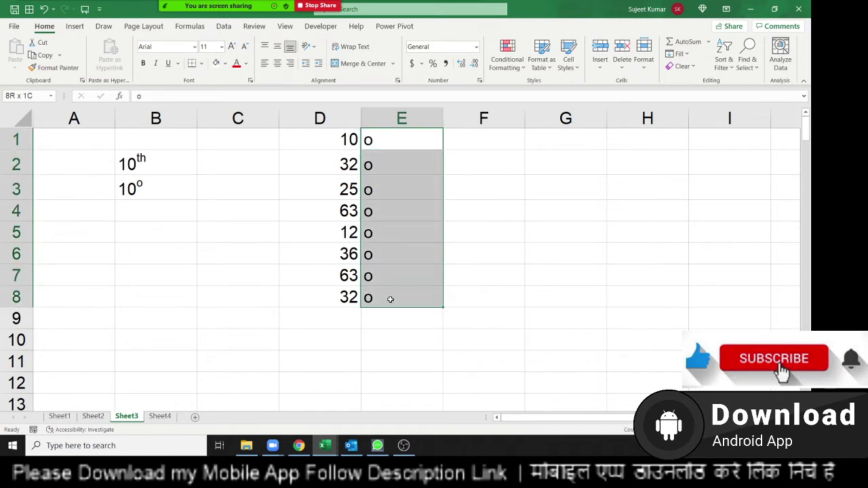
left_click(265, 46)
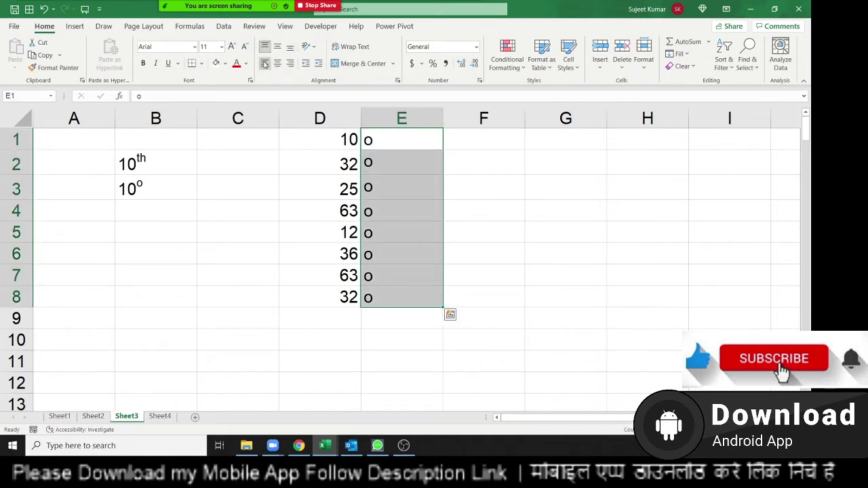
left_click(436, 117)
left_click_drag(443, 119, 378, 127)
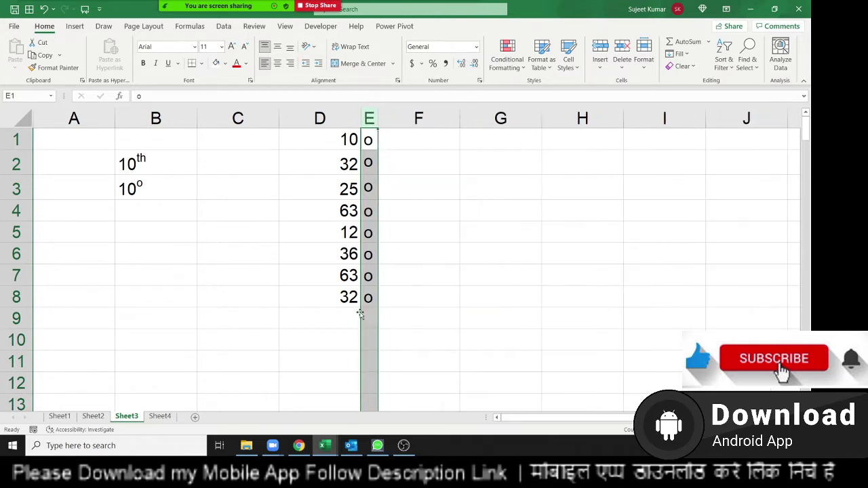
left_click_drag(368, 300, 367, 139)
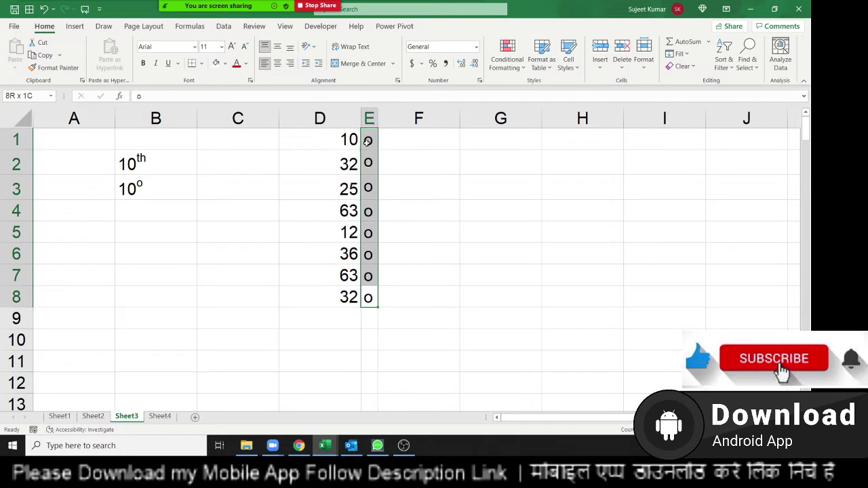
Make the o in E1:E8 superscript and narrow column D.
right_click(370, 298)
left_click(402, 379)
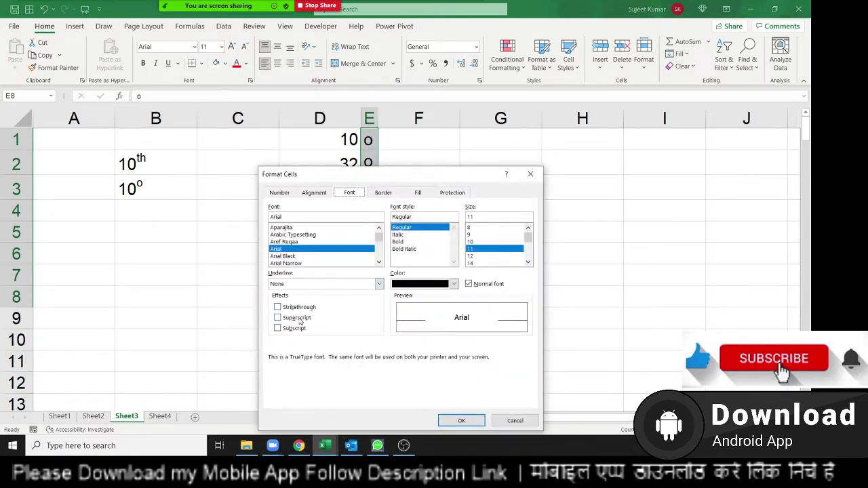
left_click(299, 319)
left_click(462, 421)
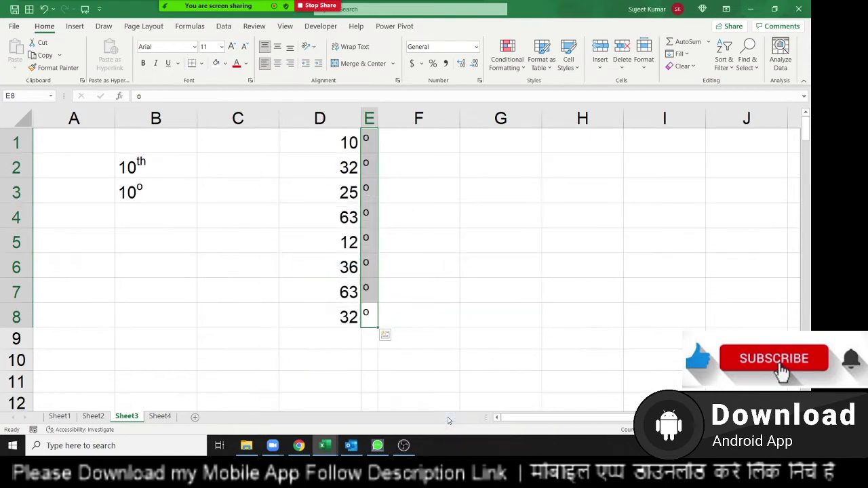
left_click(450, 326)
left_click(345, 136)
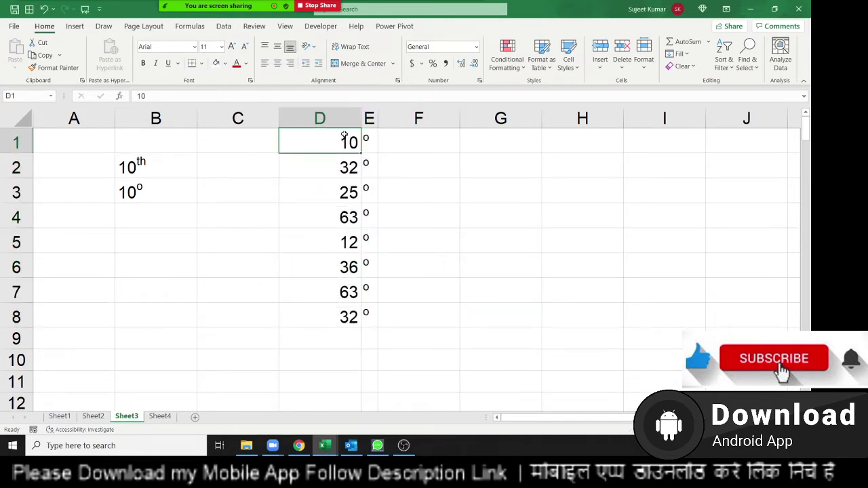
mouse_move(360, 118)
left_mouse_down()
mouse_move(326, 120)
mouse_move(332, 313)
left_mouse_up()
In Format Cells > Border for D1:E8, add top, bottom and left borders.
right_click(331, 291)
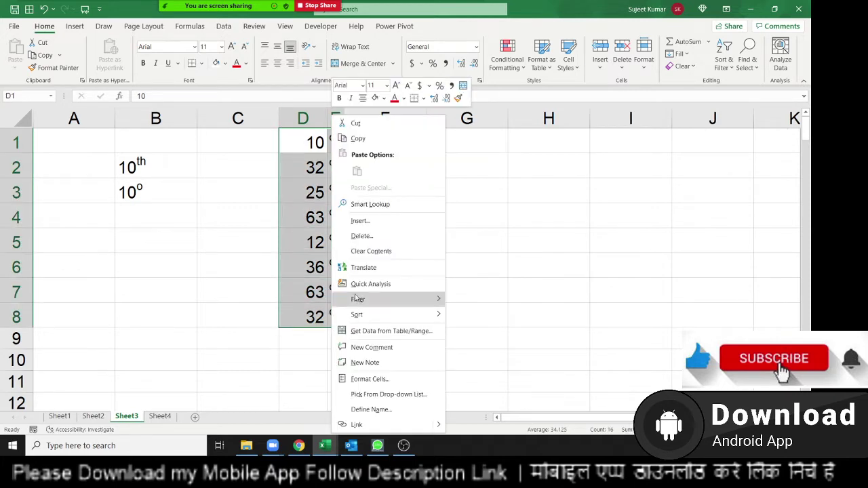
left_click(370, 378)
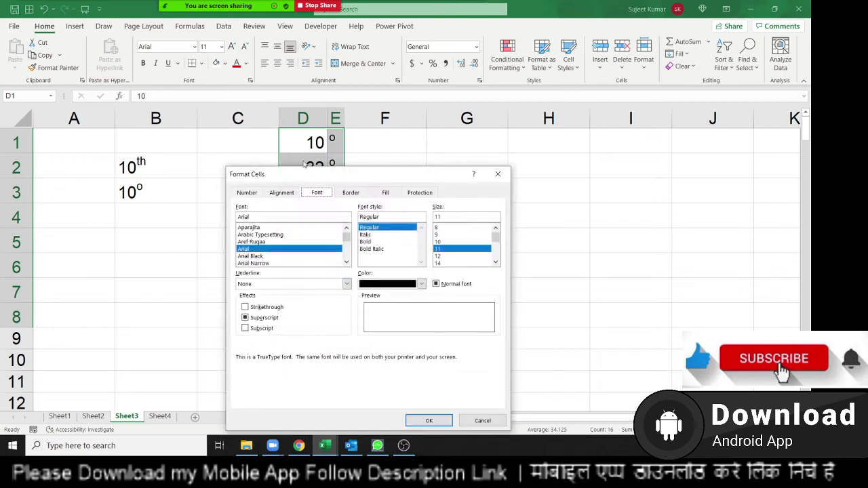
left_click_drag(333, 175, 516, 141)
left_click(535, 160)
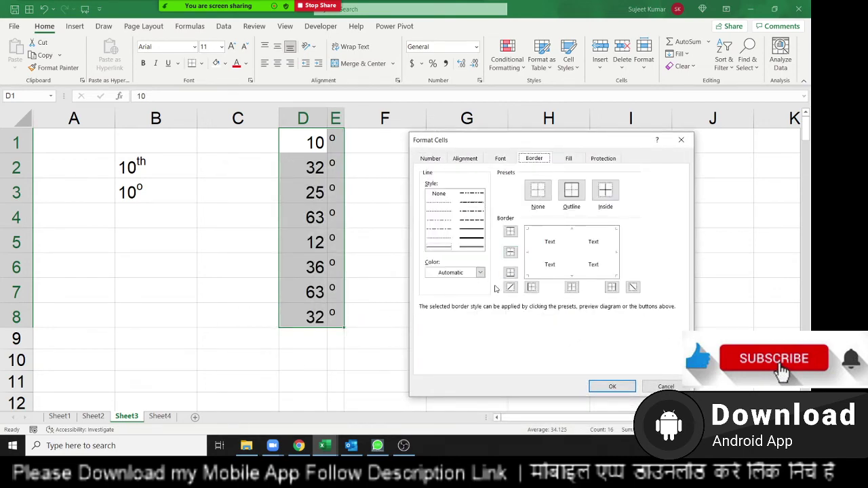
left_click(551, 231)
left_click(561, 278)
left_click(530, 254)
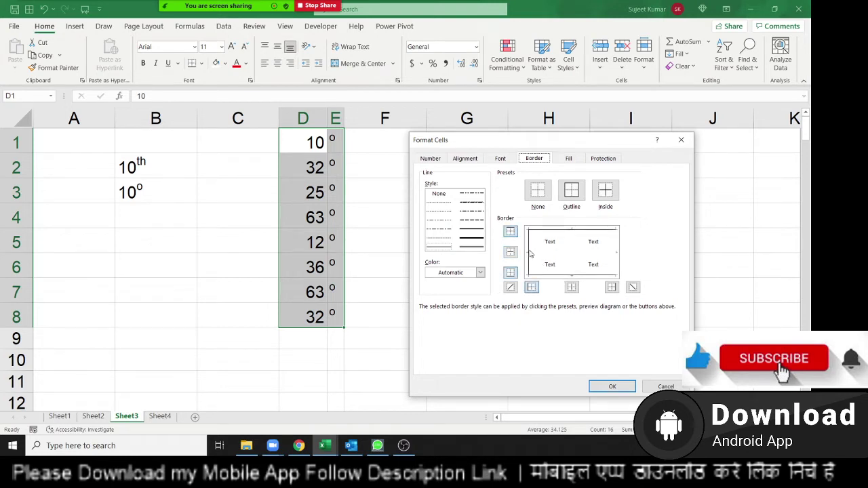
left_click(570, 255)
Add inside horizontal and right-edge lines, with no line between D and E, and apply.
left_click(570, 253)
left_click(565, 253)
left_click(616, 249)
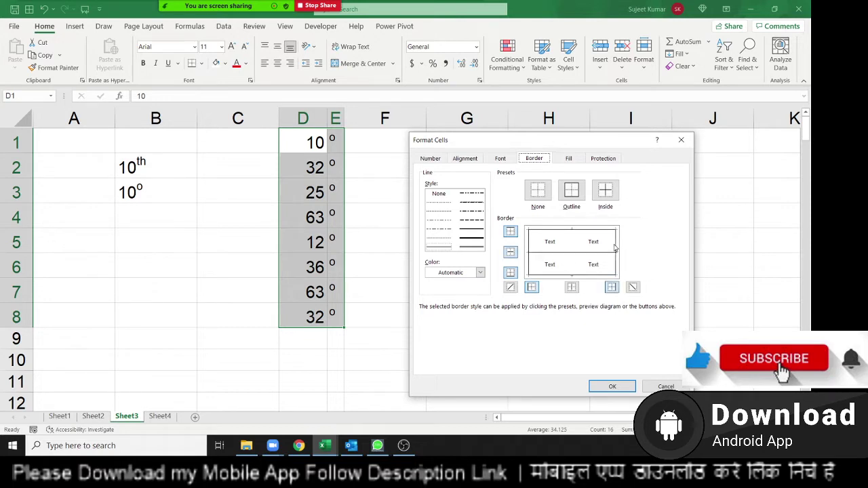
left_click(574, 234)
left_click(573, 233)
left_click(573, 237)
left_click(574, 239)
left_click(574, 239)
left_click(574, 241)
left_click(574, 242)
left_click(574, 242)
left_click(574, 242)
left_click(574, 242)
left_click(573, 242)
left_click(574, 241)
left_click(612, 386)
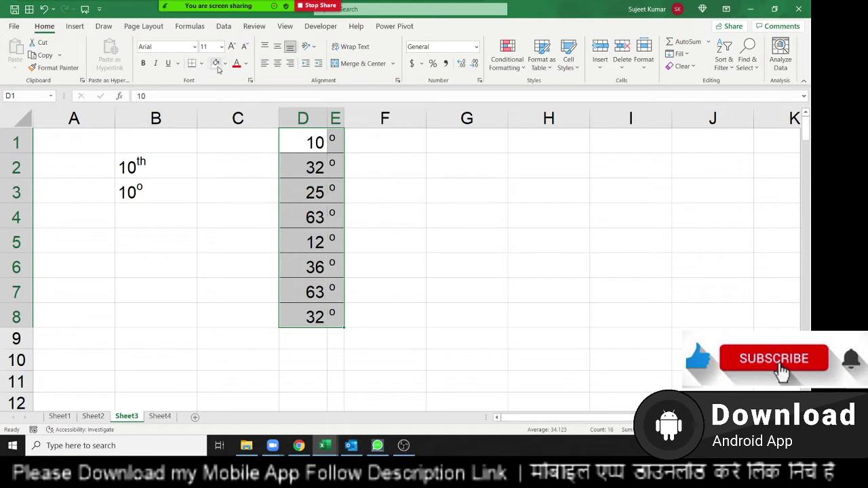
left_click(469, 211)
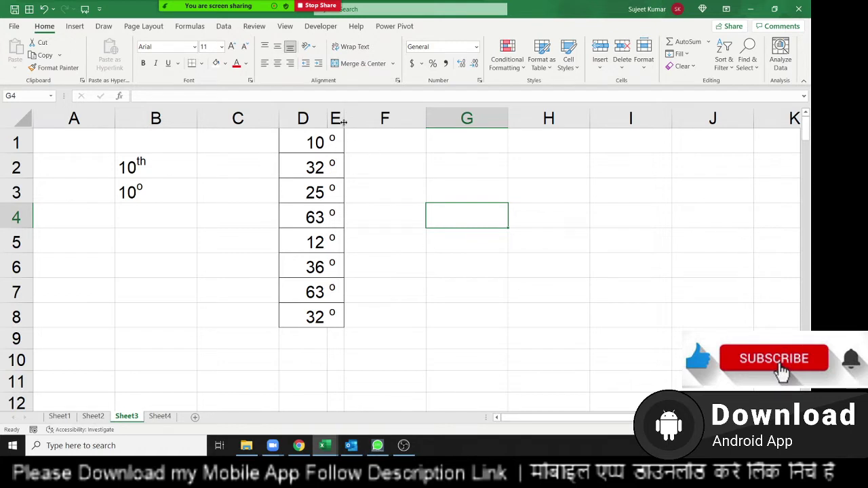
Shrink column E to about 0.88 width and review the bordered D1:E8 degree list.
left_click_drag(344, 119, 303, 120)
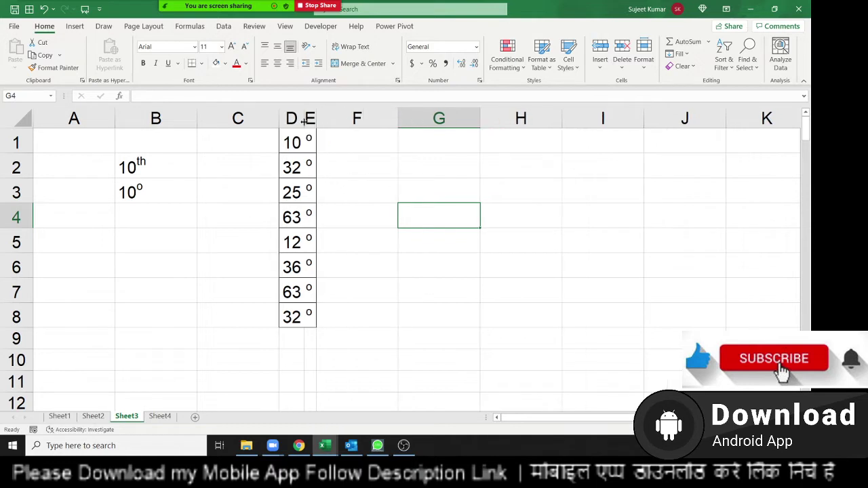
left_click(404, 290)
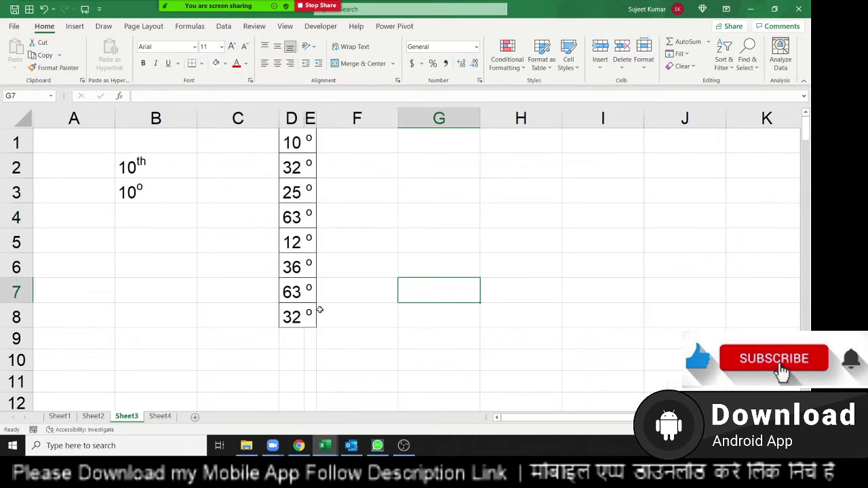
left_click_drag(310, 314, 299, 260)
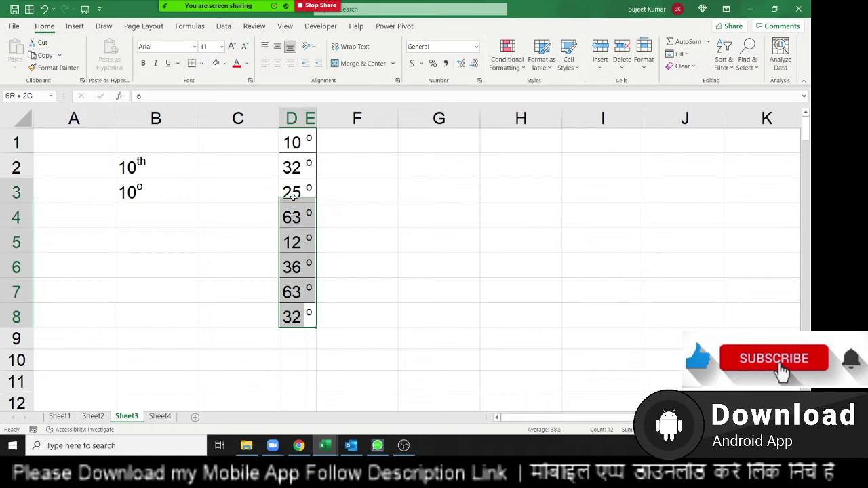
left_click_drag(299, 261, 299, 142)
left_click(357, 177)
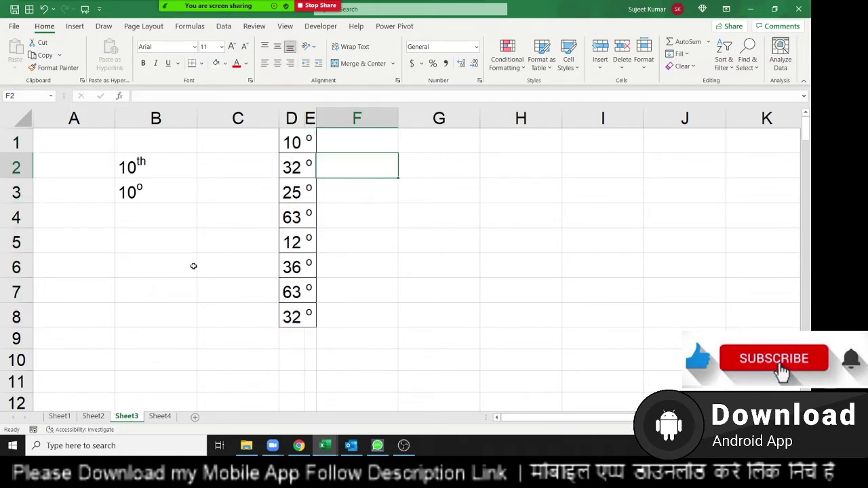
left_click(141, 297)
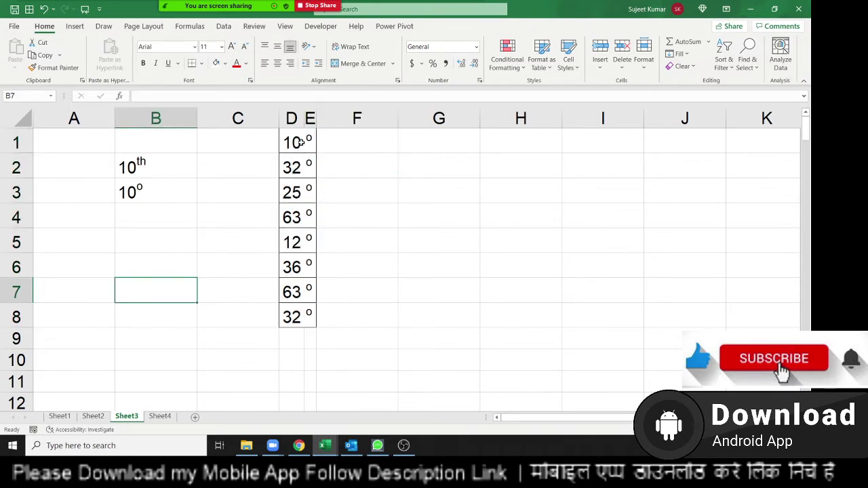
left_click_drag(299, 140, 309, 316)
left_click(216, 272)
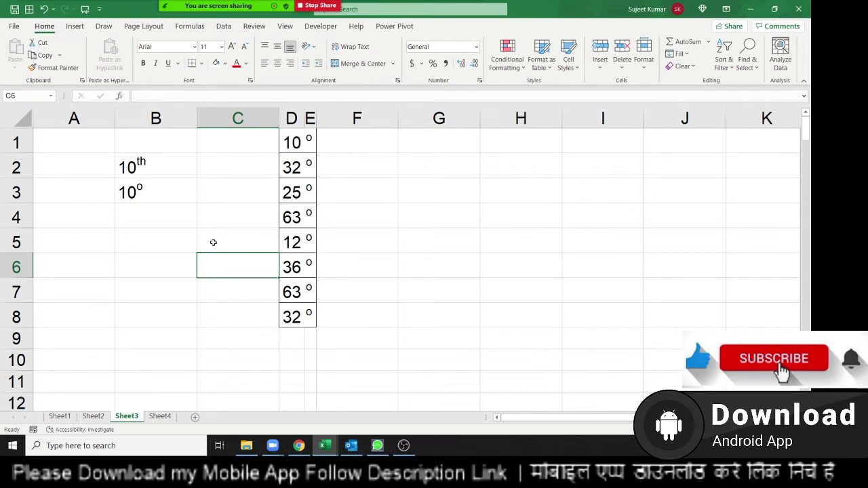
left_click(438, 156)
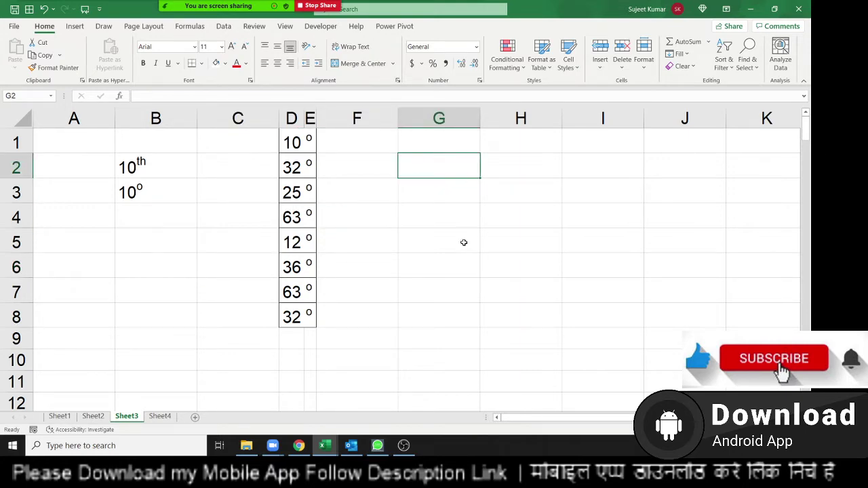
Copy the Exceljet Summary paragraph on extracting unique values and return to Excel.
left_click(296, 449)
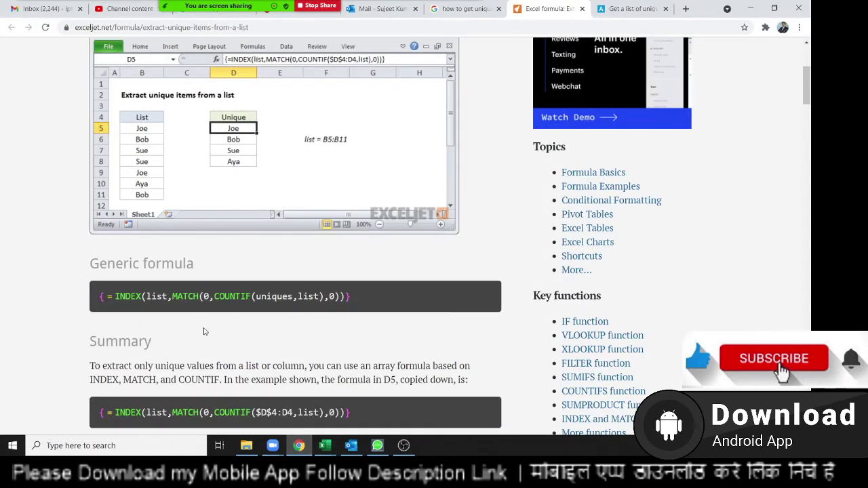
scroll(69, 252, "down", 1)
scroll(68, 252, "down", 1)
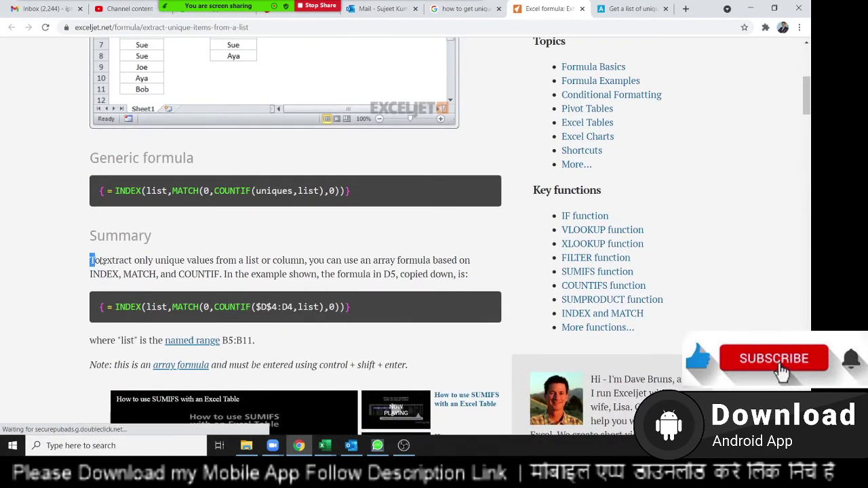
left_click_drag(90, 260, 487, 269)
key("ctrl+c")
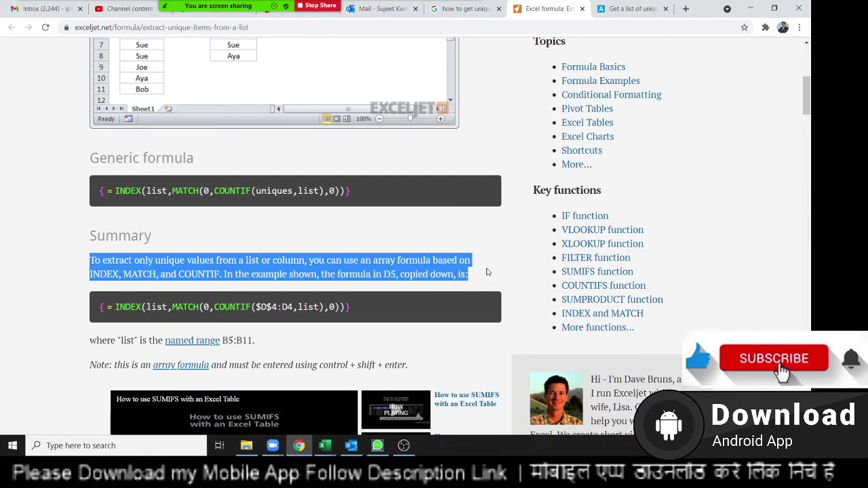
key("alt+Tab")
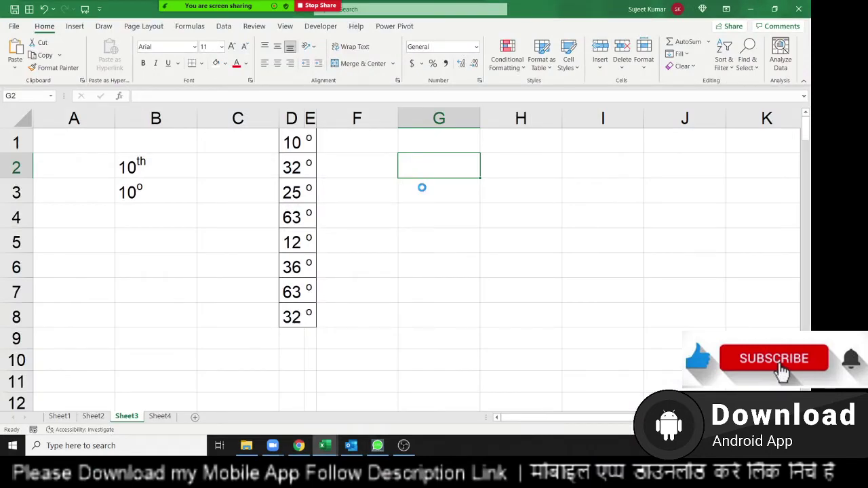
Undo the stray paste into G2 and merge G2:J4 into one cell.
key("ctrl+v")
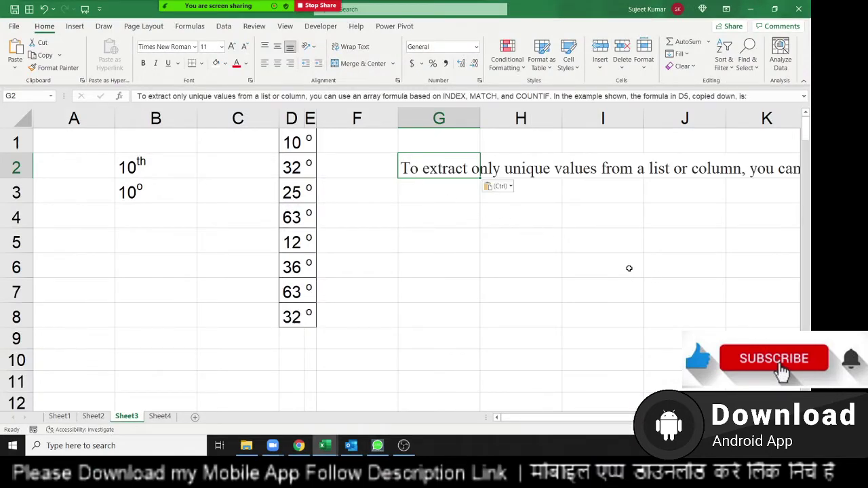
key("ctrl+z")
mouse_move(473, 172)
left_mouse_down()
mouse_move(702, 241)
mouse_move(713, 216)
left_mouse_up()
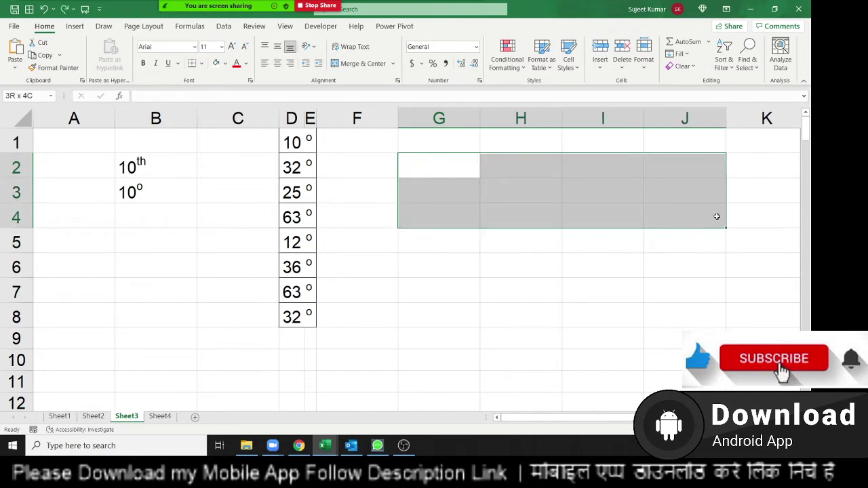
left_click(363, 63)
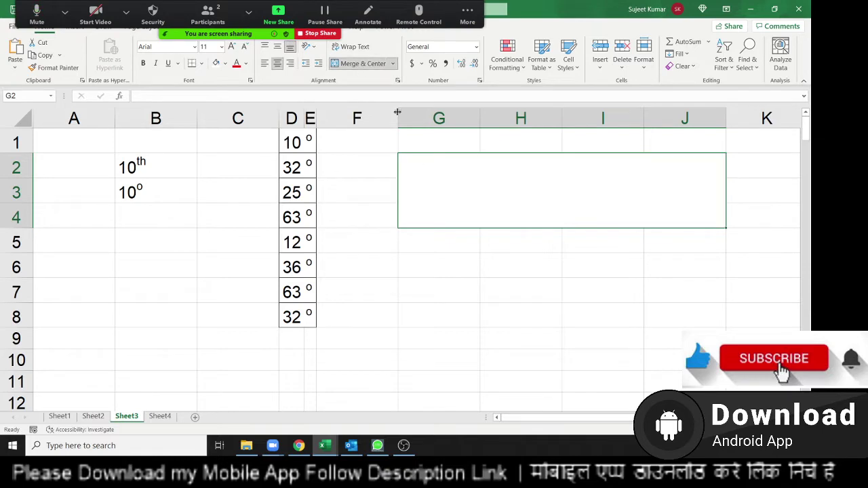
Try pasting the copied paragraph into the merged G2:J4 cell, dismissing the size-mismatch errors.
left_click(299, 446)
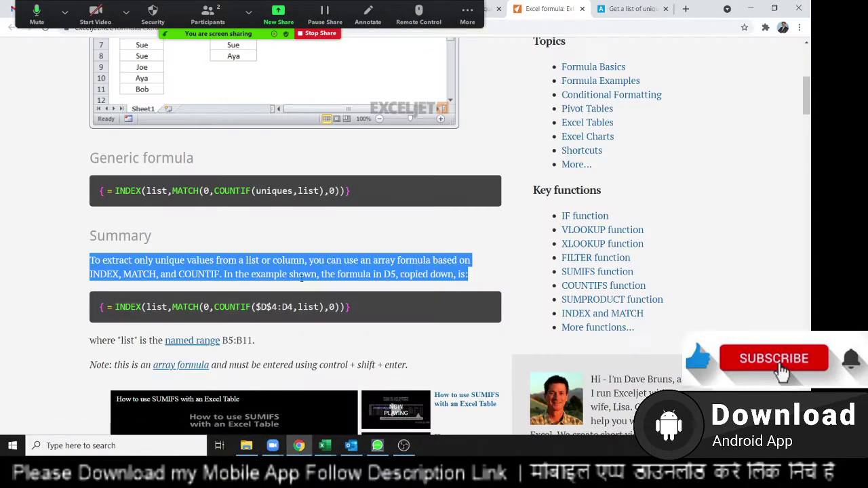
key("alt+Tab")
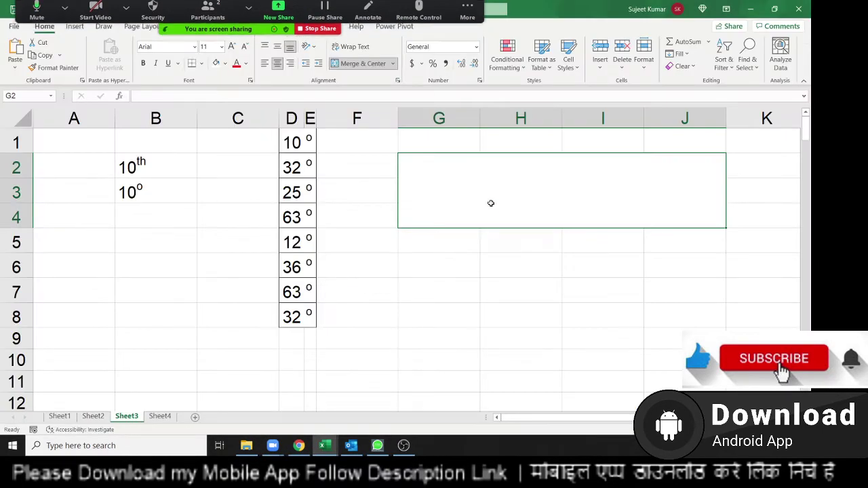
key("ctrl+v")
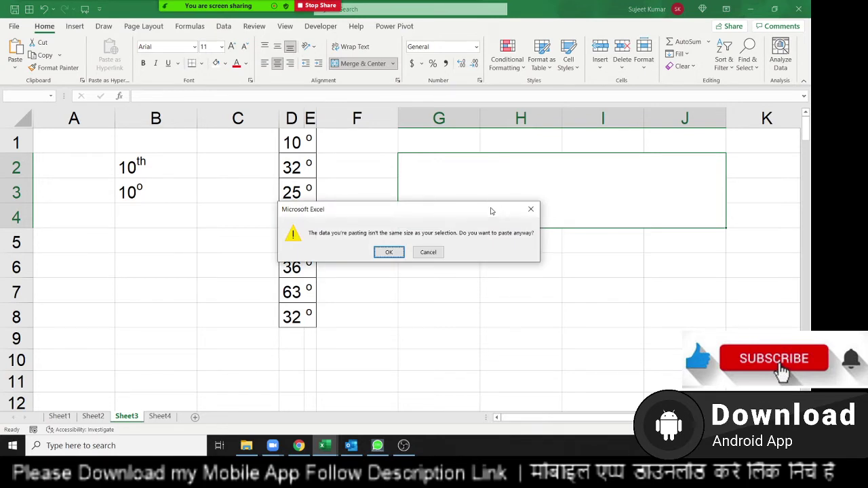
key("Return")
double_click(472, 216)
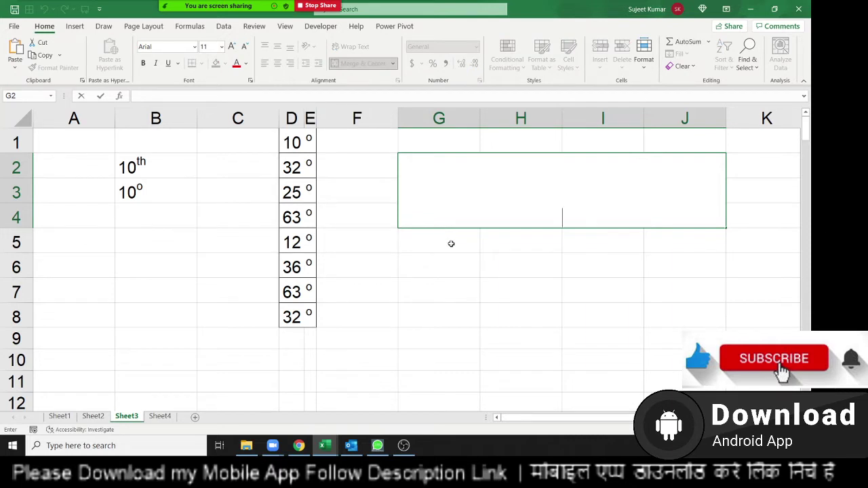
key("Escape")
key("ctrl+v")
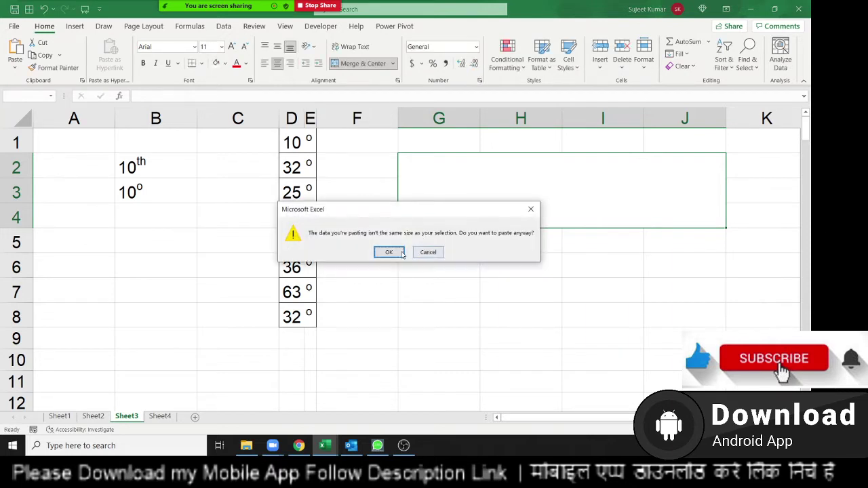
left_click(386, 252)
left_click(404, 253)
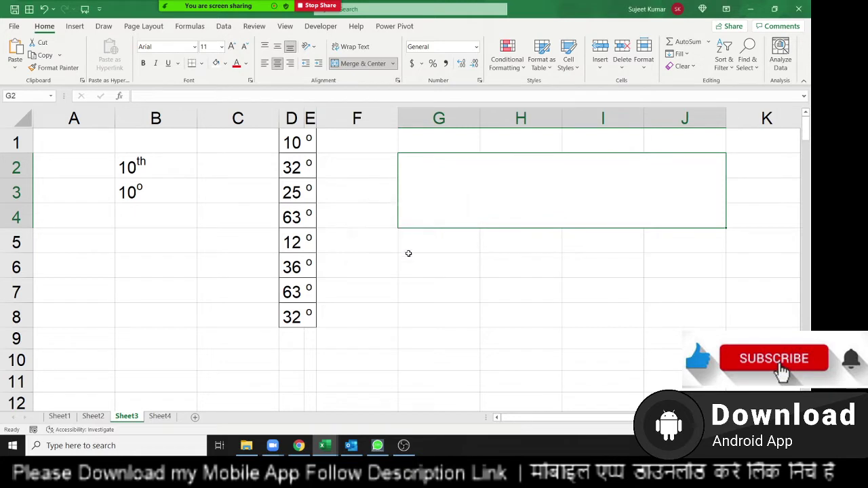
double_click(456, 189)
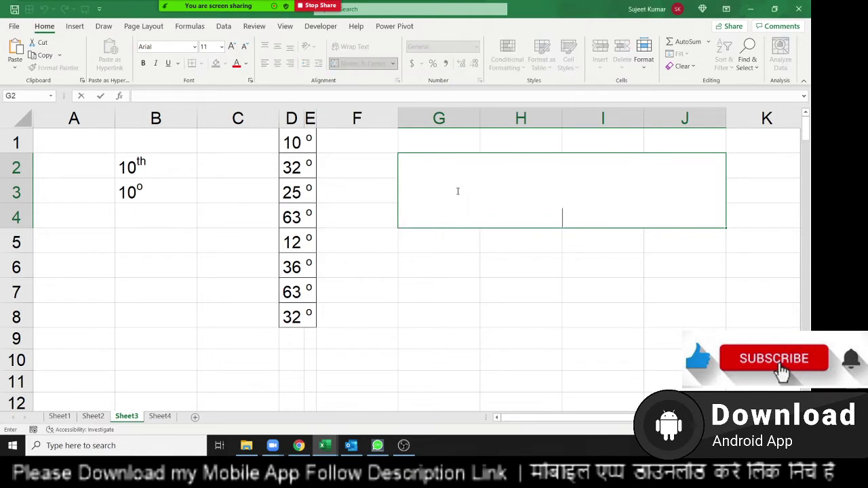
Paste the unique-values paragraph into merged G2:J4, wrap and left-align it, and adjust row 4's height.
key("ctrl+v")
left_click(509, 305)
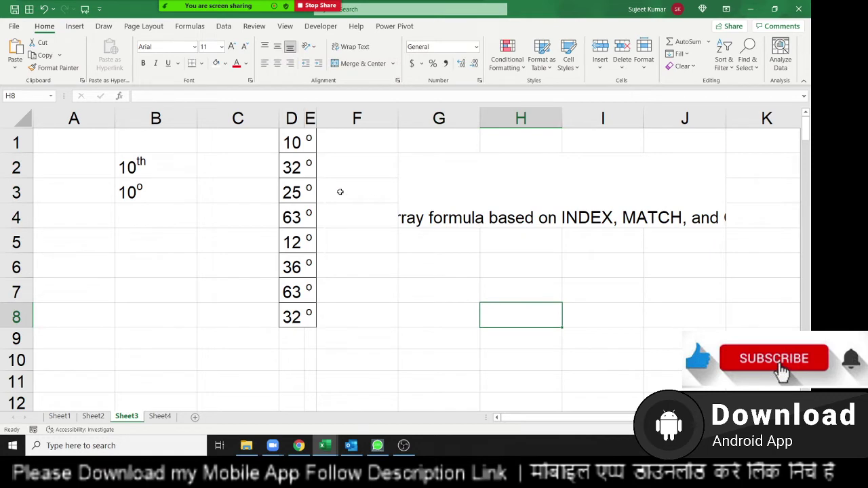
left_click(453, 196)
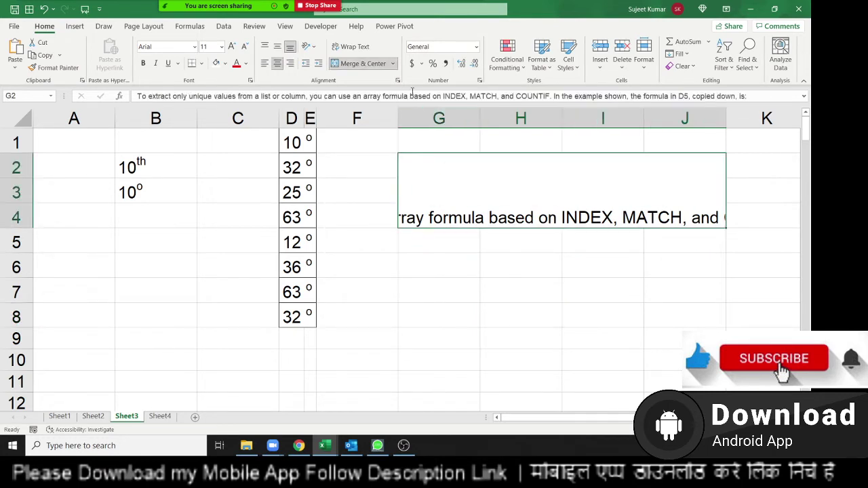
left_click(367, 47)
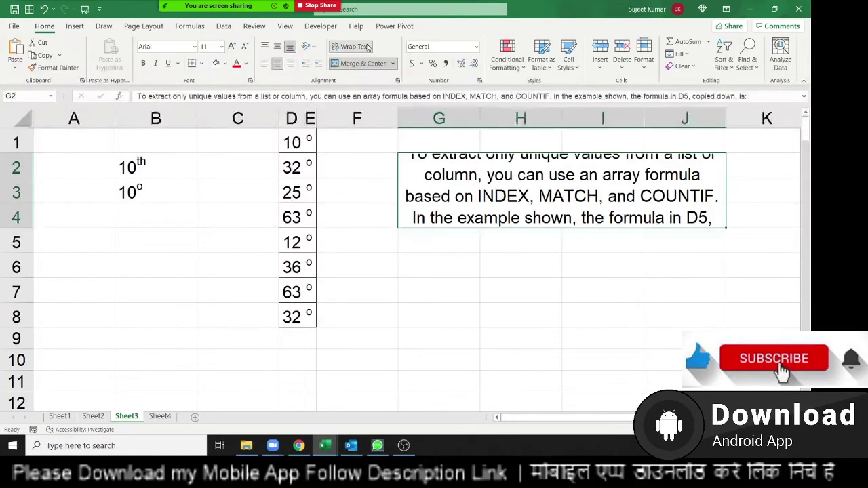
left_click(266, 65)
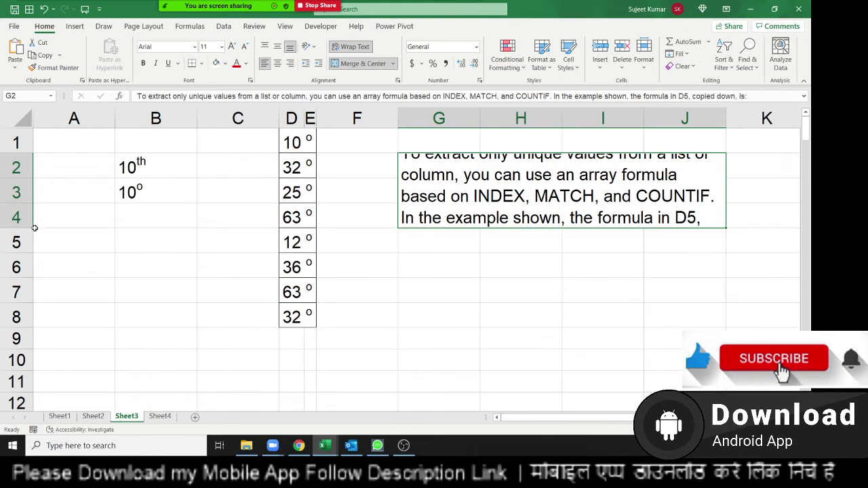
left_click_drag(30, 226, 29, 227)
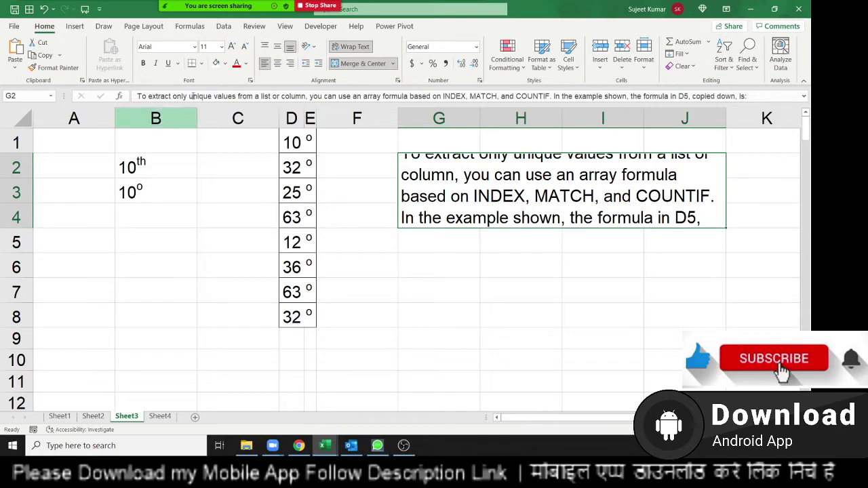
left_click(242, 48)
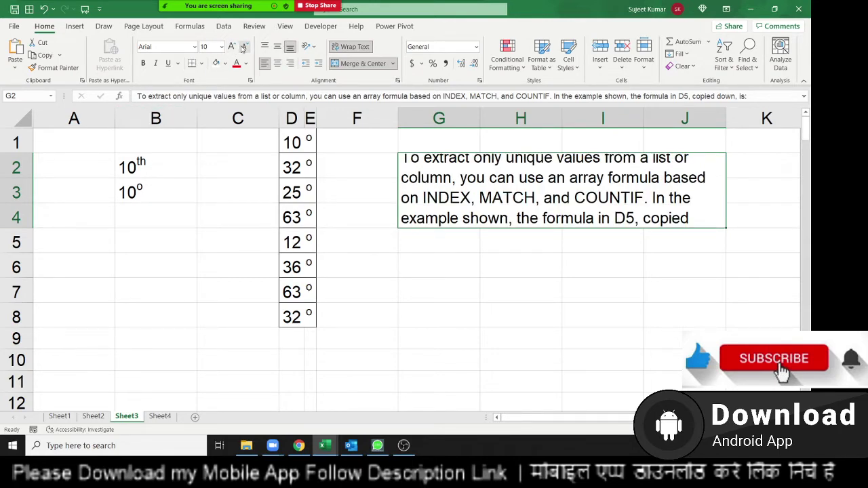
left_click(242, 48)
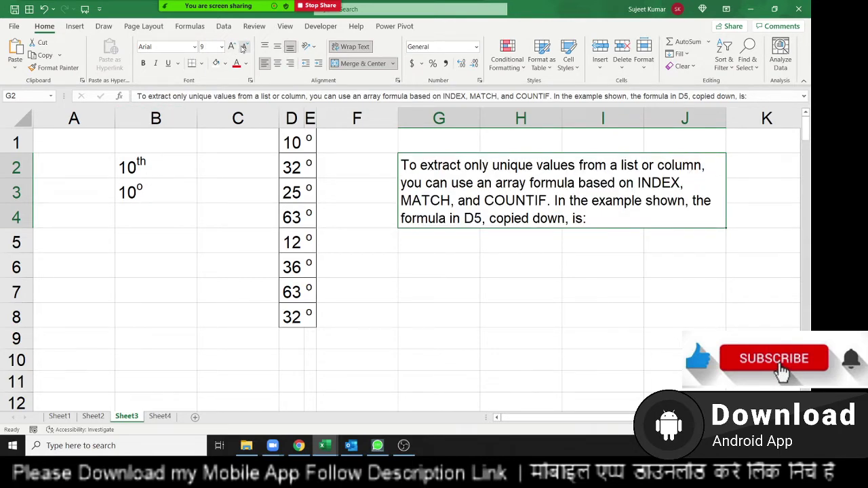
left_click(425, 322)
left_click(482, 218)
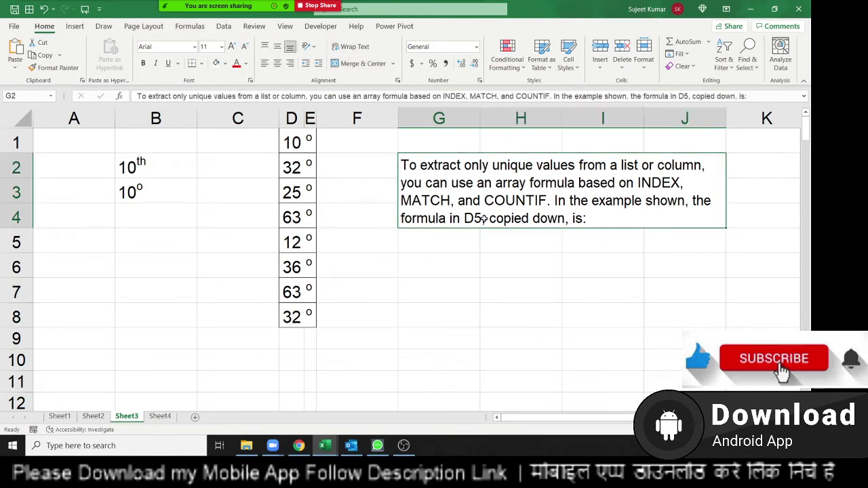
double_click(499, 200)
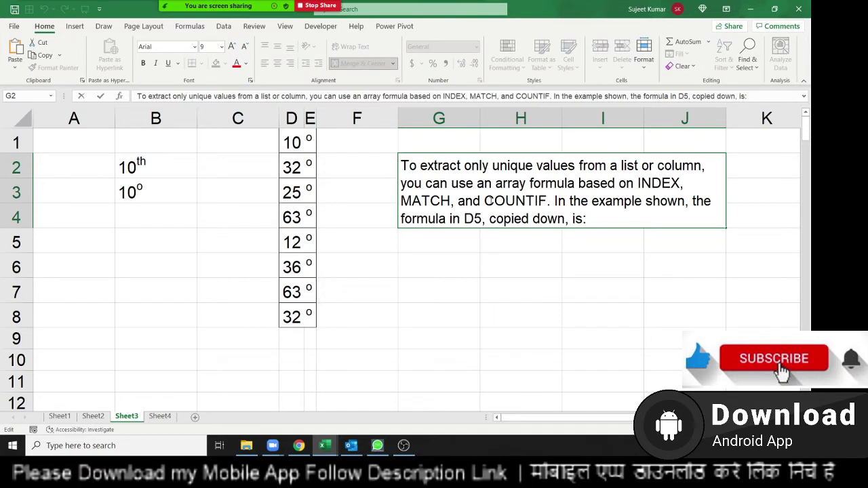
left_click_drag(484, 200, 548, 201)
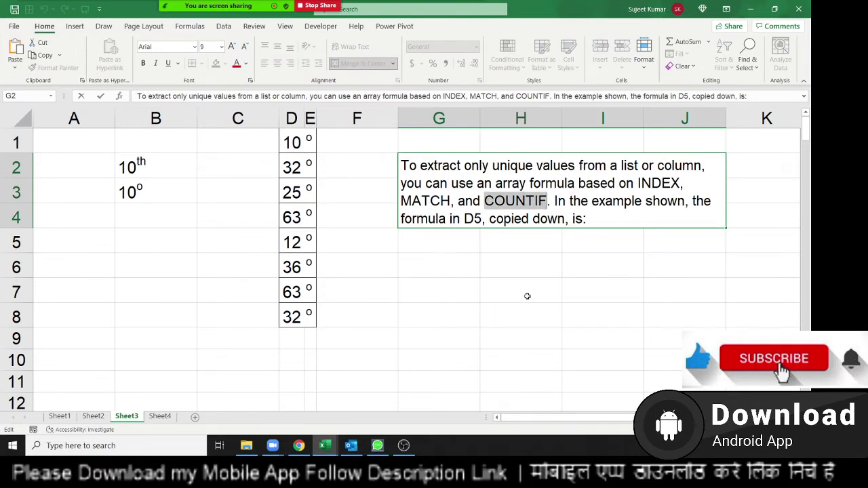
key("Escape")
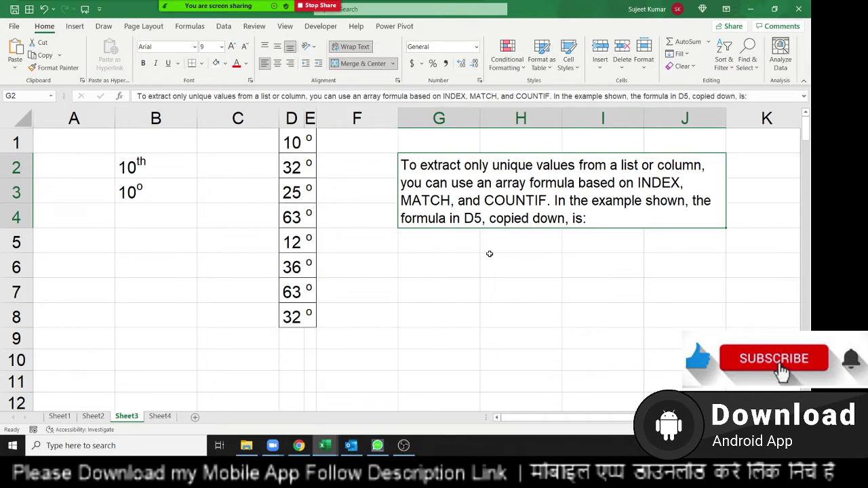
double_click(488, 201)
left_click_drag(490, 201, 547, 201)
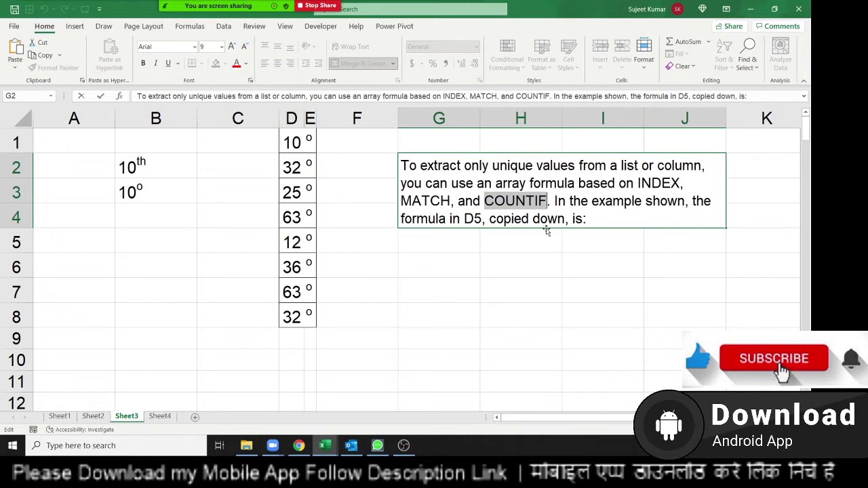
Format the word COUNTIF in the G2 paragraph with red font colour and strikethrough.
right_click(516, 206)
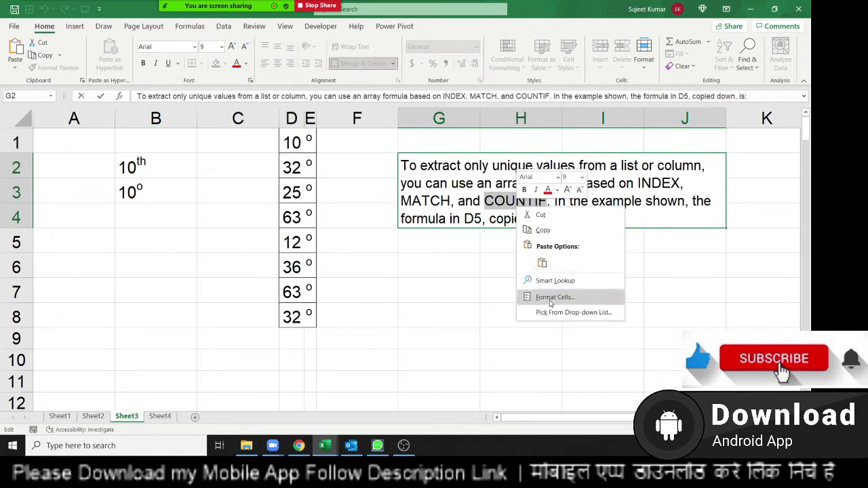
left_click(529, 302)
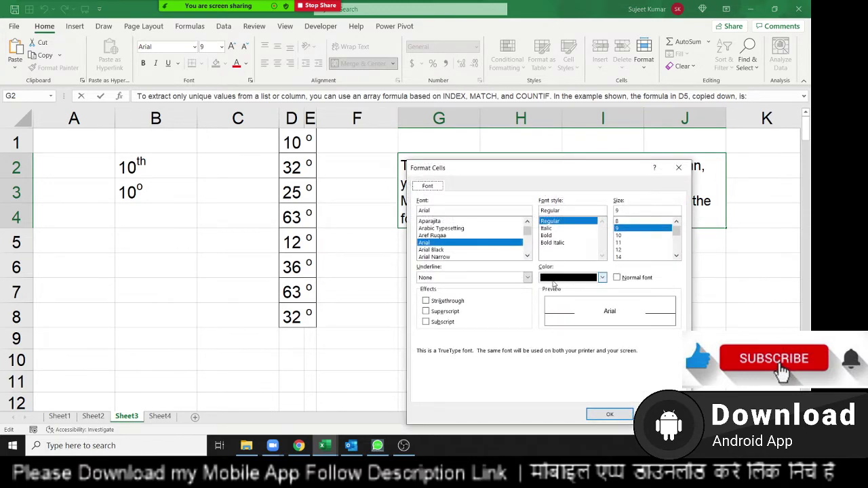
left_click(554, 281)
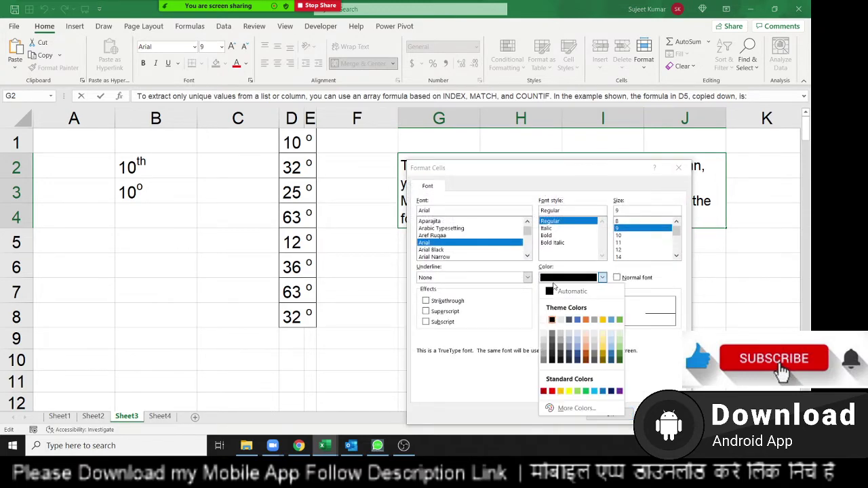
left_click(552, 392)
left_click_drag(536, 173, 231, 149)
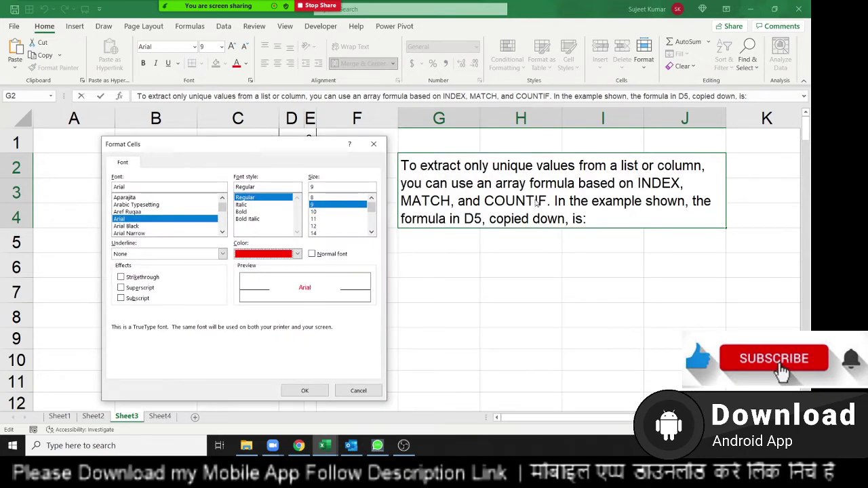
left_click(148, 277)
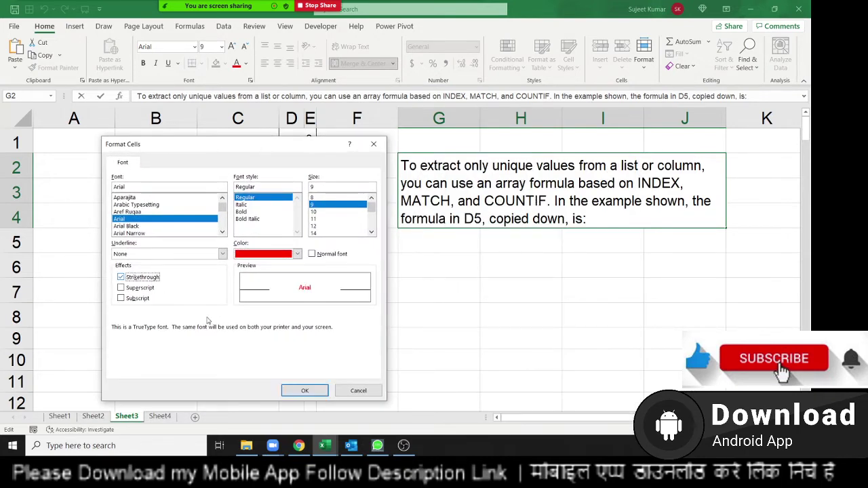
left_click(306, 392)
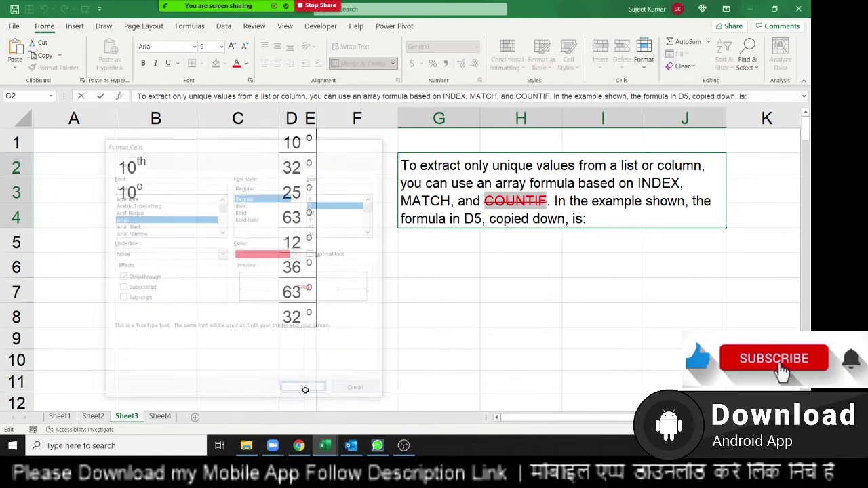
left_click(467, 334)
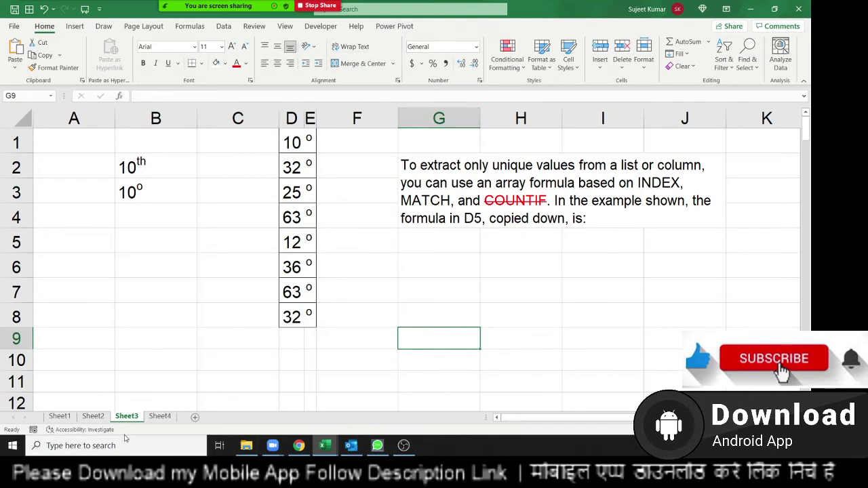
On Sheet4, enter the person's full name in cell F2.
left_click(150, 420)
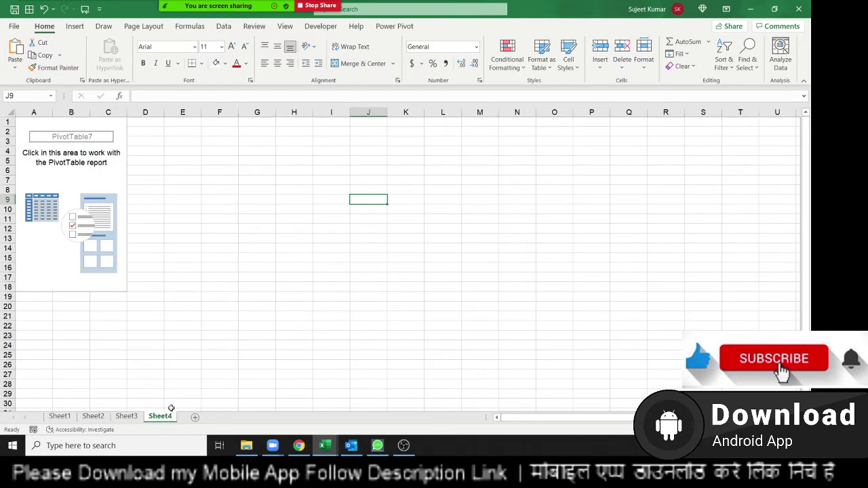
scroll(331, 187, "up", 1, "ctrl")
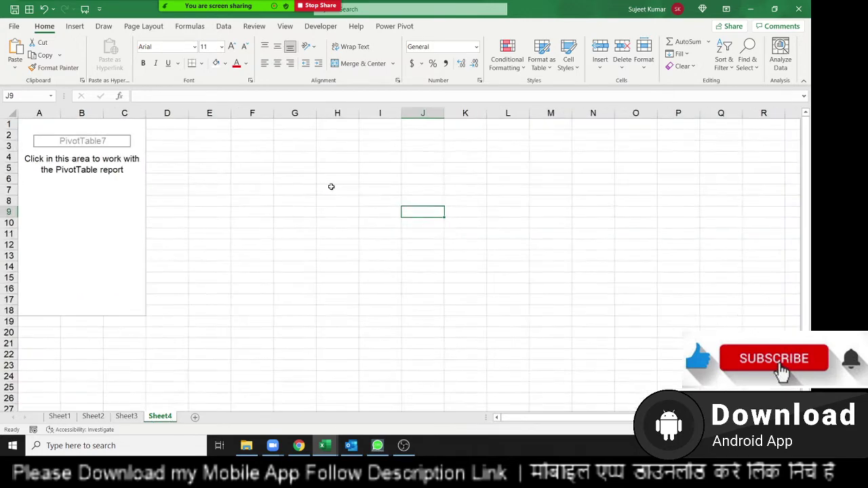
scroll(335, 176, "up", 1, "ctrl")
left_click(329, 133)
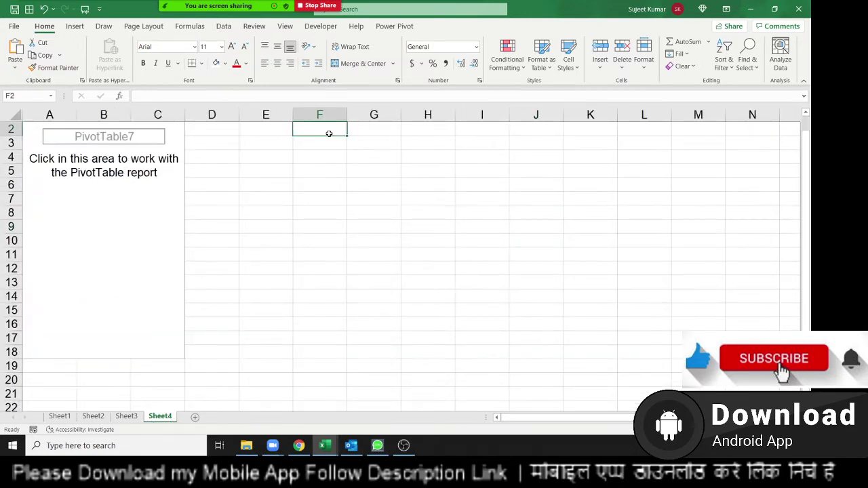
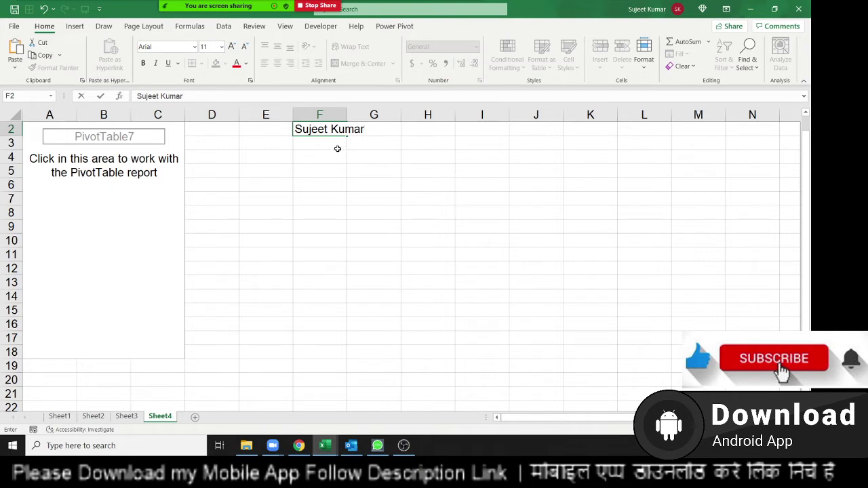
left_click(337, 148)
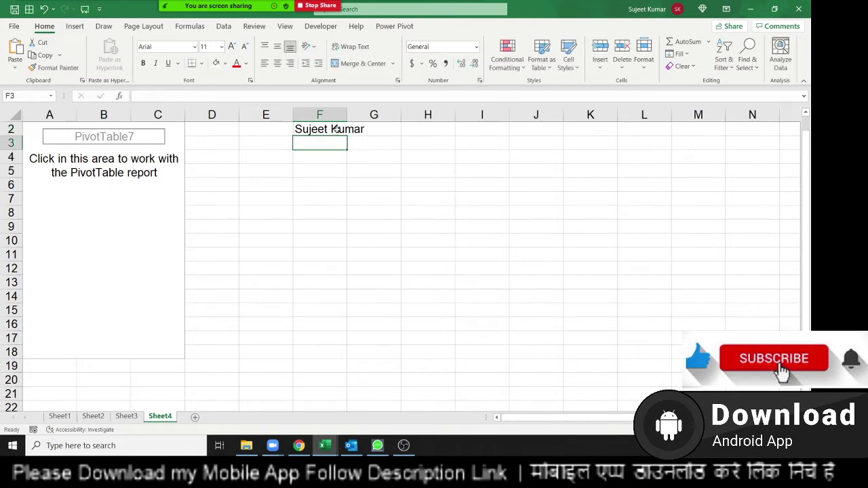
Move among nearby cells and drag the empty G2 cell down toward G4.
left_click(336, 129)
left_click(316, 148)
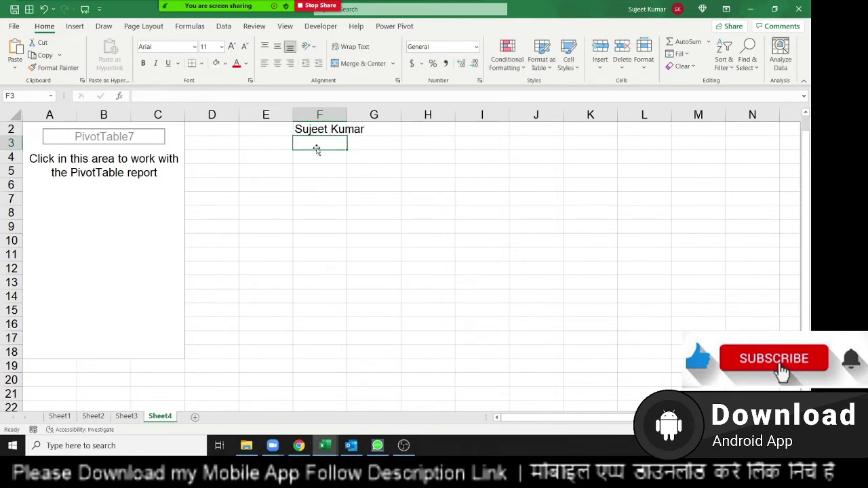
left_click(392, 132)
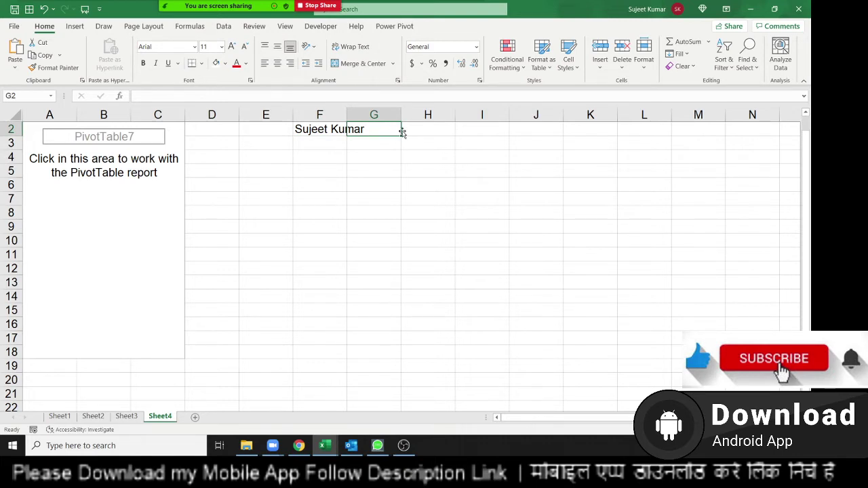
left_click_drag(402, 132, 401, 157)
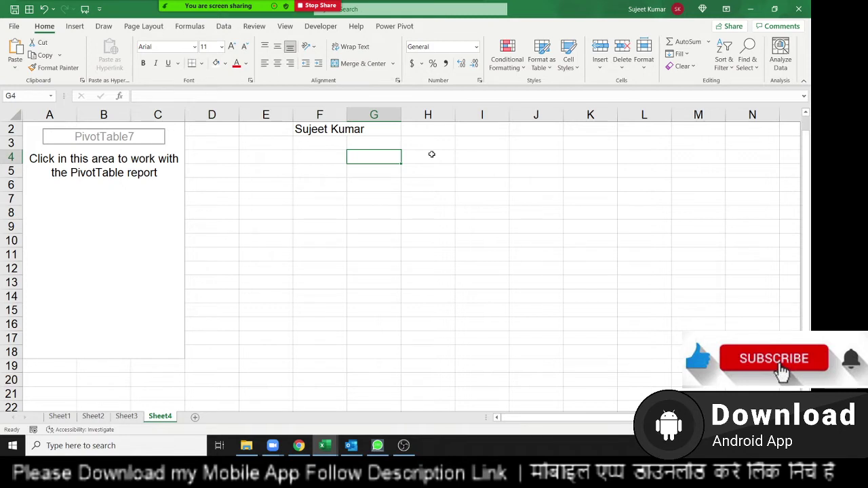
key("Up")
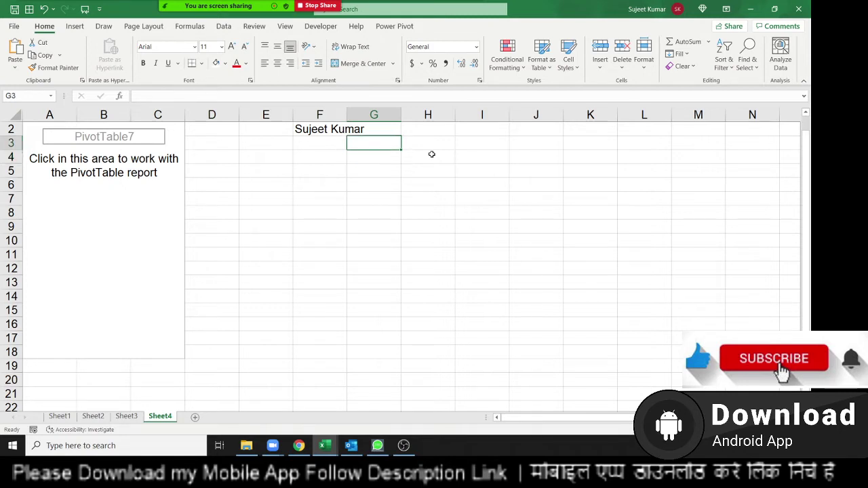
Enter 1 in cell G2.
key("Up")
type("1")
key("Return")
key("Up")
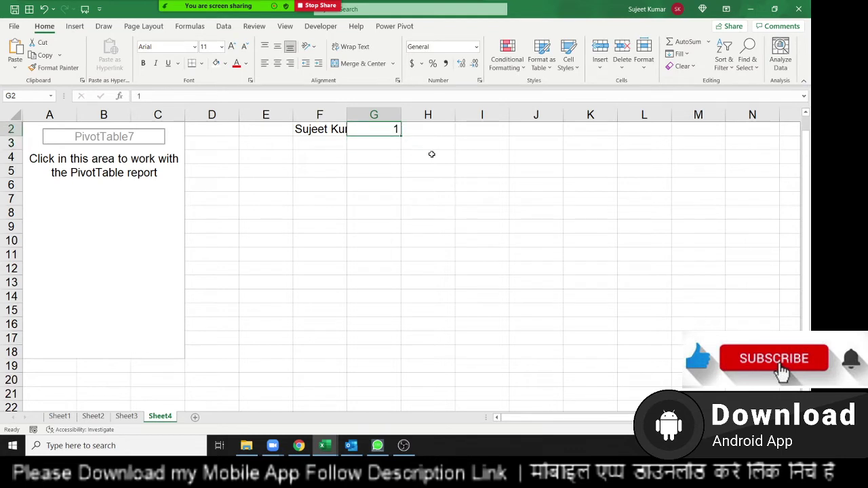
key("Down")
key("Up")
Wrap the name in F2 onto two lines instead of widening column F.
key("Left")
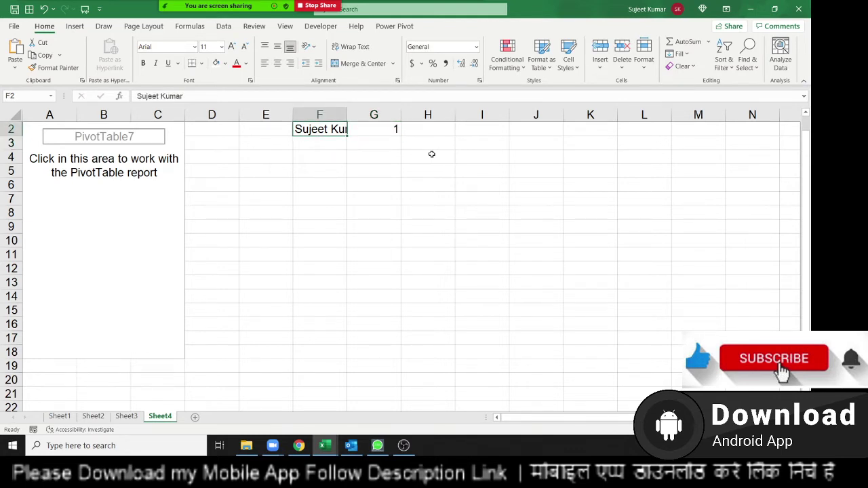
left_click_drag(347, 114, 373, 114)
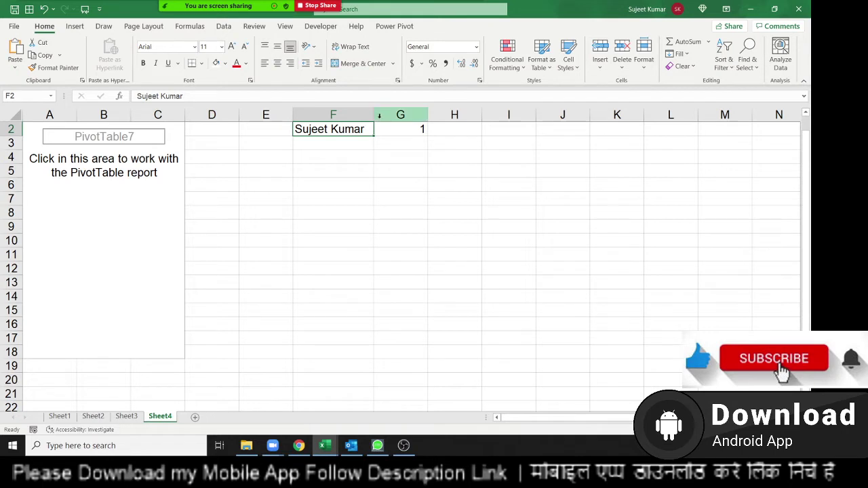
key("ctrl+z")
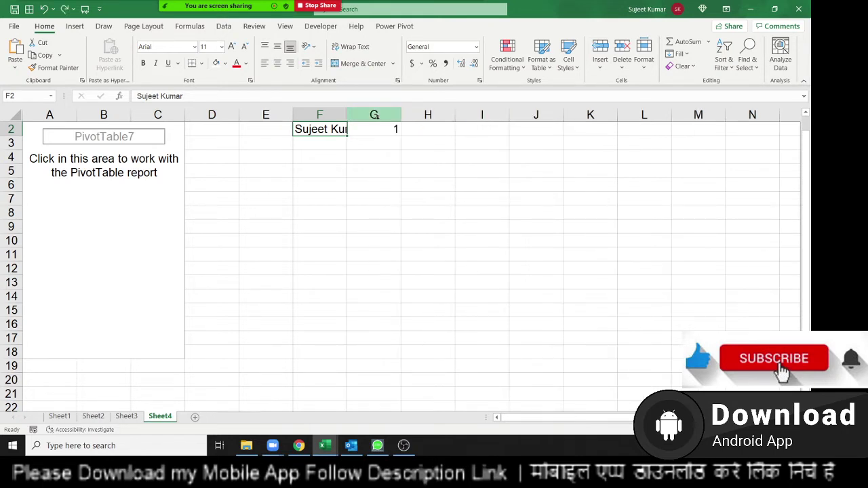
left_click(359, 51)
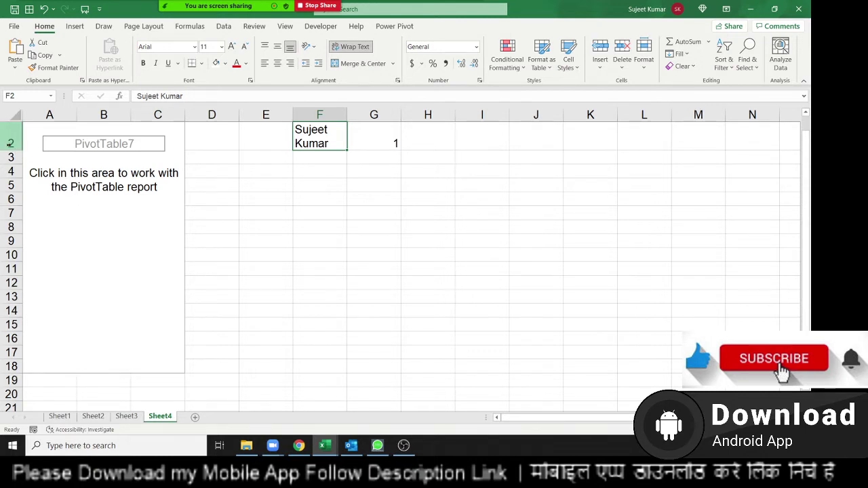
left_click(303, 227)
type("12")
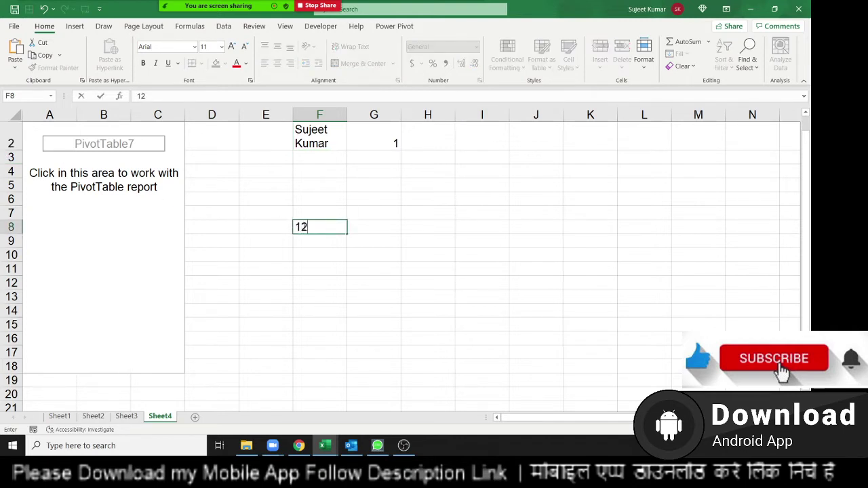
type("3")
key("alt+Return")
type("852")
key("alt+Return")
type("1")
type("23")
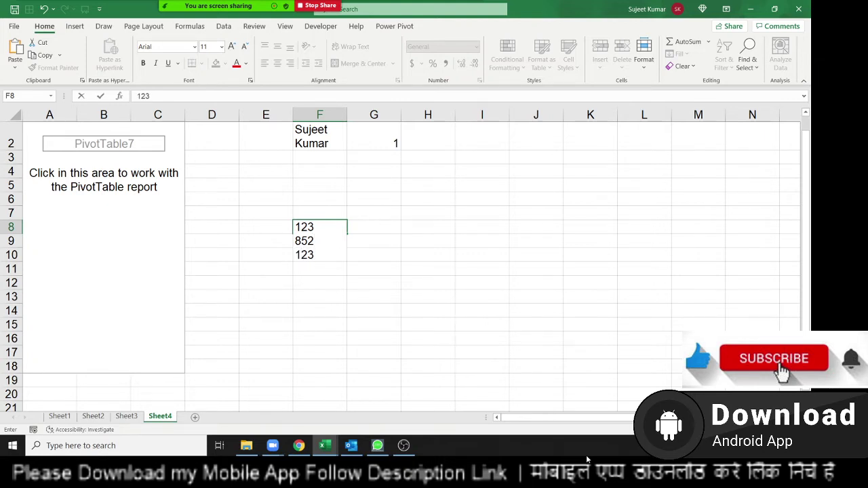
key("Escape")
key("Up")
key("Up")
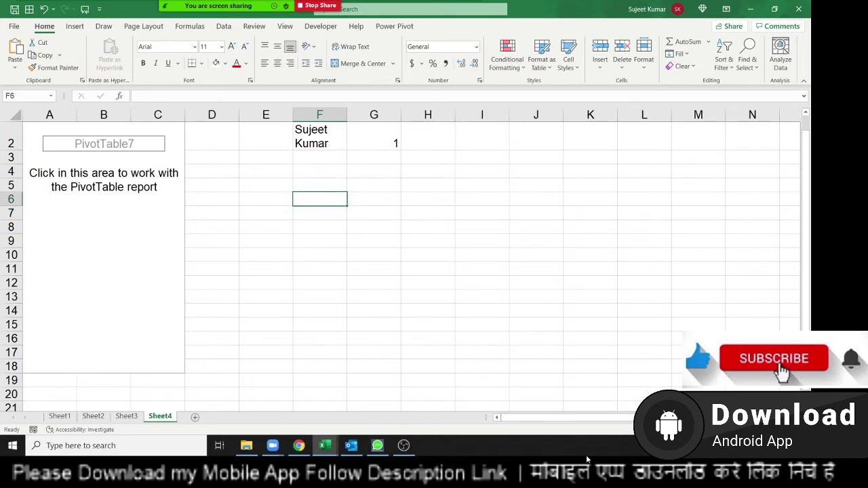
key("Up")
Enter the person's name in a cell, try wrapping it, then undo and clear it.
key("Down")
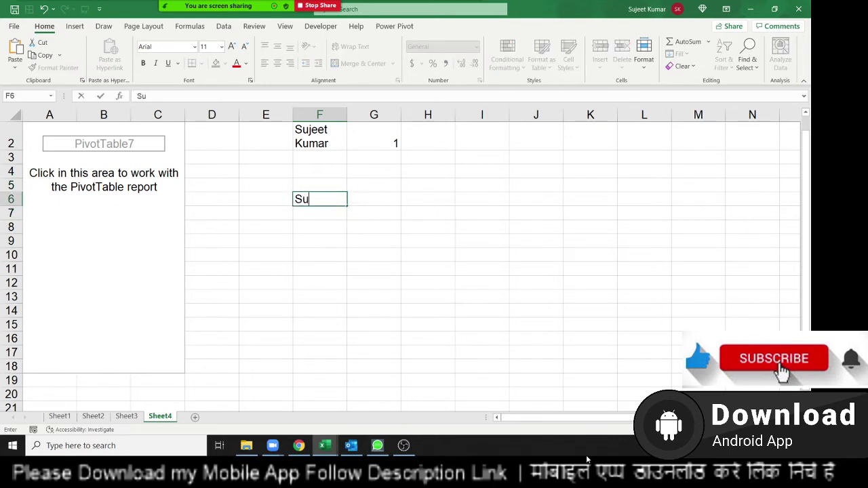
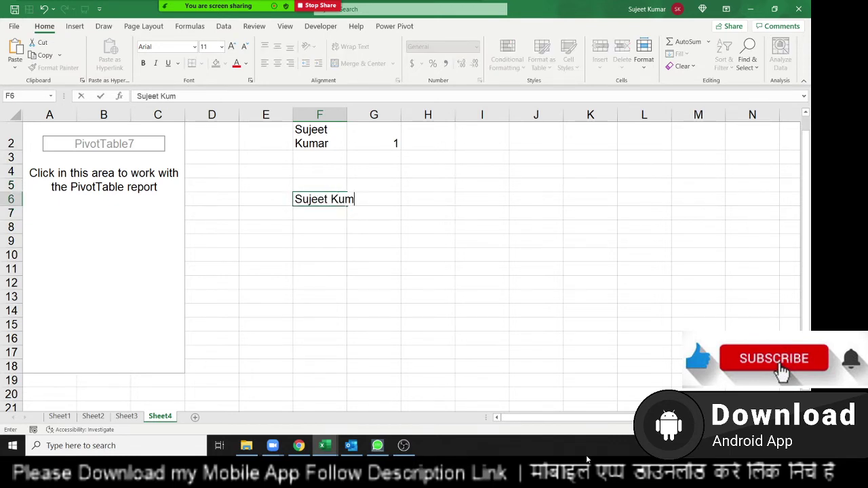
type("ar")
key("Return")
key("Up")
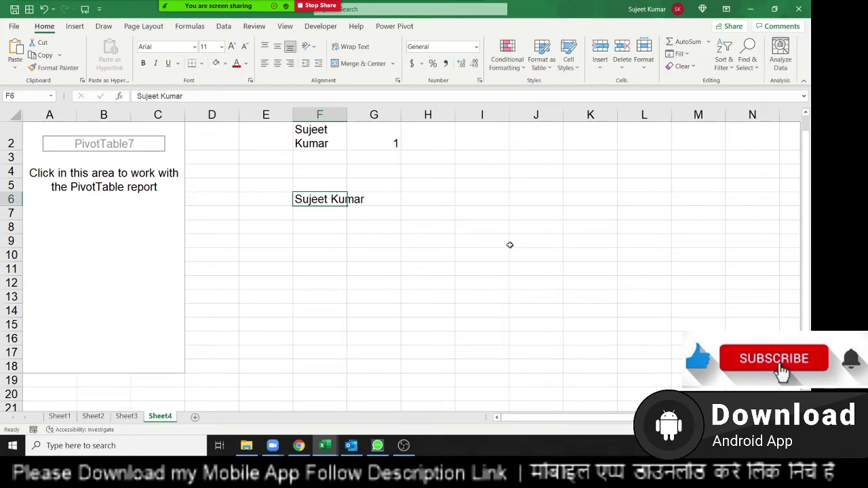
left_click(350, 46)
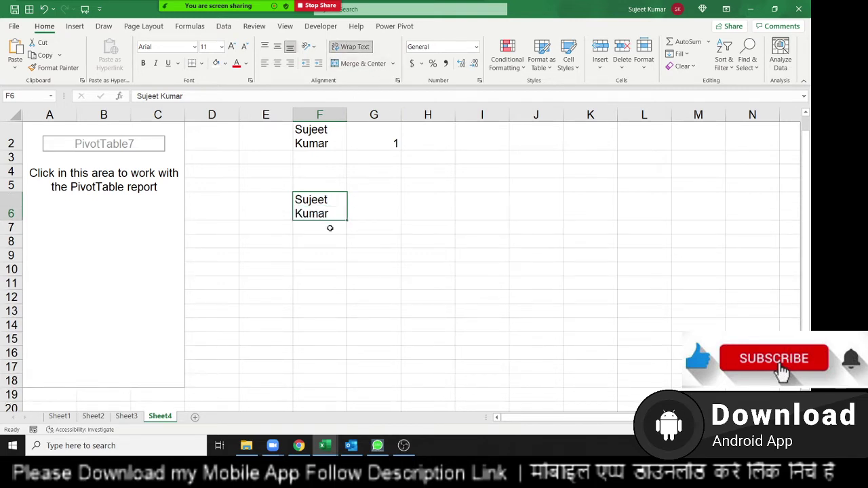
key("ctrl+z")
key("Delete")
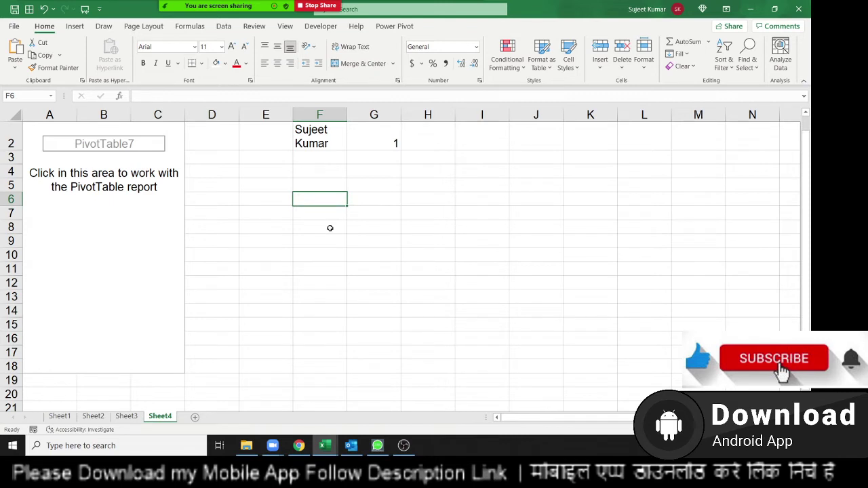
Enter the name, mobile number and city on three lines in F7 using Alt+Enter.
key("Down")
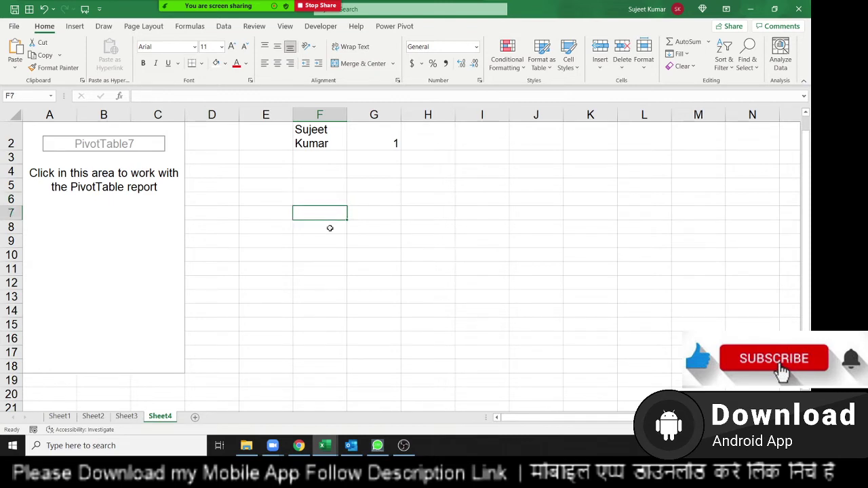
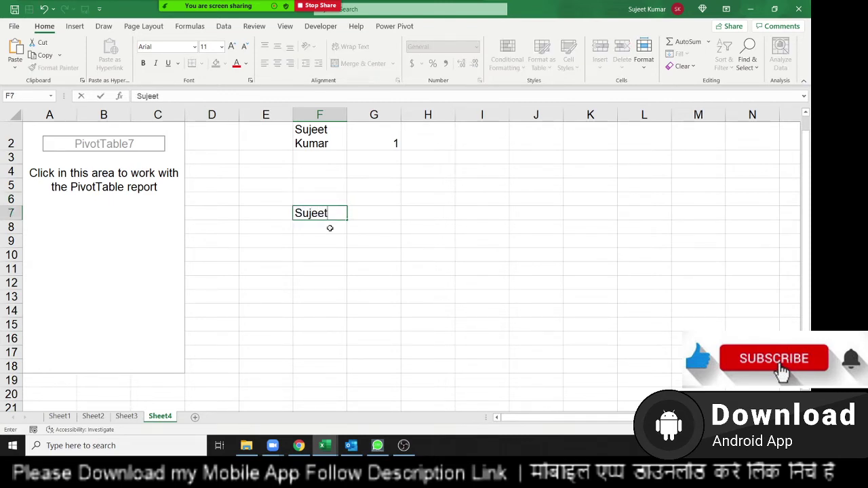
key("alt+Return")
type("Mo")
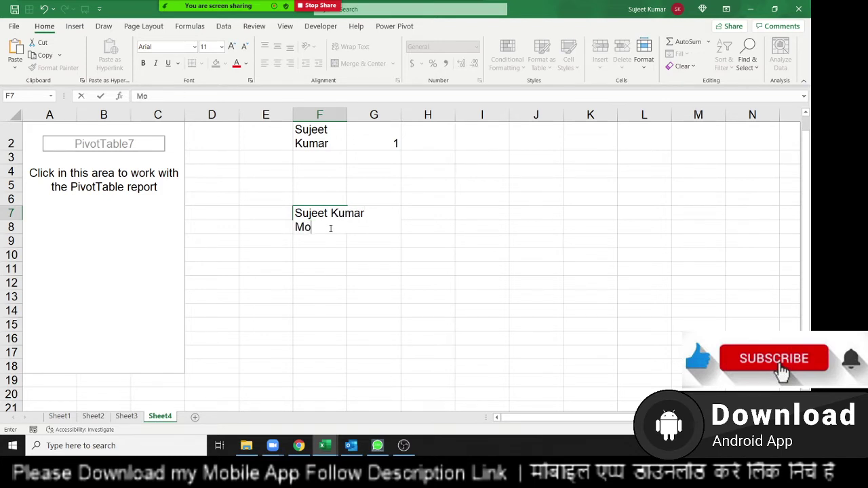
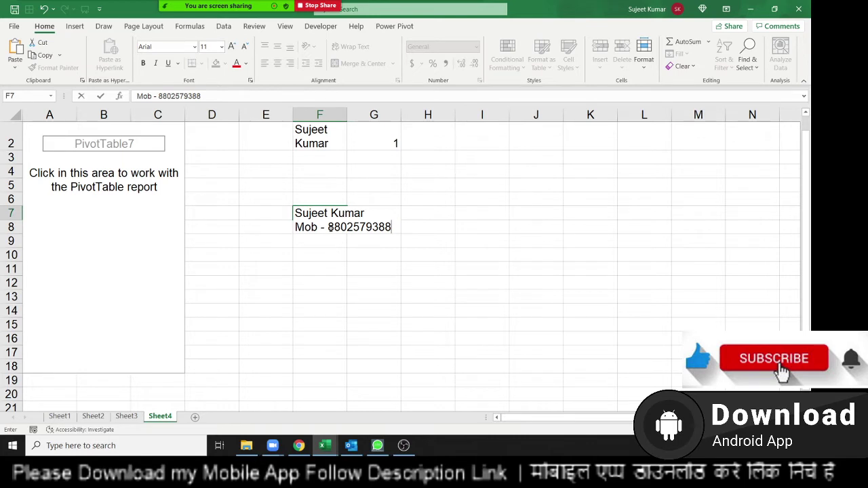
key("alt+Return")
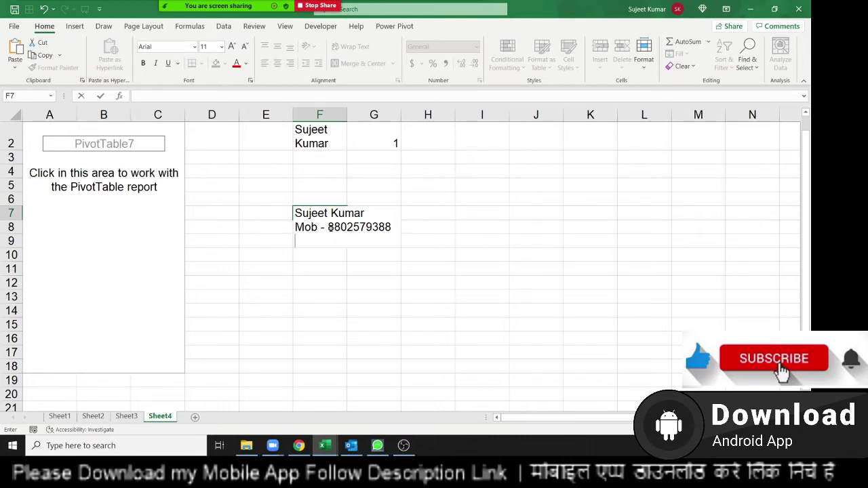
type("Mu")
type("zaffarp")
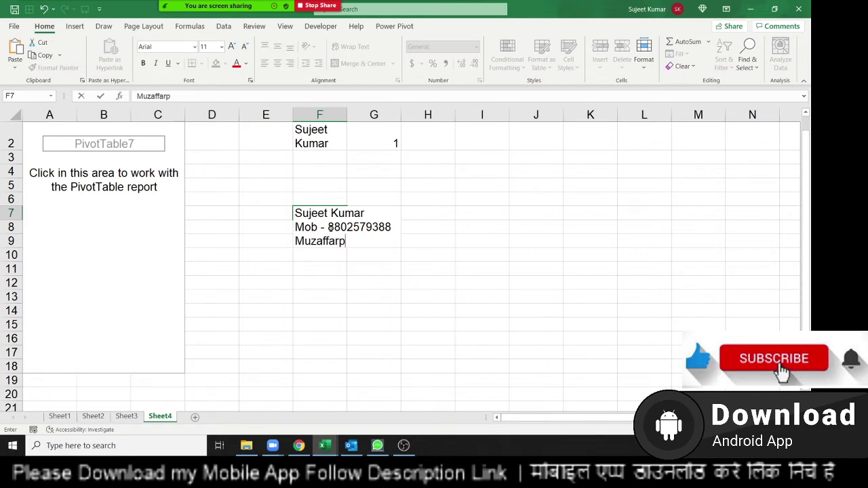
type("ur")
key("alt")
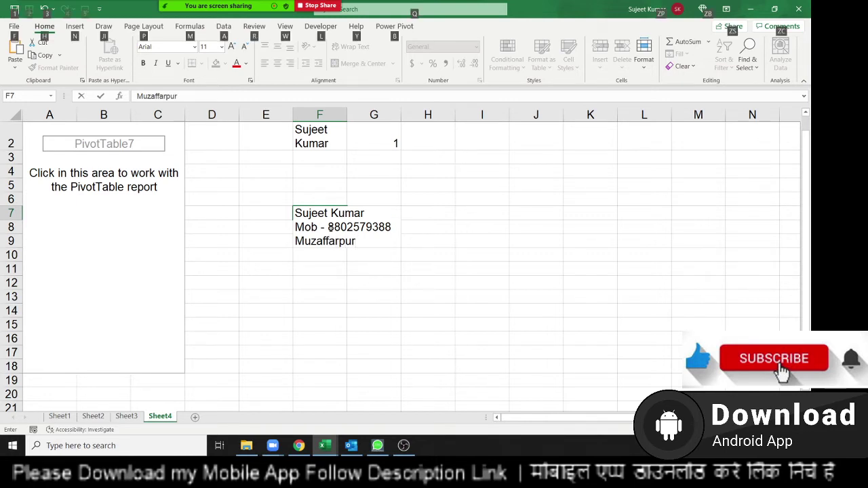
key("alt+Return")
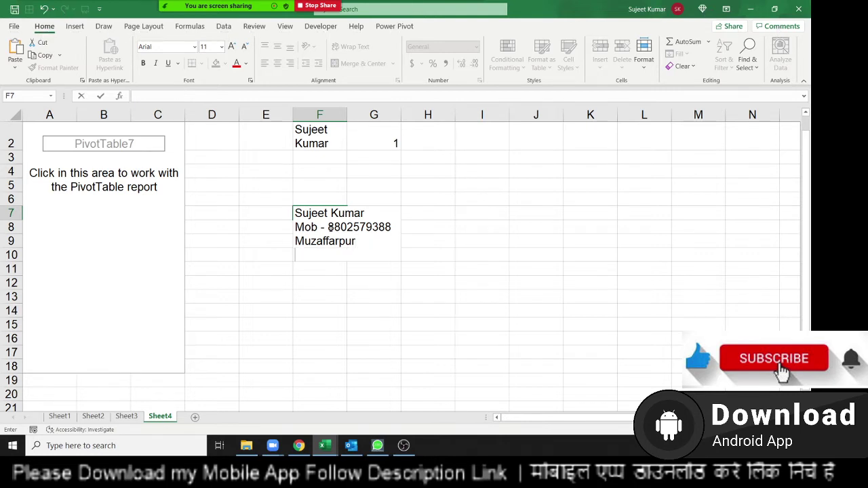
key("BackSpace")
key("Return")
Widen column F, centre the three-line F7 entry, and switch to Sheet3.
key("Up")
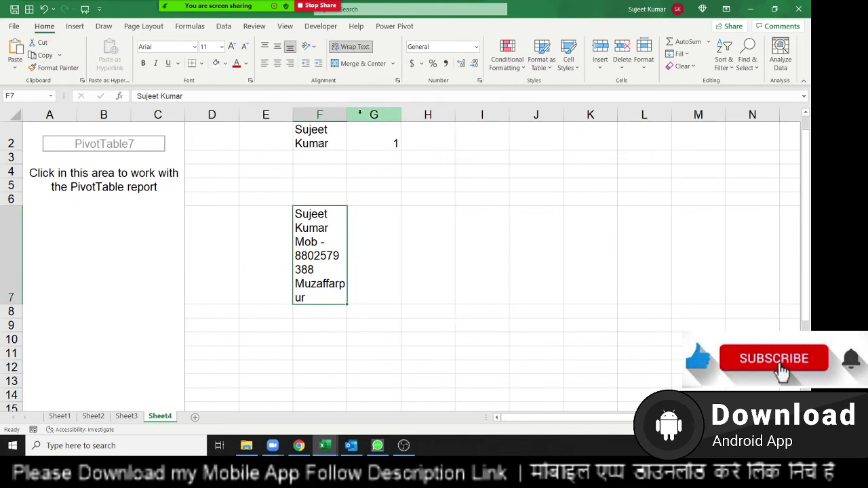
left_click_drag(347, 120, 366, 117)
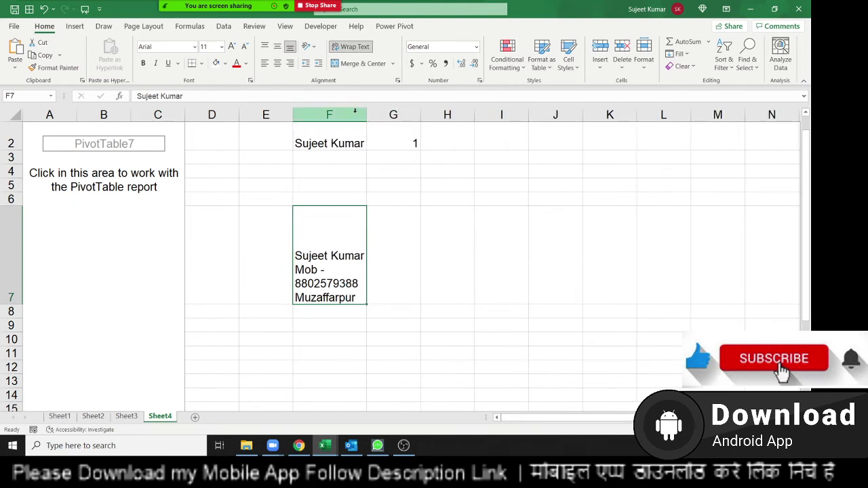
left_click(277, 64)
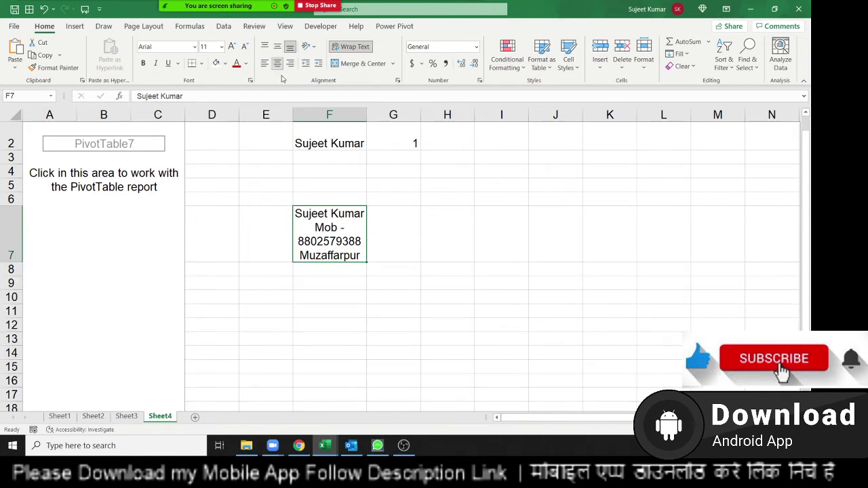
left_click(129, 416)
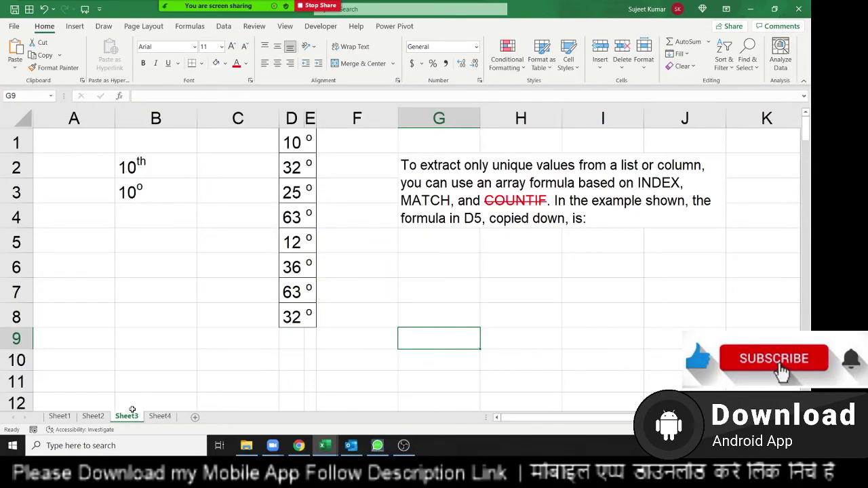
Enter 85, 25, 65, 25, 42, 65, 36 and 25 down D16:D23 on Sheet3.
scroll(221, 346, "down", 1)
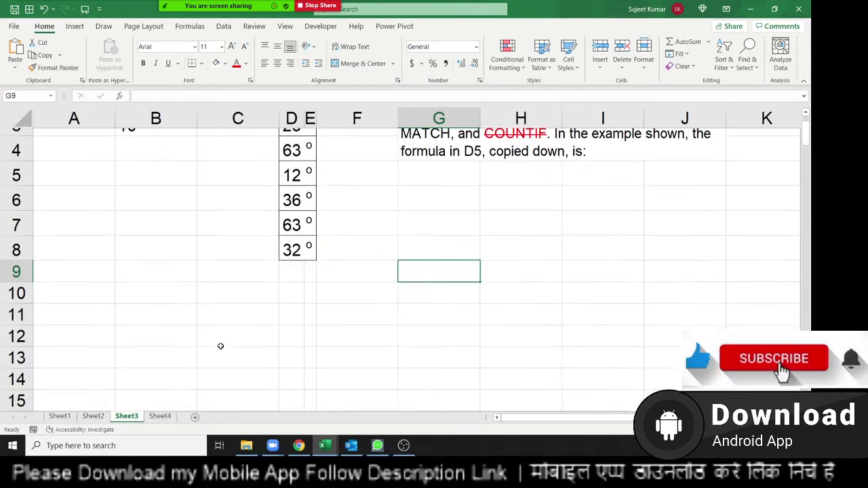
scroll(223, 344, "down", 3)
left_click(288, 204)
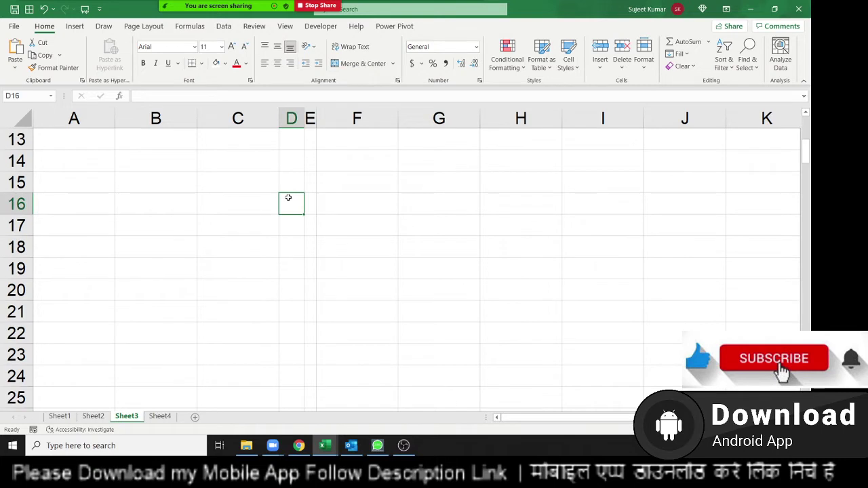
type("85")
key("Return")
type("25")
key("Return")
type("65")
key("Return")
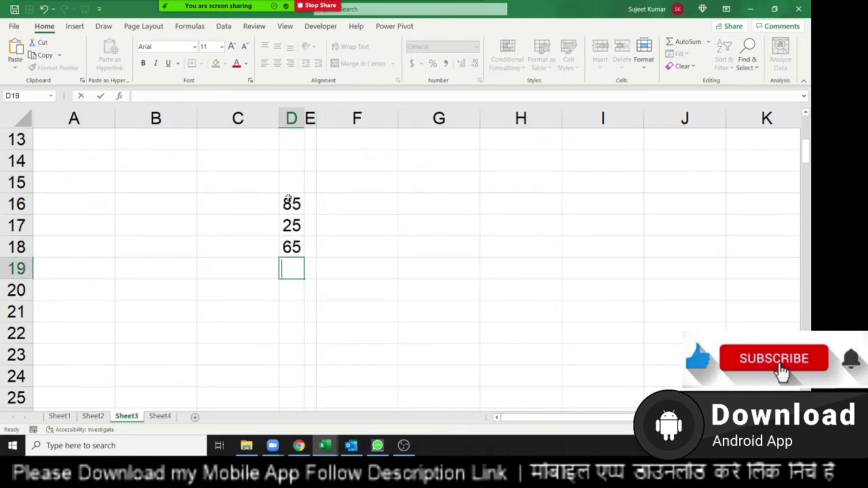
type("25")
key("Return")
type("42")
key("Return")
type("65")
key("Return")
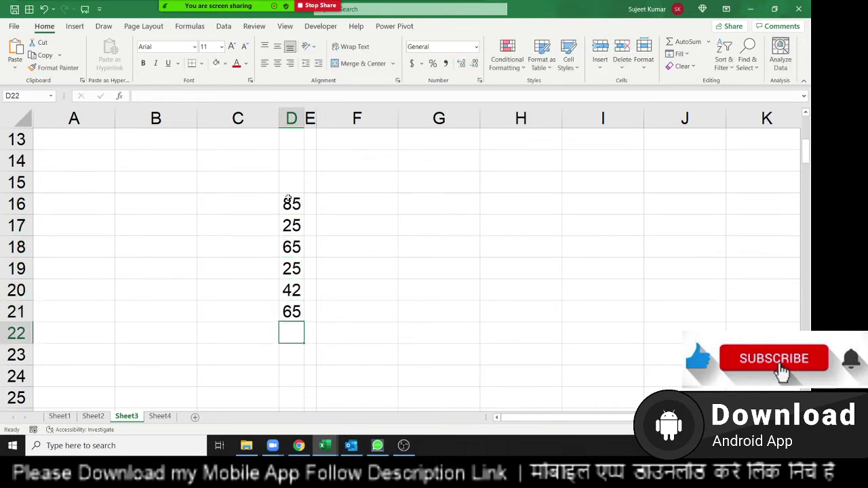
type("36")
key("Return")
type("25")
key("Return")
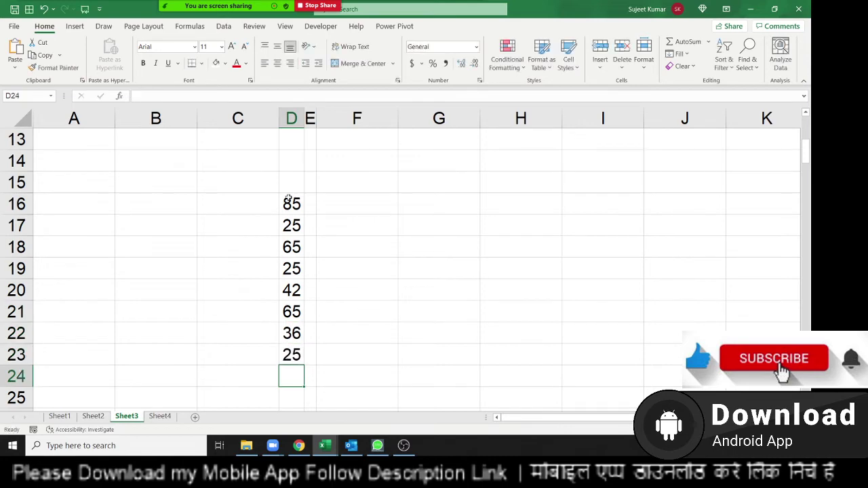
Apply strikethrough to the 25 in cell D19 through Format Cells.
left_click(293, 269)
right_click(293, 268)
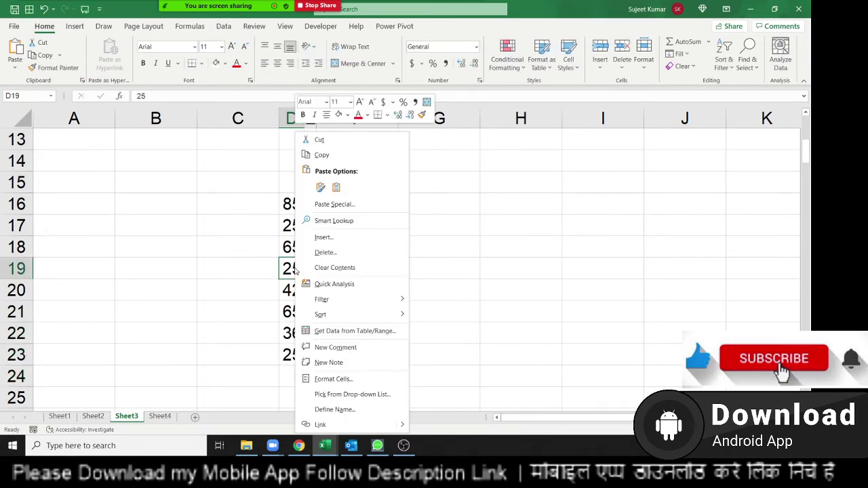
left_click(328, 377)
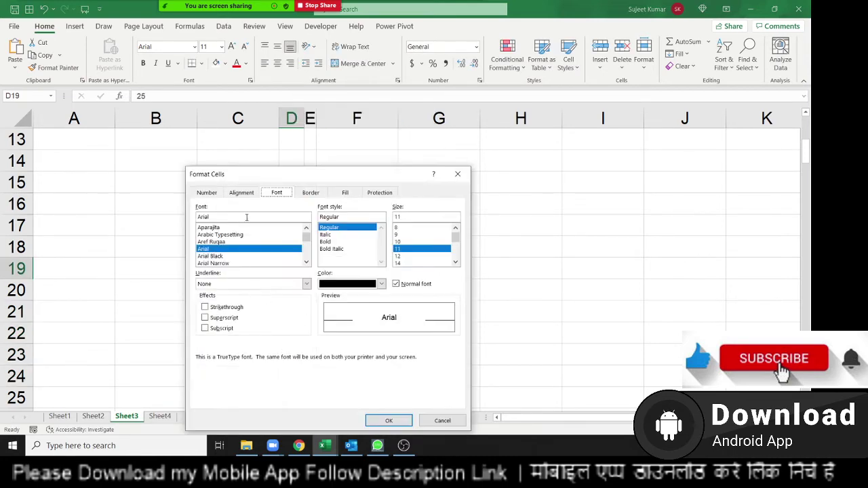
left_click_drag(275, 171, 532, 130)
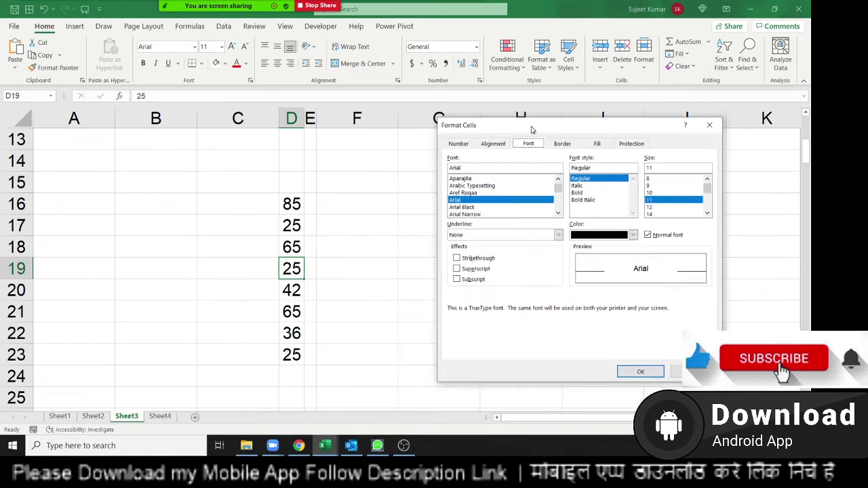
left_click(477, 259)
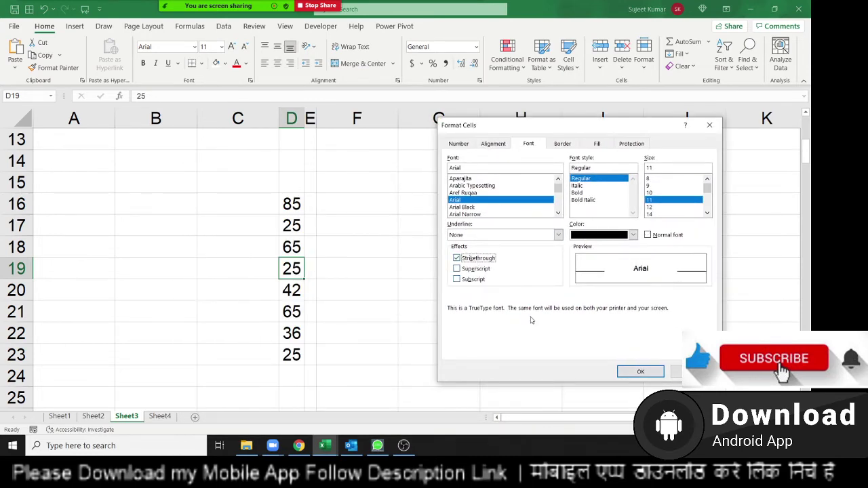
left_click(640, 372)
left_click(361, 285)
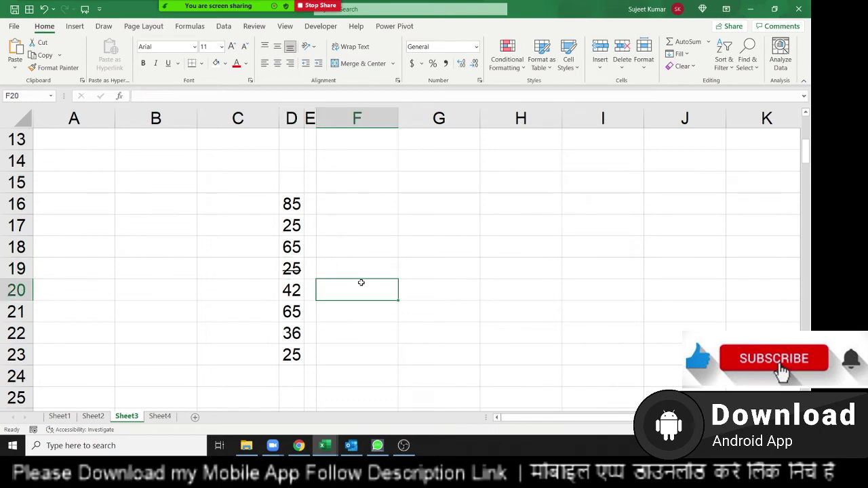
left_click(303, 273)
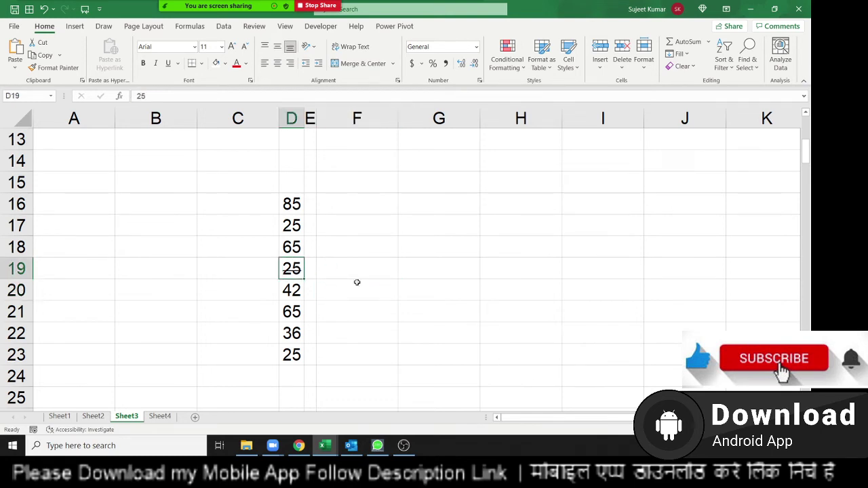
scroll(488, 287, "up", 4)
scroll(508, 216, "down", 4)
Undo D19's strikethrough and give D19 a red X-shaped diagonal border instead.
key("ctrl+z")
left_click(480, 81)
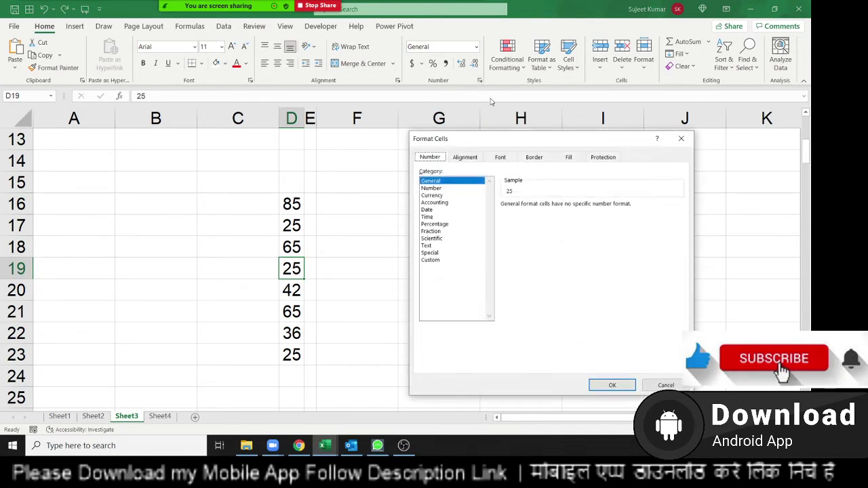
left_click(533, 157)
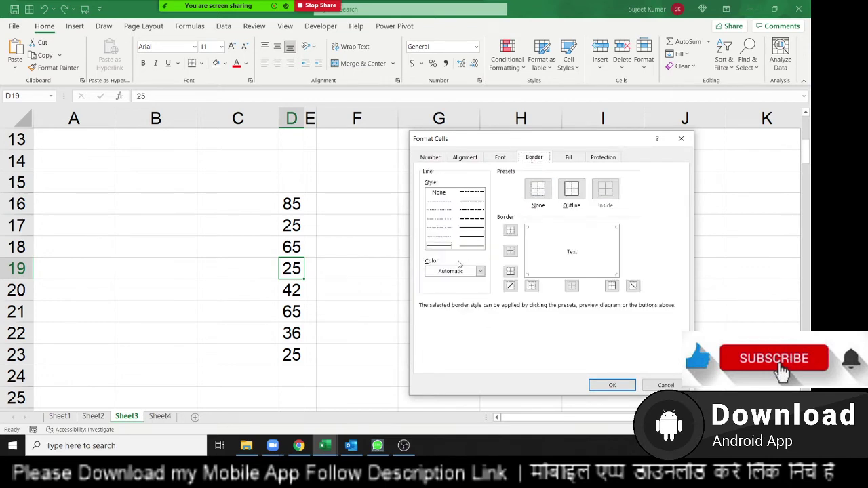
left_click(470, 243)
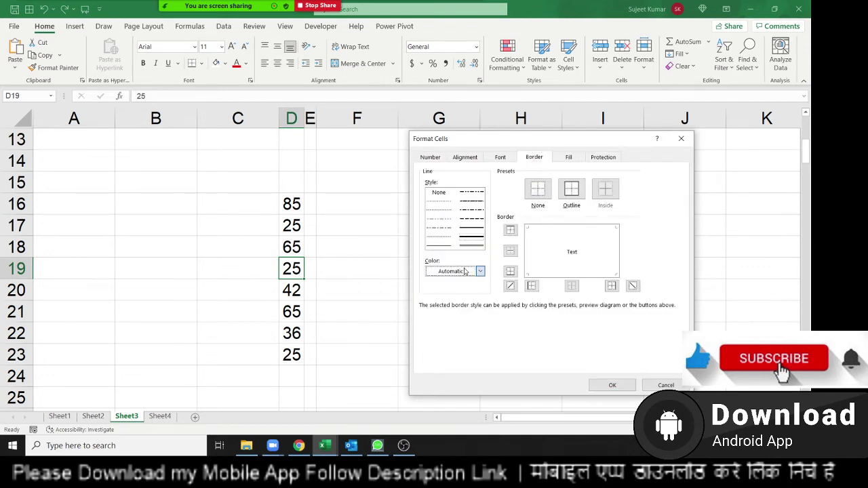
left_click(480, 271)
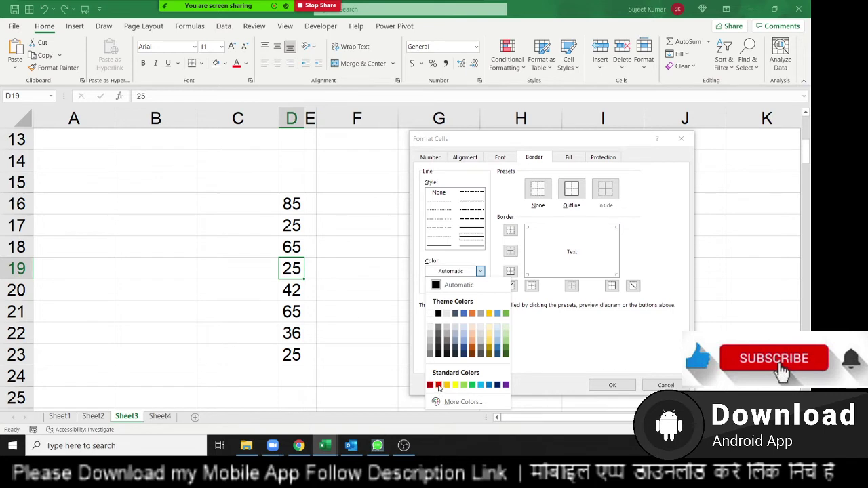
left_click(438, 385)
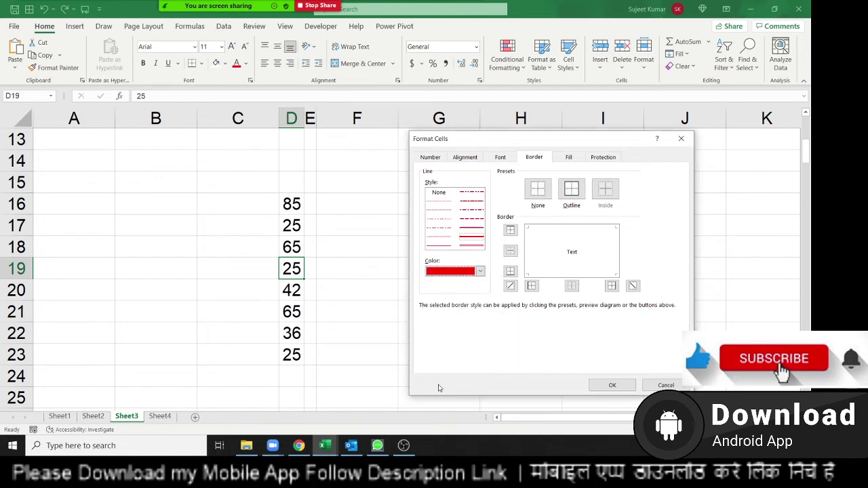
left_click(511, 288)
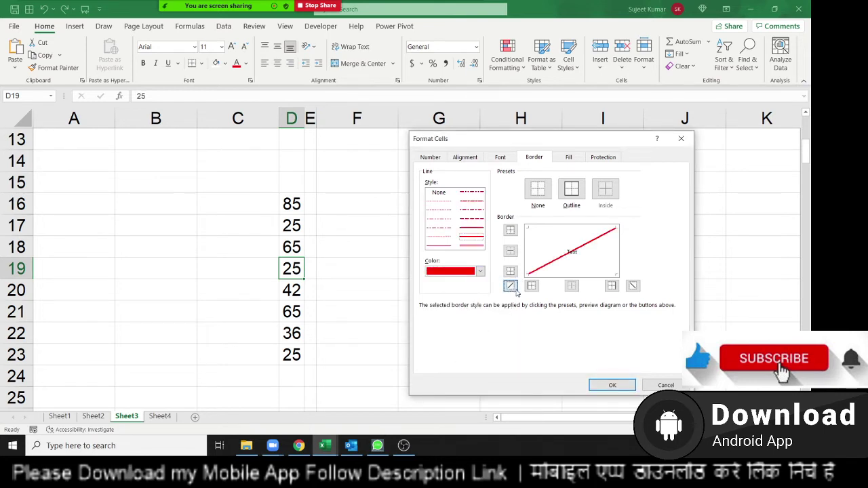
left_click(634, 286)
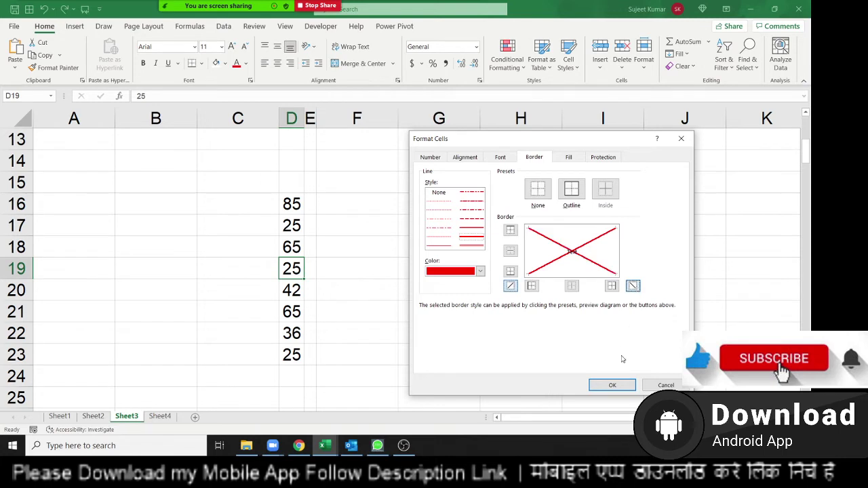
left_click(612, 386)
left_click(441, 361)
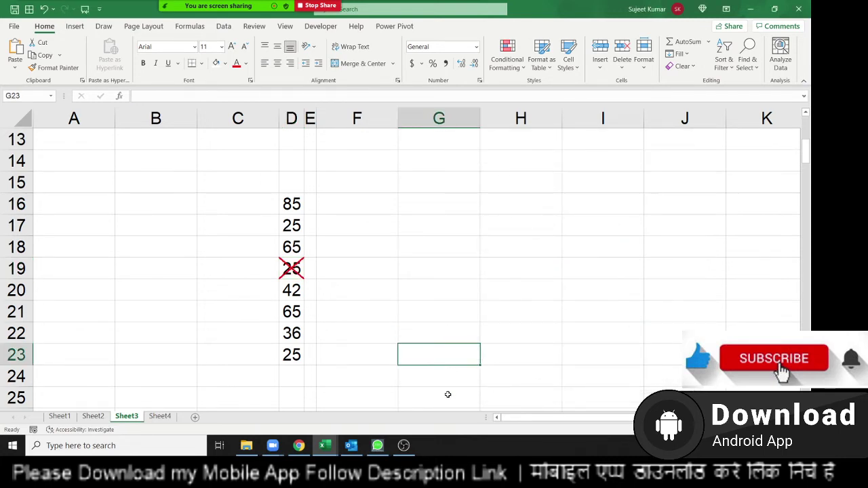
Repeat the red X border on D17, D22 and D20 with F4.
left_click(288, 227)
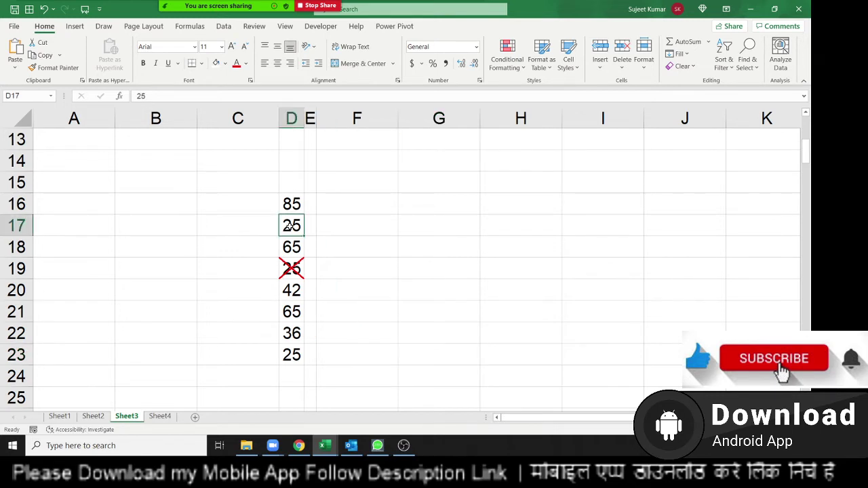
key("F4")
left_click(297, 337)
key("F4")
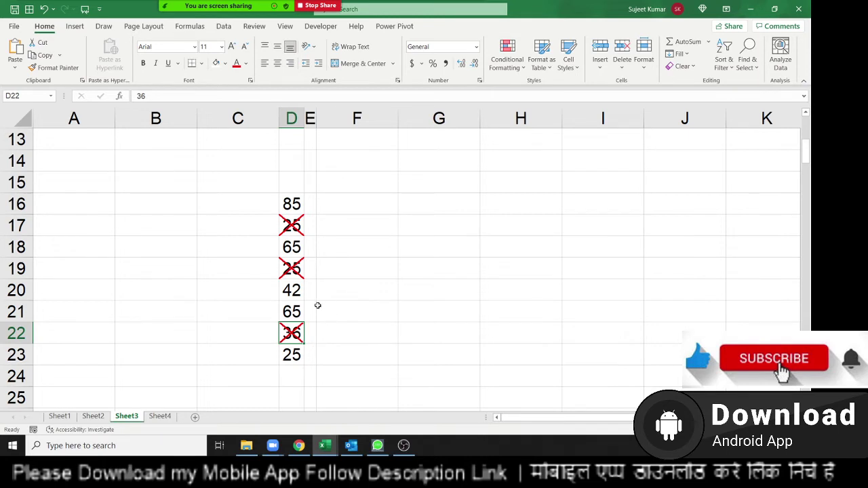
left_click(296, 291)
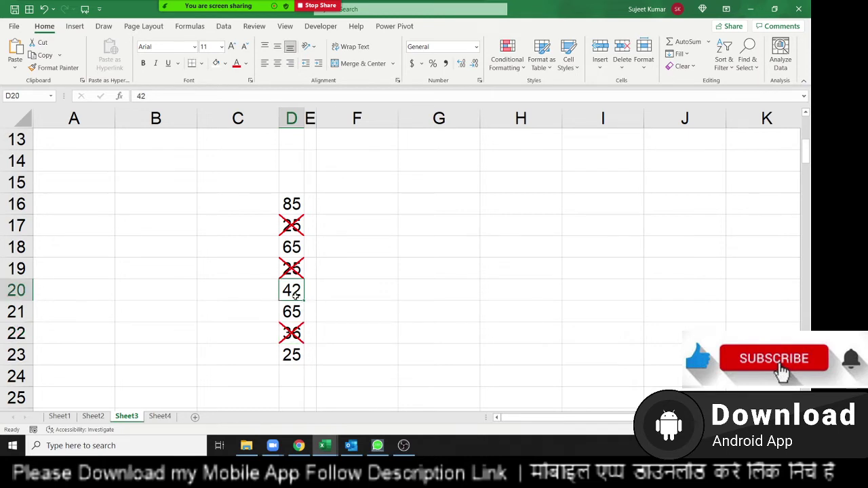
key("F4")
Give cell D23 a light green left border and a rising diagonal line through Format Cells.
left_click(302, 354)
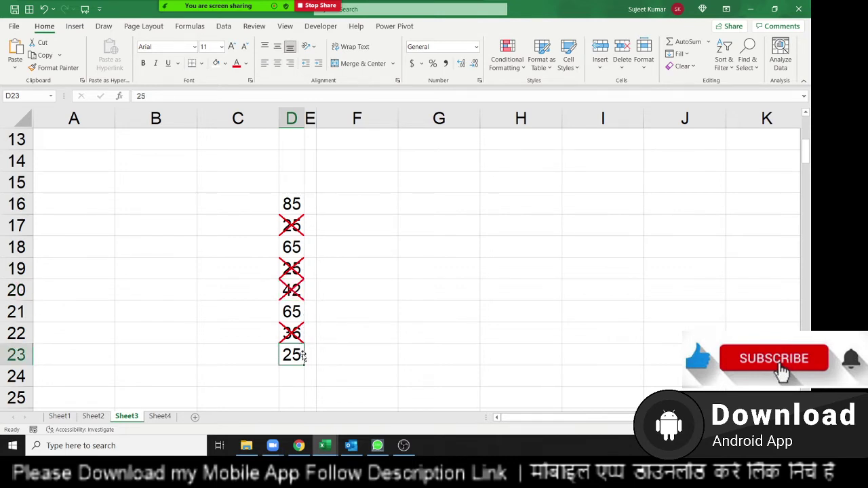
right_click(303, 355)
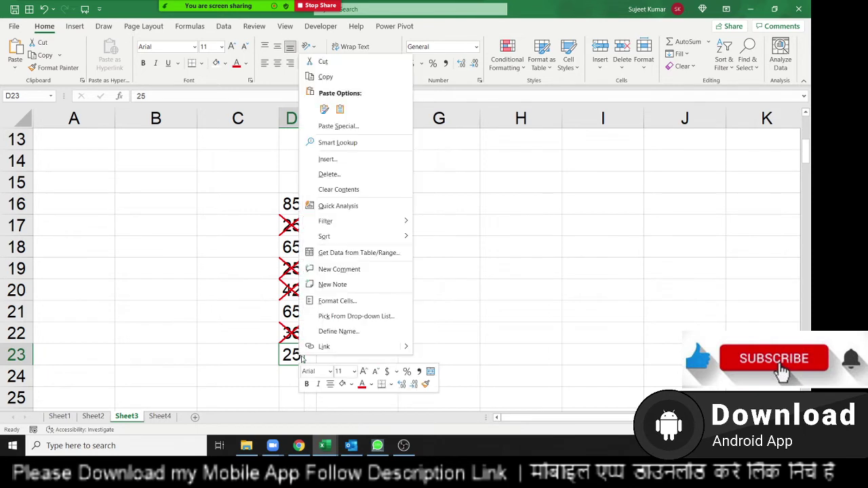
left_click(328, 301)
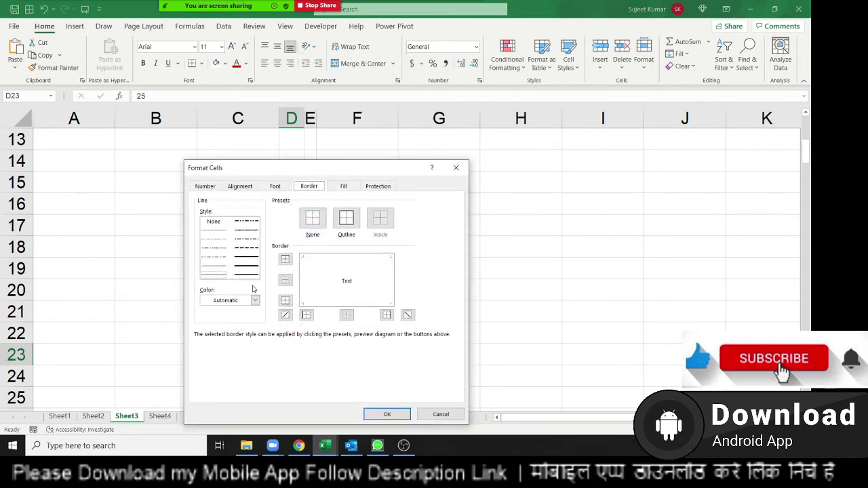
left_click(254, 300)
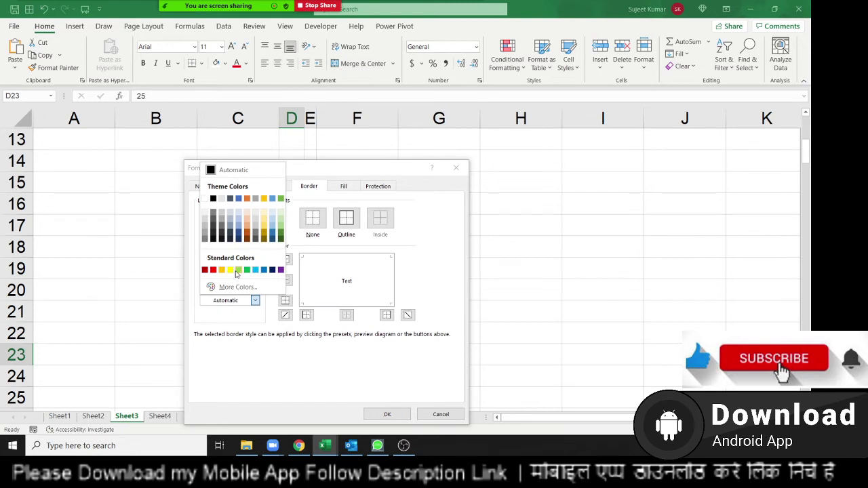
left_click(238, 270)
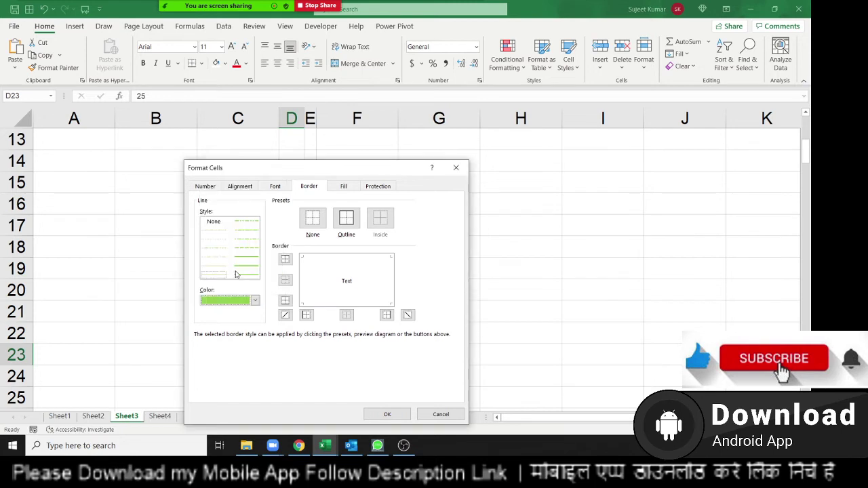
left_click(307, 315)
left_click(285, 315)
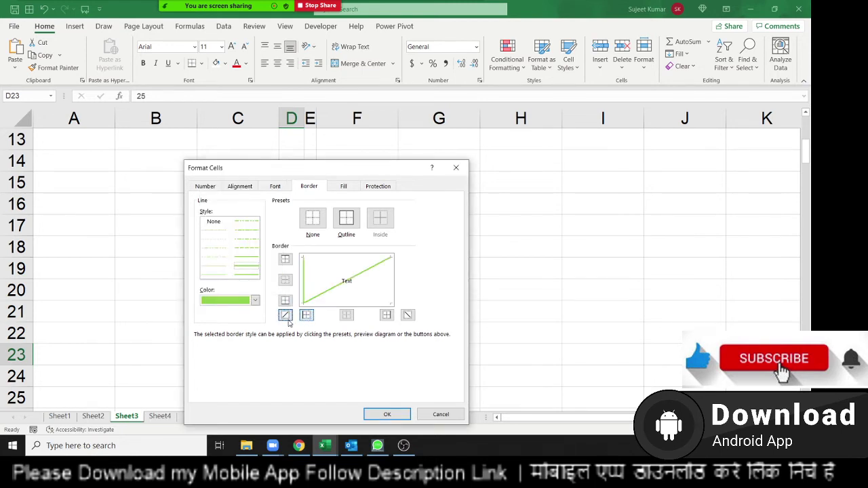
left_click(387, 414)
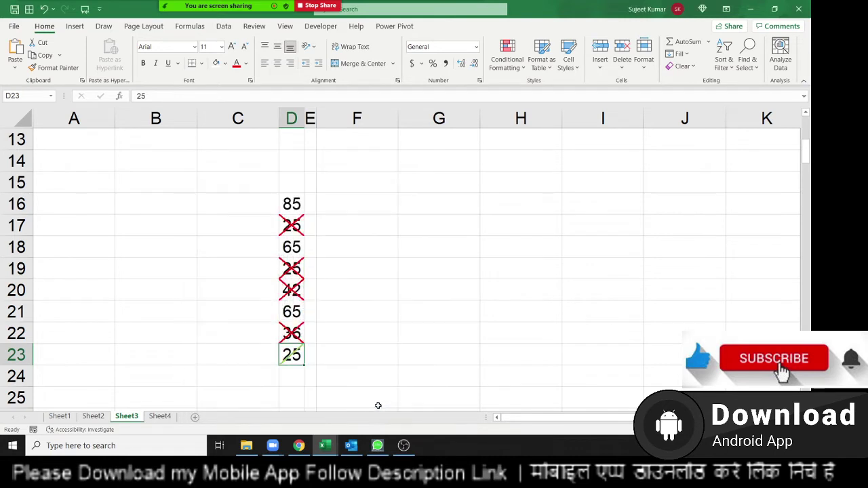
left_click(347, 353)
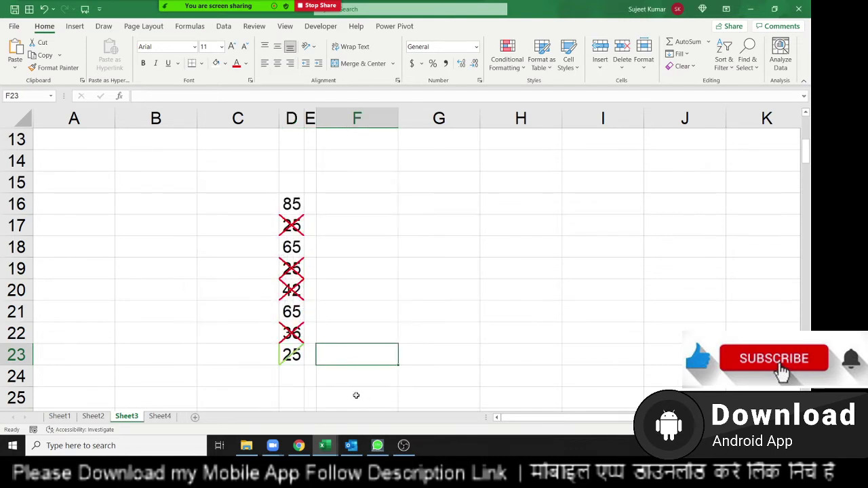
Widen column E slightly and select the scores in D16:D23.
left_click_drag(299, 358, 293, 225)
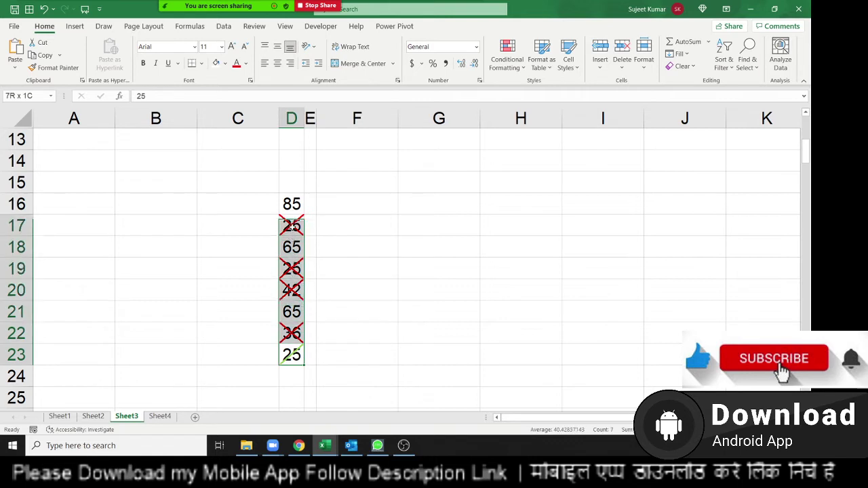
left_click(362, 205)
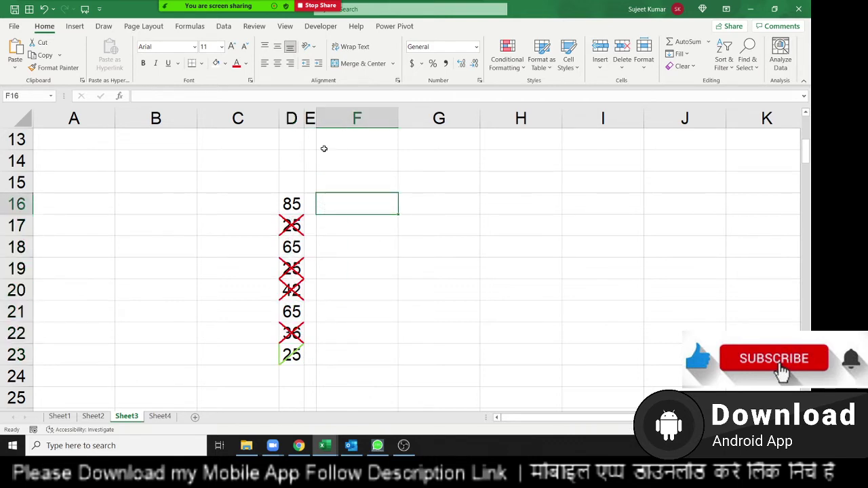
left_click_drag(319, 120, 328, 120)
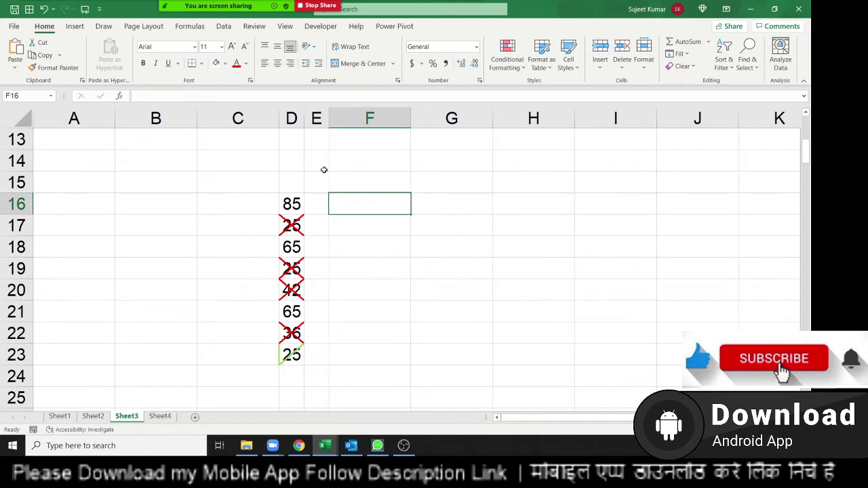
left_click_drag(294, 204, 295, 358)
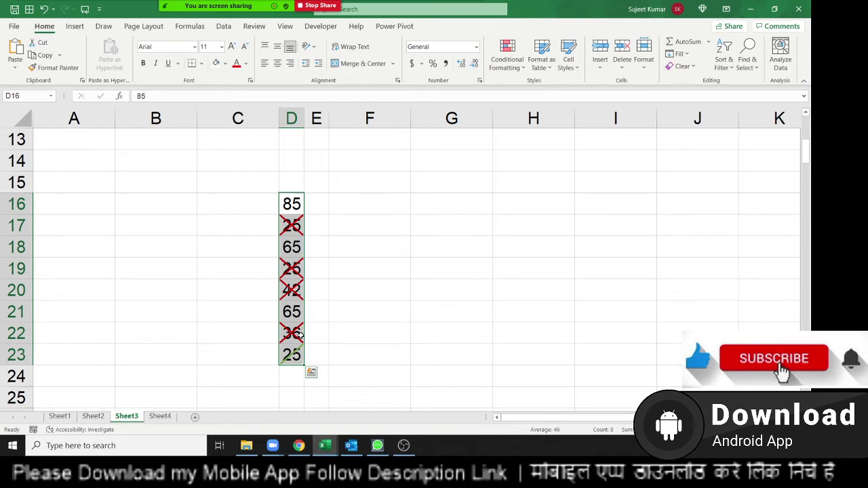
Enter P in cell E16.
key("Right")
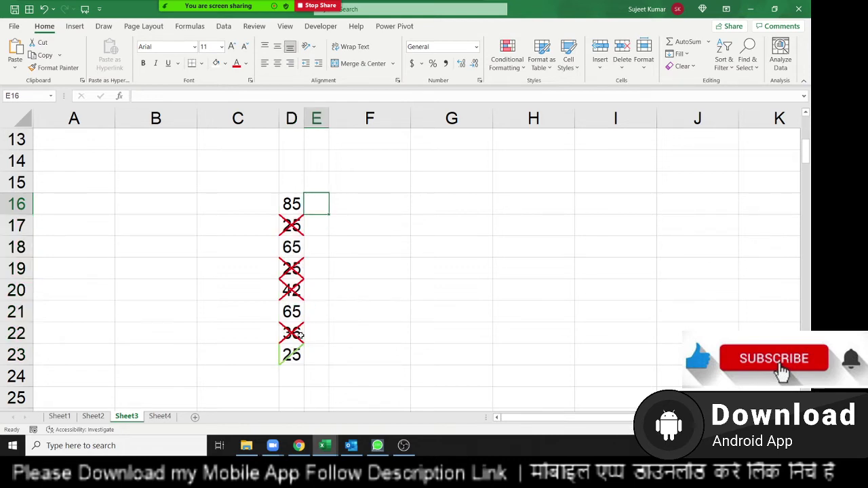
key("Left")
key("Right")
type("P")
key("Return")
key("Up")
Set E16 to the Wingdings 2 font and fill its tick mark down to E23.
left_click(195, 53)
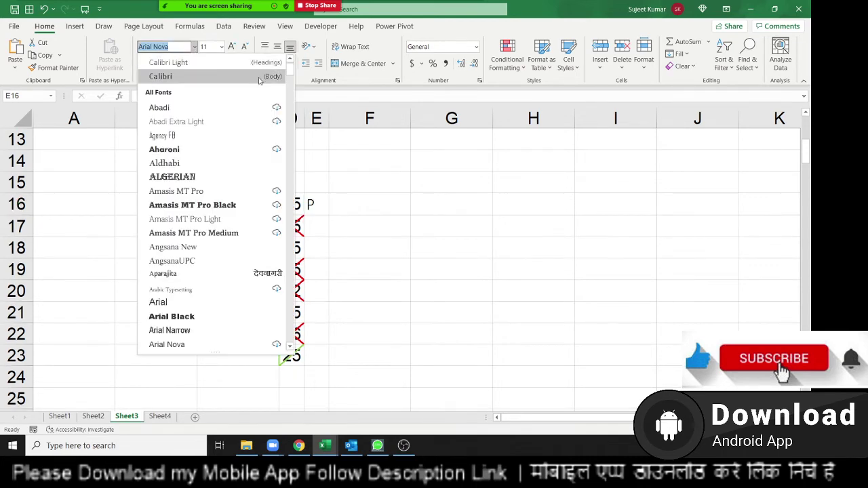
scroll(293, 173, "down", 3)
left_click_drag(293, 173, 295, 336)
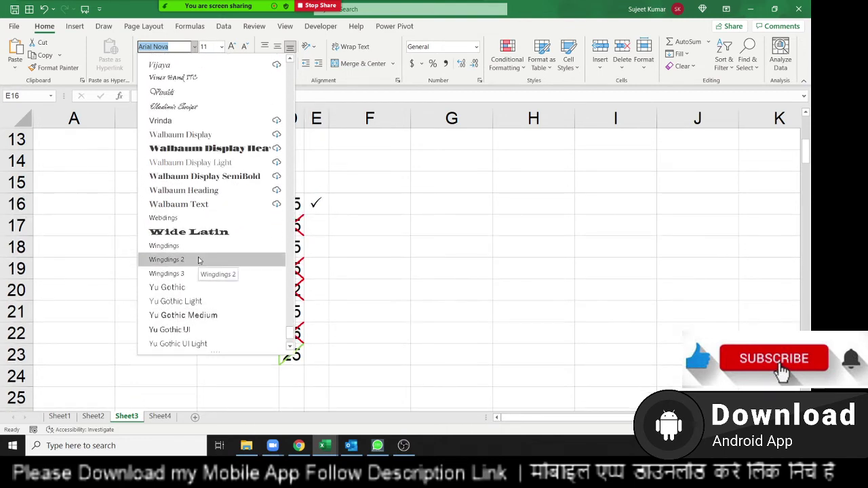
left_click(199, 260)
double_click(329, 215)
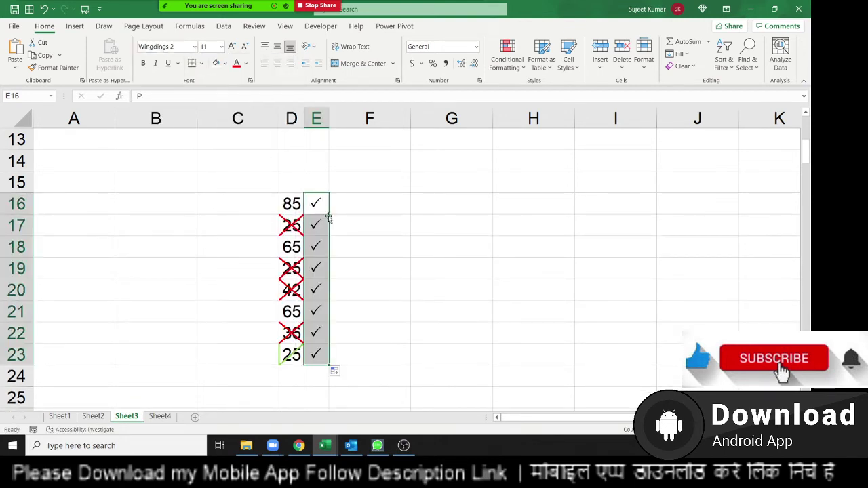
left_click(328, 209)
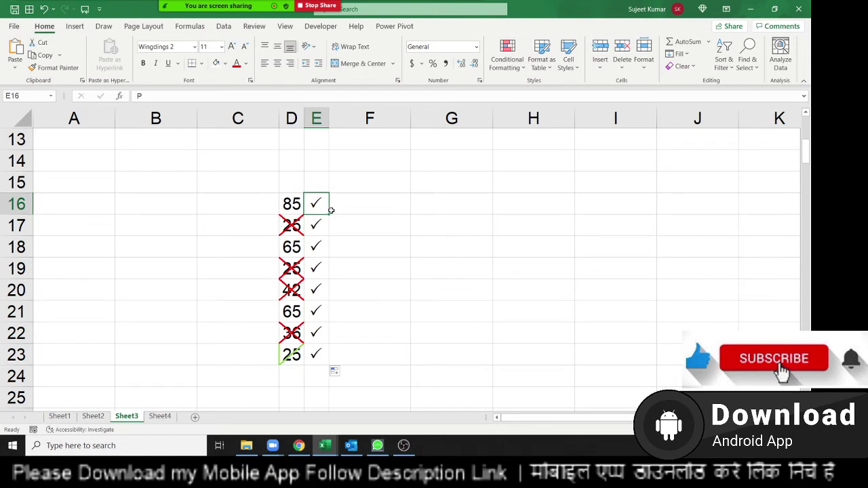
Type O in E17, E19, E20 and E22 to turn them into cross marks.
key("Down")
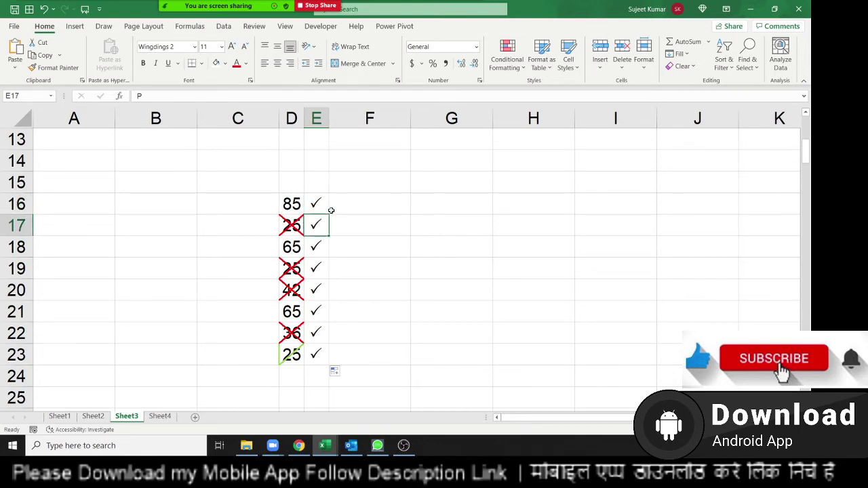
key("Up")
key("Down")
type("O")
key("Return")
key("Down")
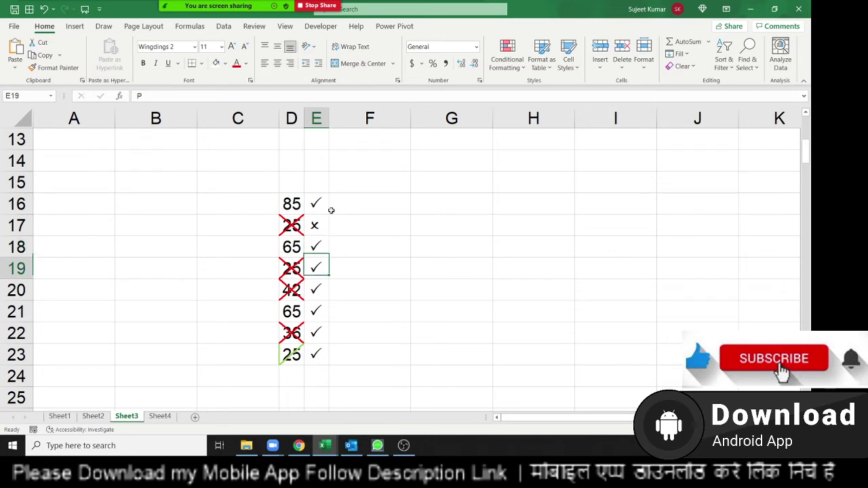
type("O")
key("Return")
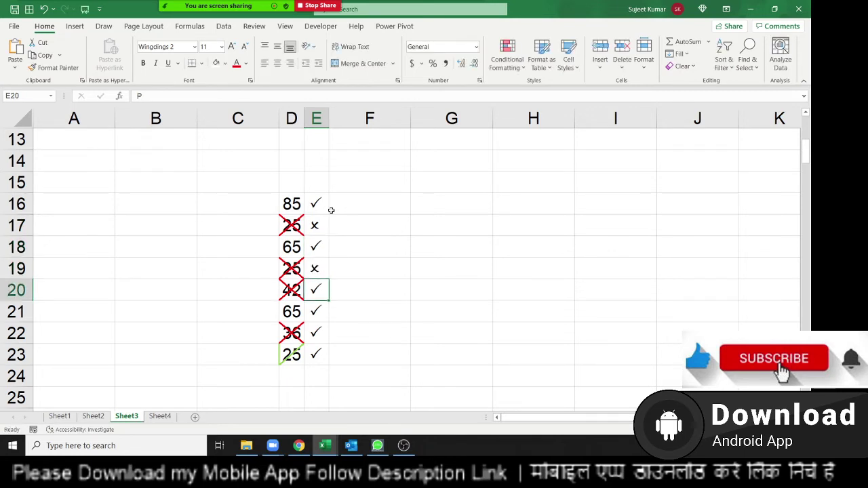
type("O")
key("Return")
key("Down")
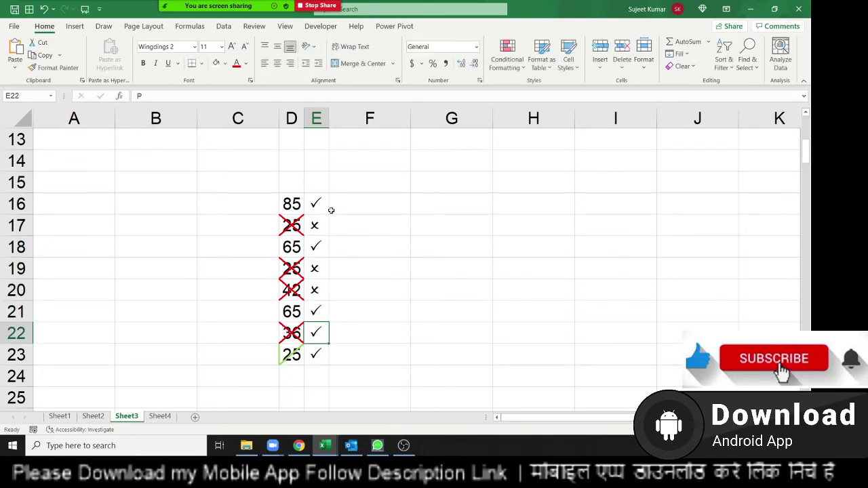
type("O")
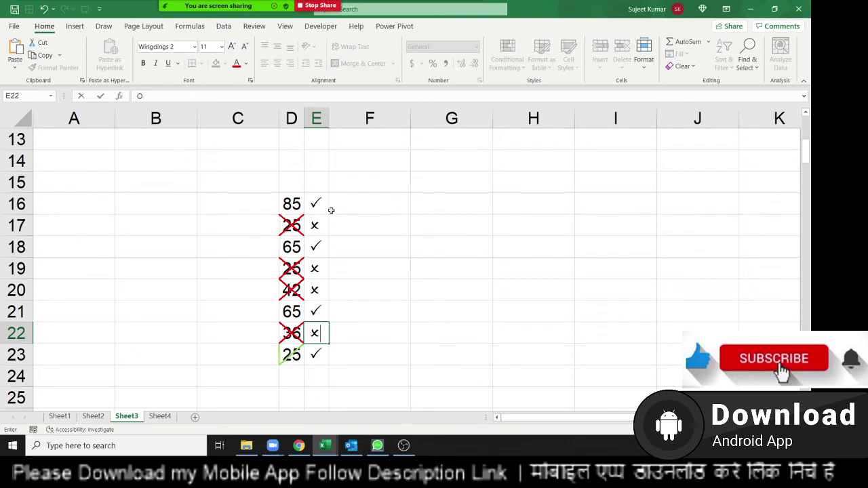
key("Return")
Inspect E17 in edit mode to check its underlying letter, leaving it unchanged.
key("Up")
key("Up")
key("Up")
key("Up")
key("Up")
key("Up")
key("Up")
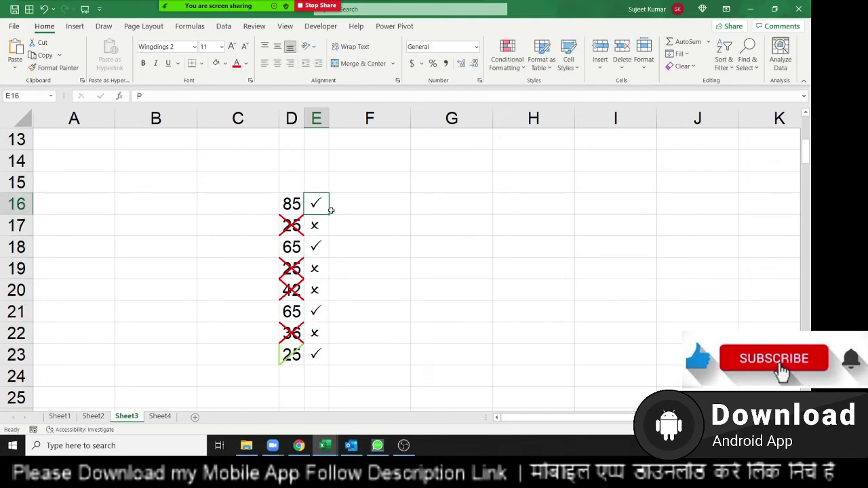
key("Down")
key("F2")
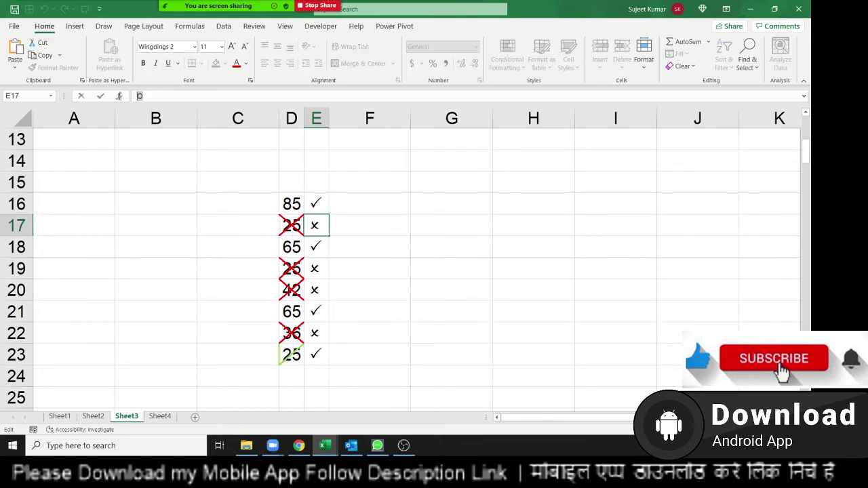
key("Escape")
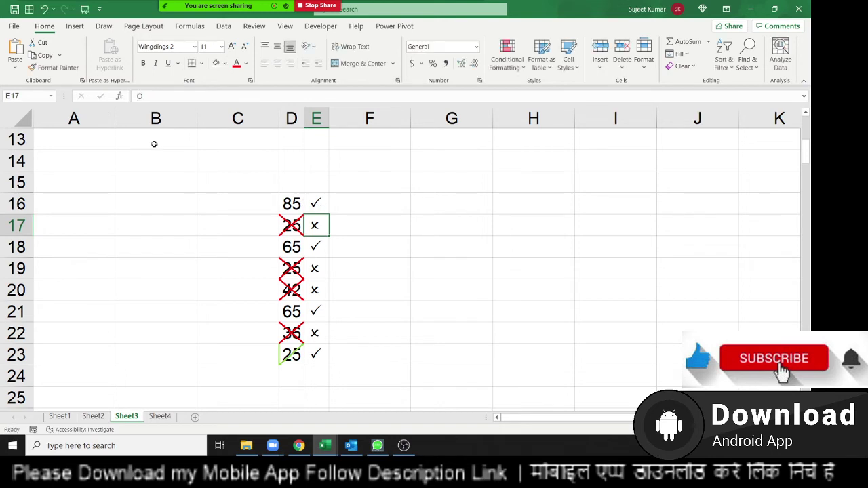
left_click(172, 49)
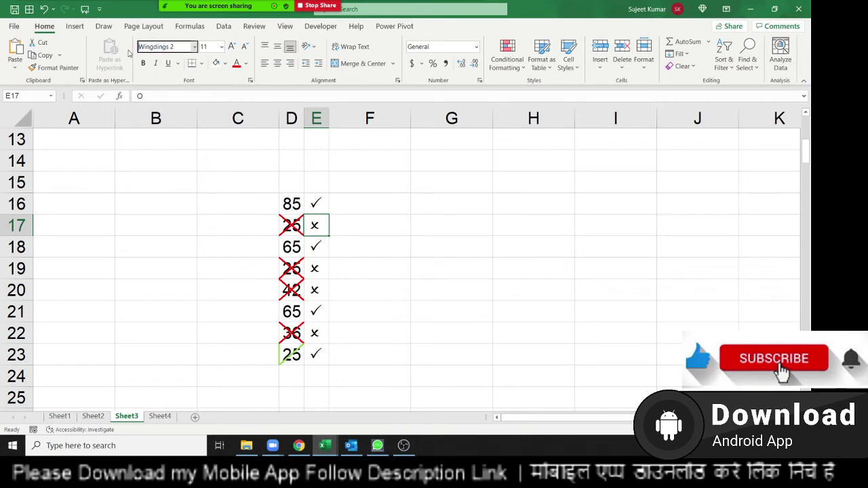
left_click(313, 203)
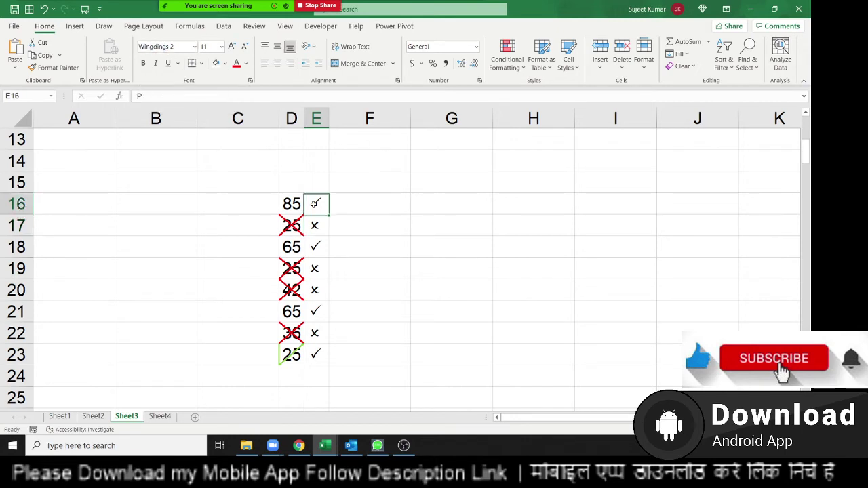
double_click(314, 203)
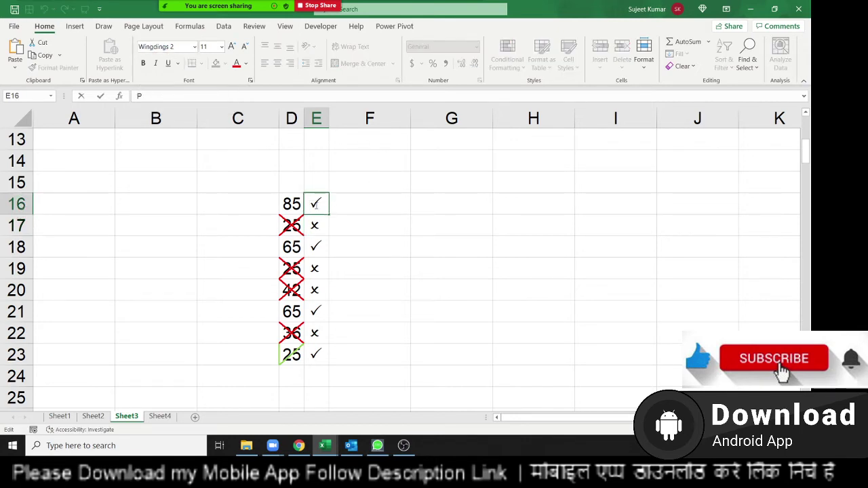
left_click(319, 225)
double_click(319, 225)
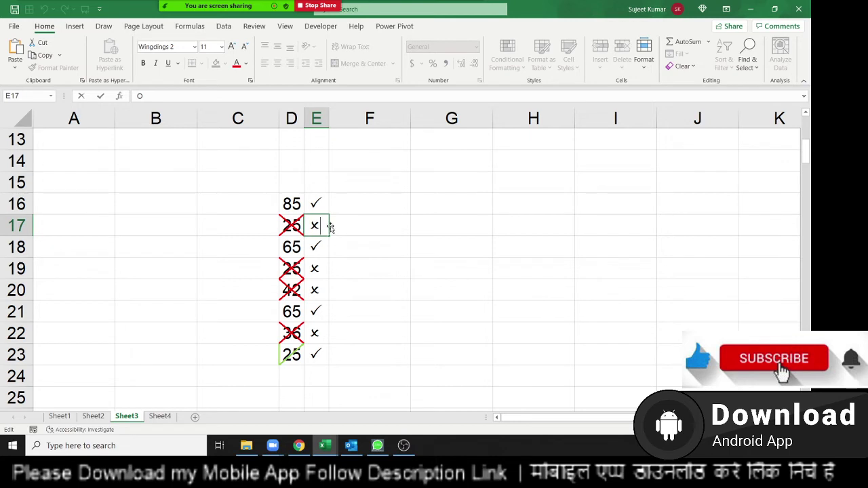
left_click(314, 248)
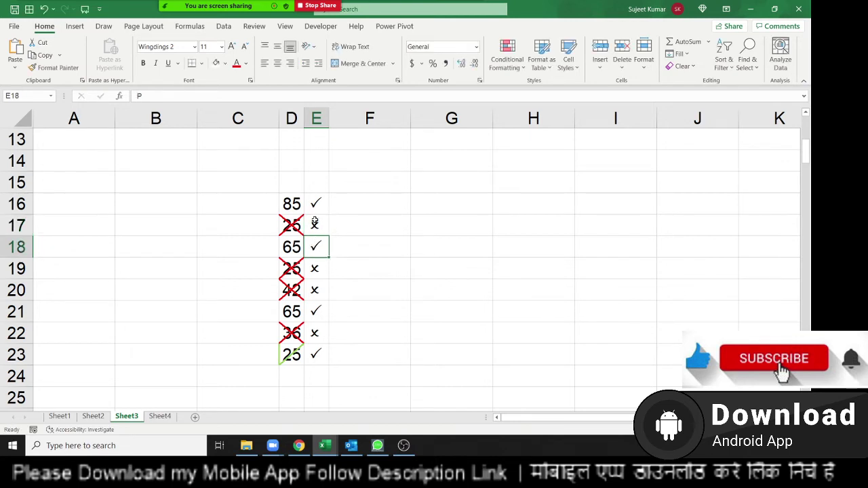
left_click_drag(315, 203, 315, 353)
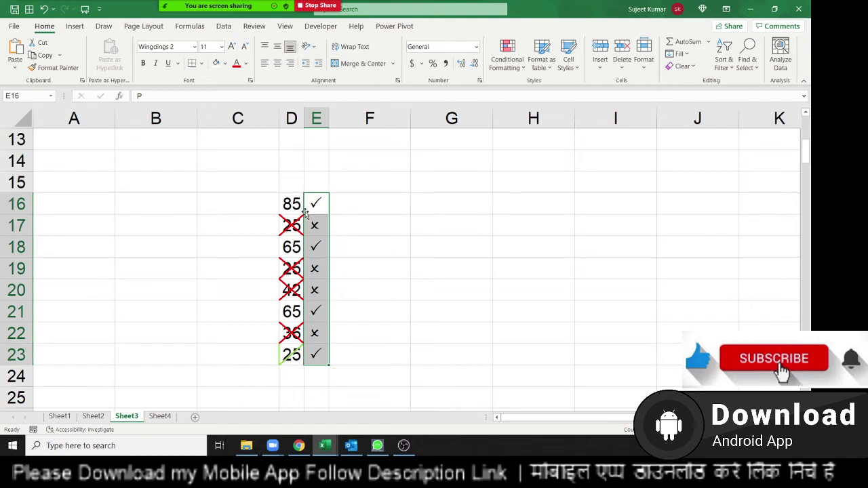
double_click(139, 96)
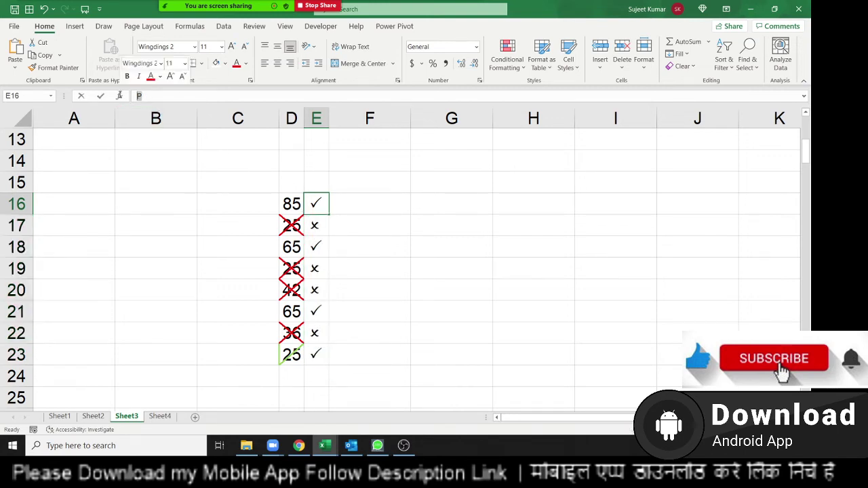
left_click(316, 225)
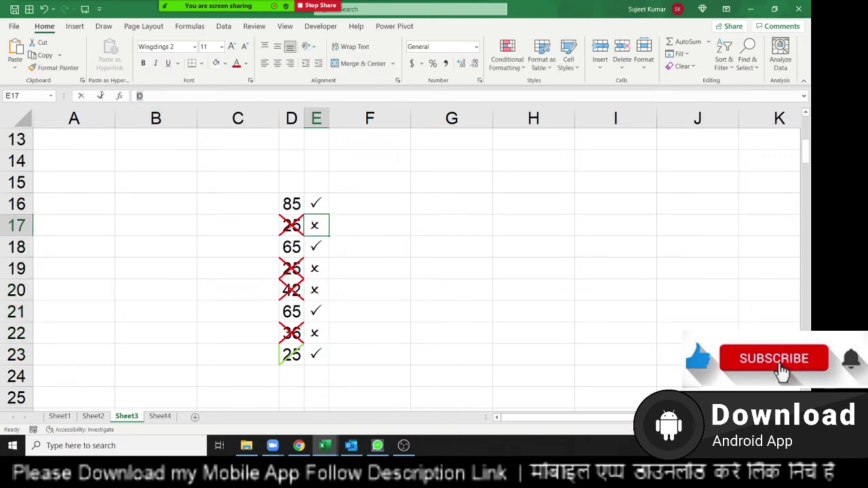
left_click(296, 207)
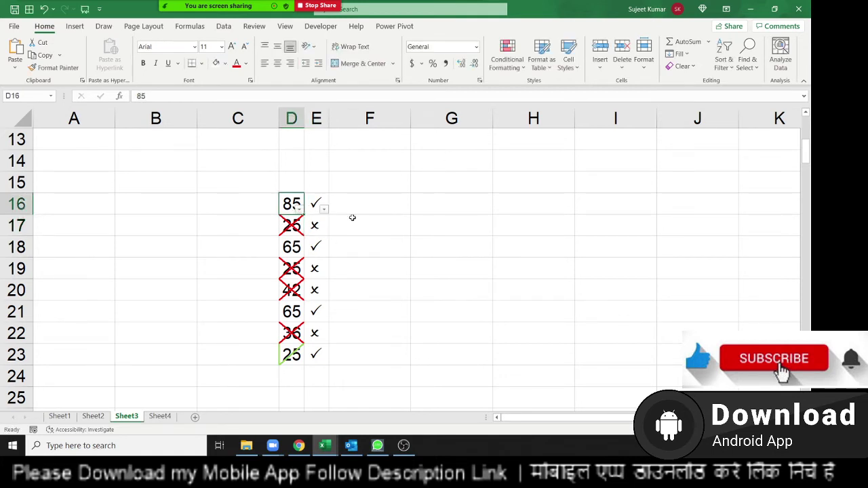
left_click(325, 210)
left_click(223, 321)
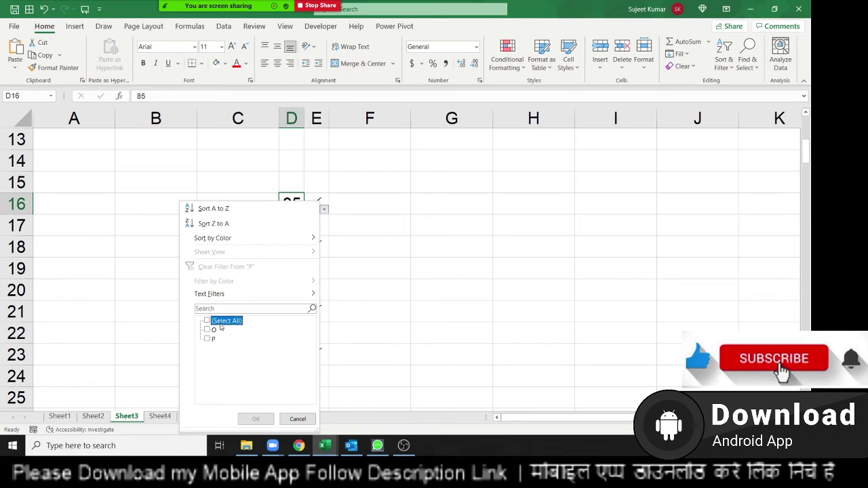
left_click(207, 337)
left_click(255, 419)
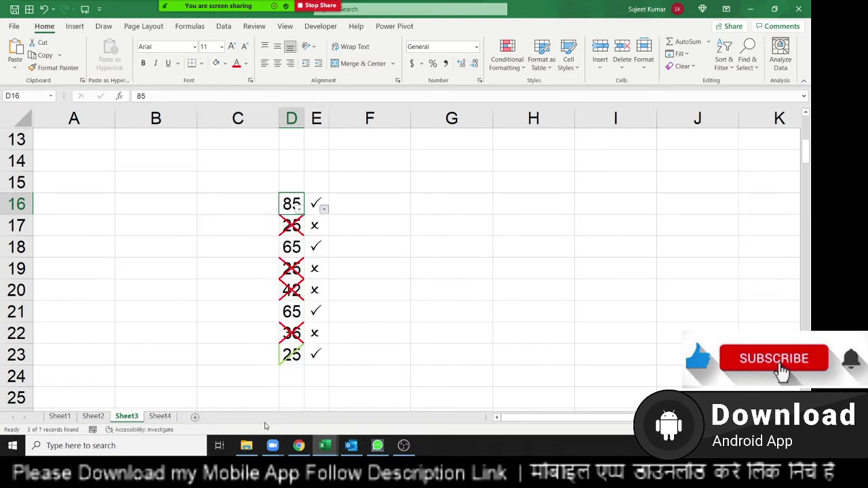
left_click(324, 210)
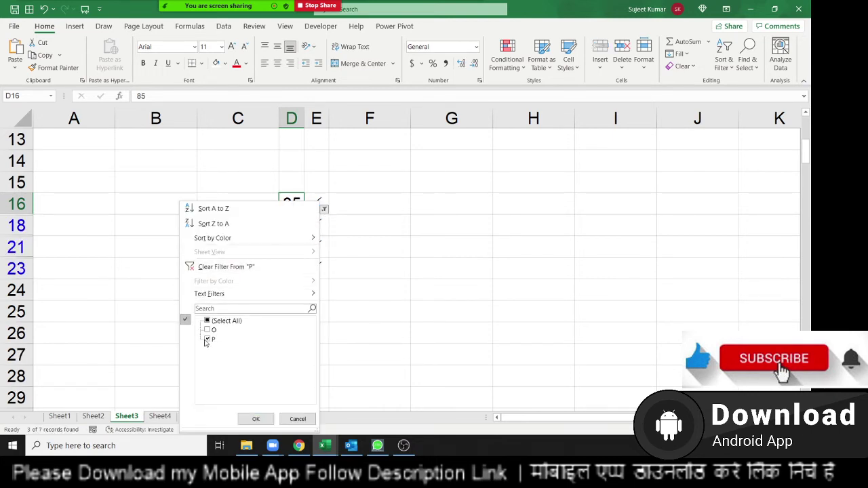
left_click(256, 419)
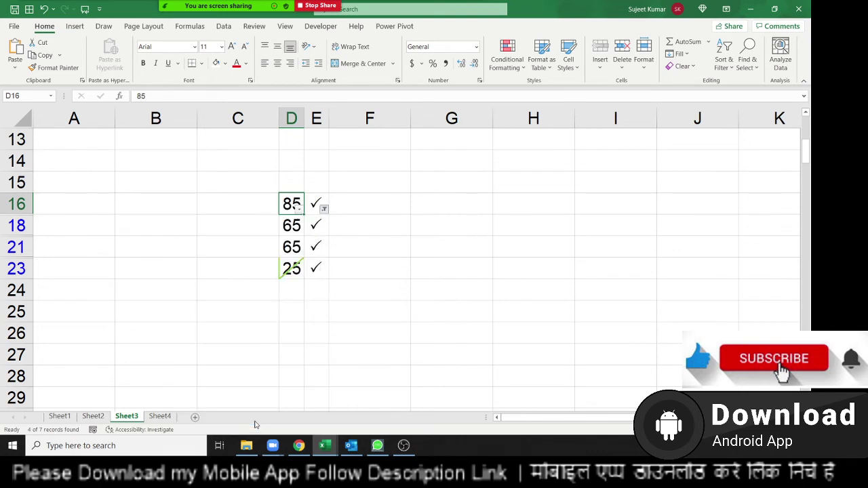
left_click(323, 210)
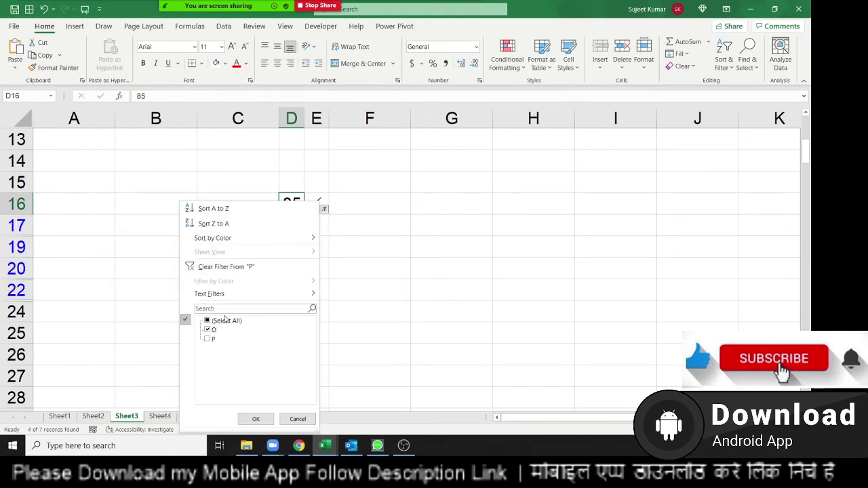
left_click(214, 266)
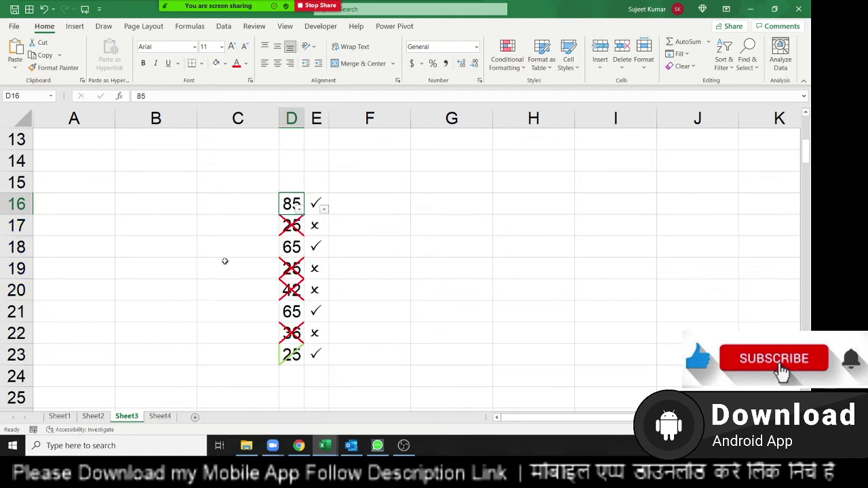
key("Right")
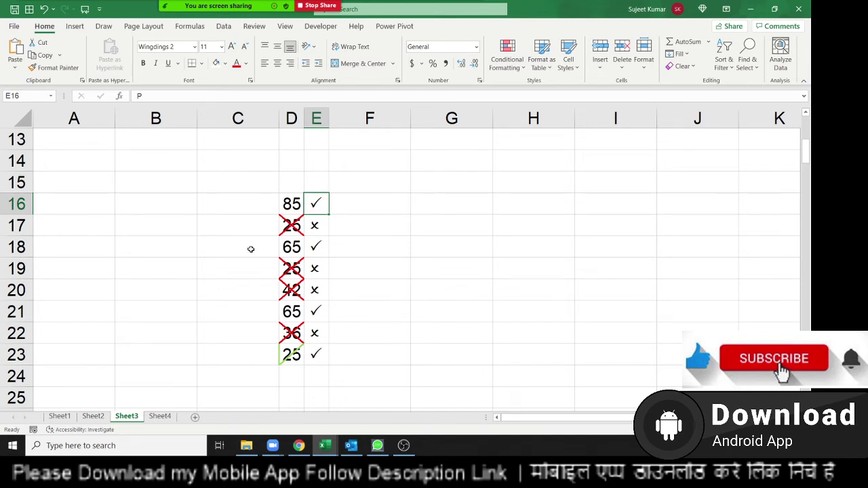
left_click_drag(250, 249, 292, 313)
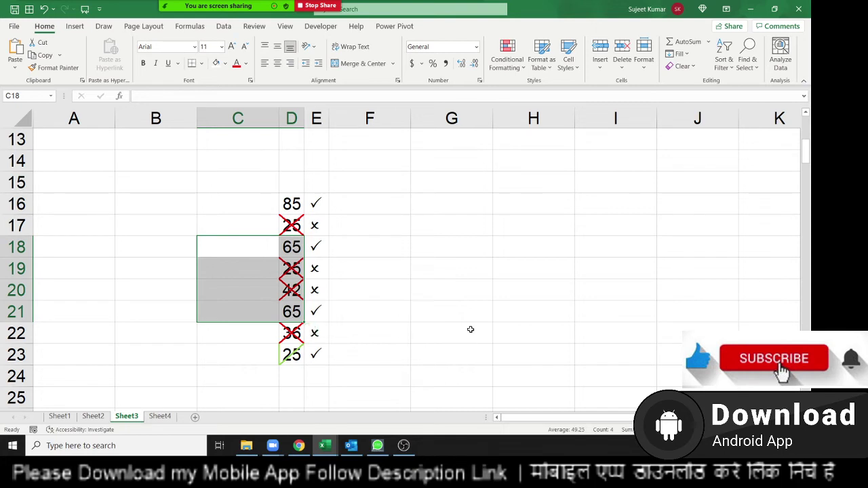
Enter J in cell G17 to show a tick mark.
left_click(453, 228)
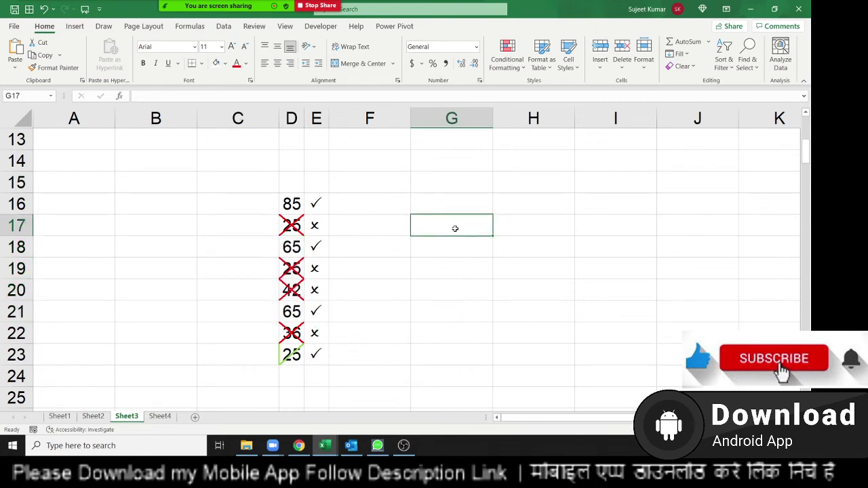
type("J")
key("Return")
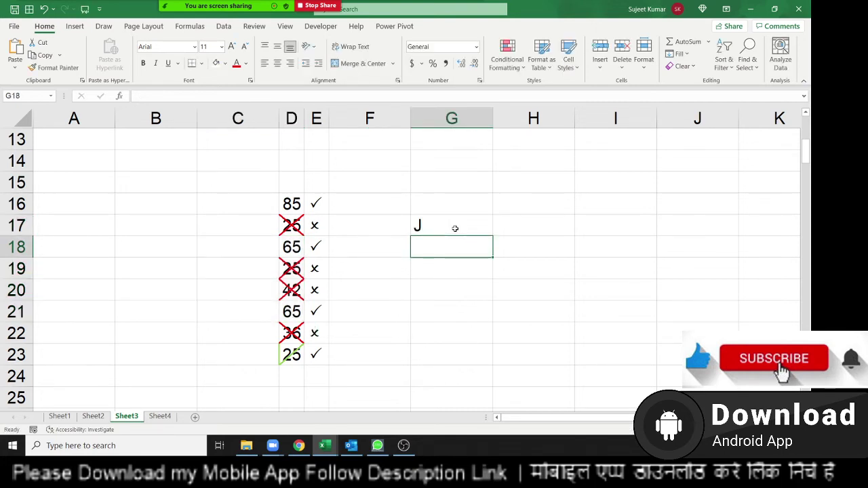
left_click(455, 228)
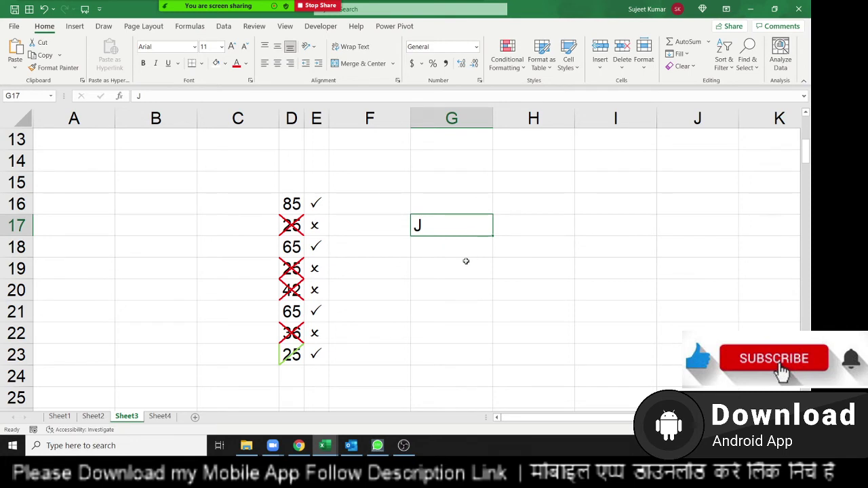
Tilt G17's text orientation to -46 degrees in Format Cells Alignment.
left_click(481, 81)
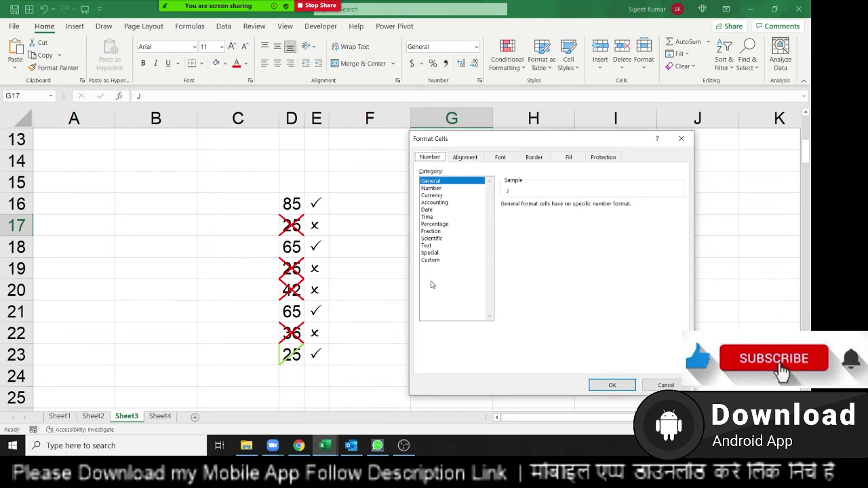
left_click(467, 157)
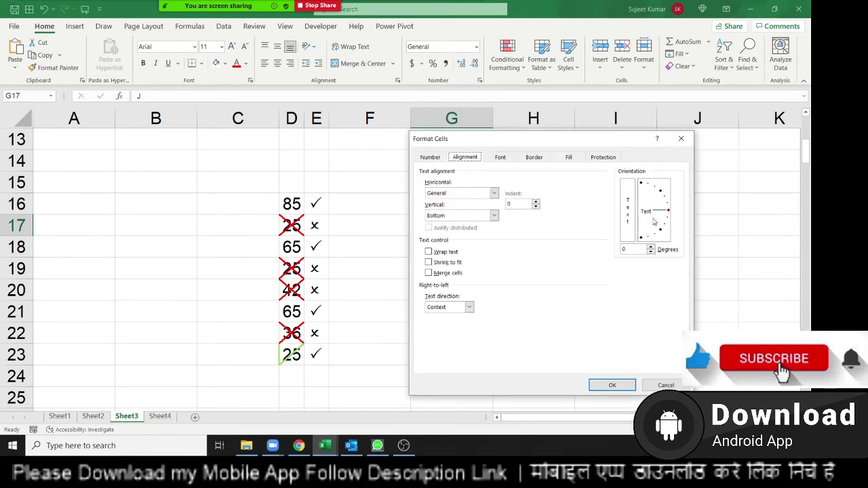
left_click(667, 216)
left_click_drag(667, 216, 663, 237)
left_click(625, 384)
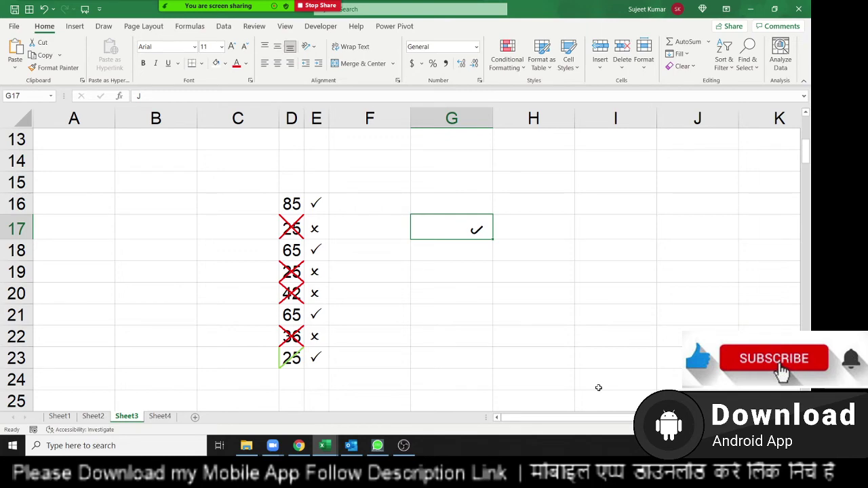
Add a new blank sheet and type the header Name in A4.
left_click(166, 417)
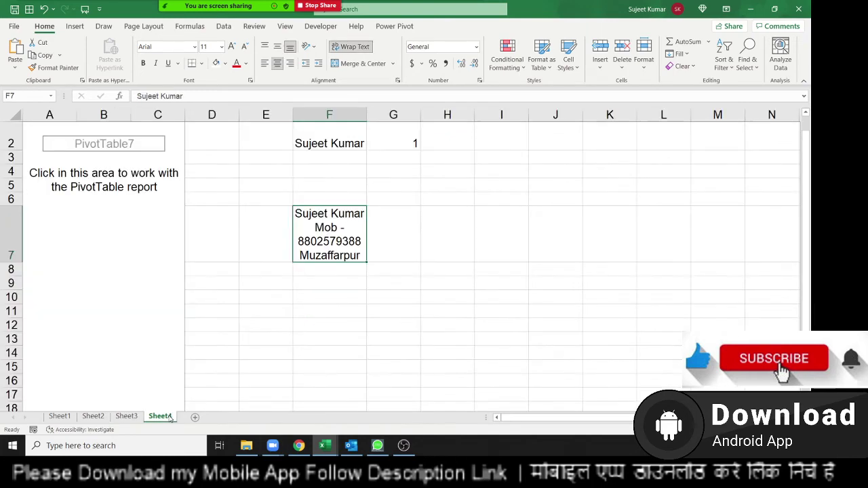
left_click(194, 417)
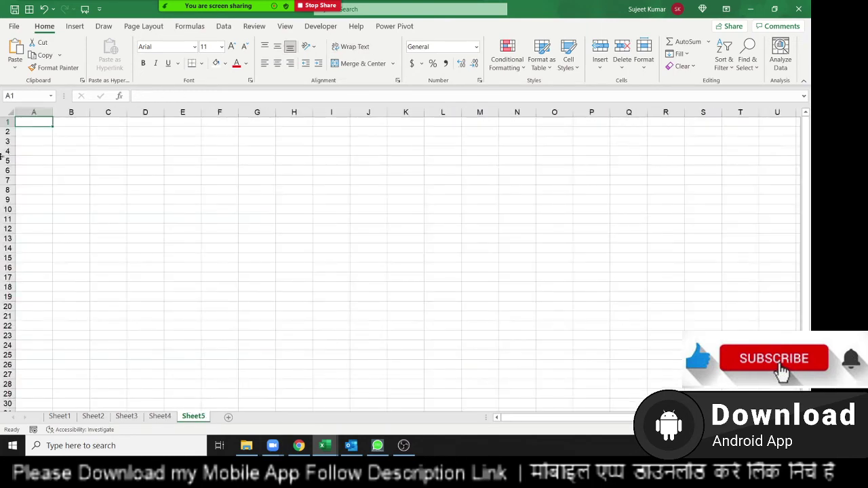
left_click(41, 150)
type("N")
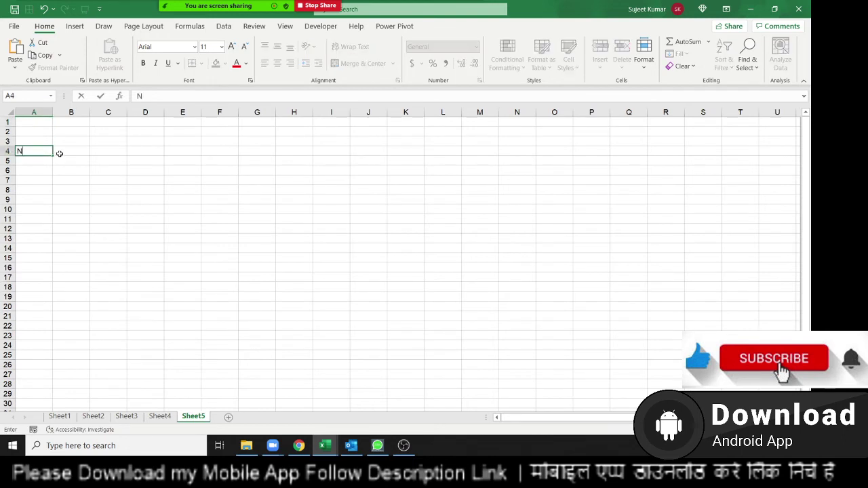
type("ame")
key("Return")
Insert today's date in B4 with Ctrl+; and start editing it.
left_click(60, 155)
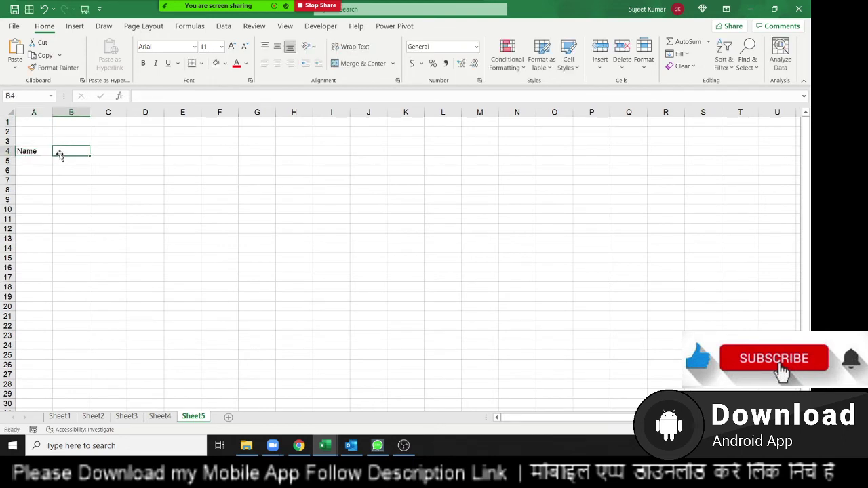
key("ctrl+semicolon")
key("Return")
left_click(60, 155)
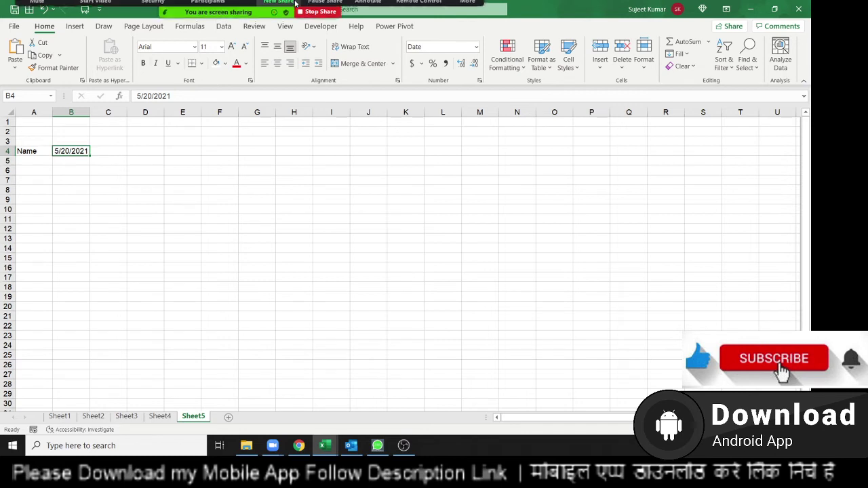
mouse_move(251, 8)
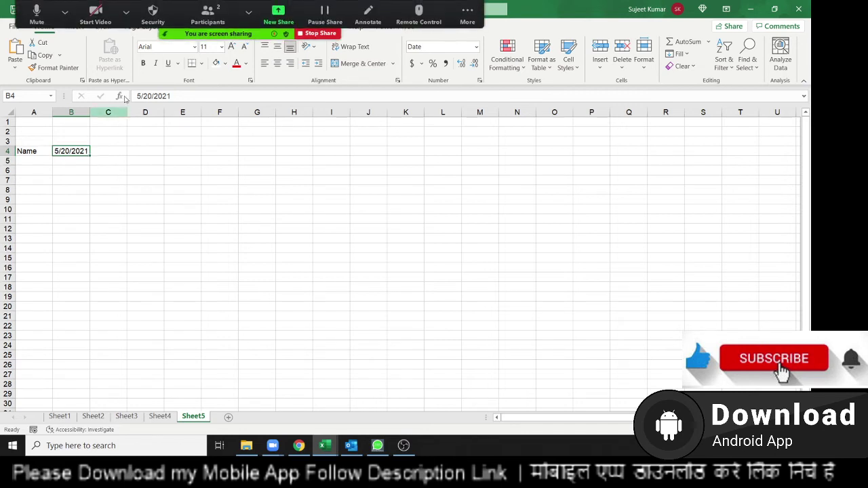
left_click(135, 96)
key("Delete")
type("1")
key("Return")
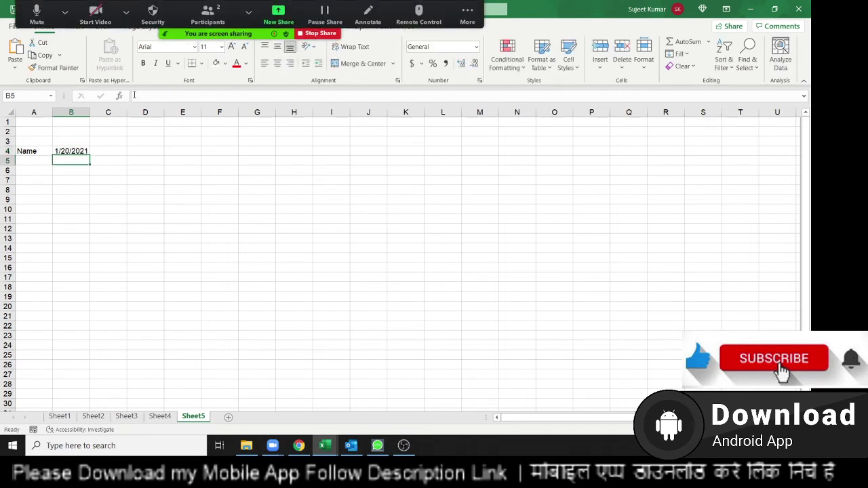
Correct B4's date to 5/1/2021.
left_click(76, 152)
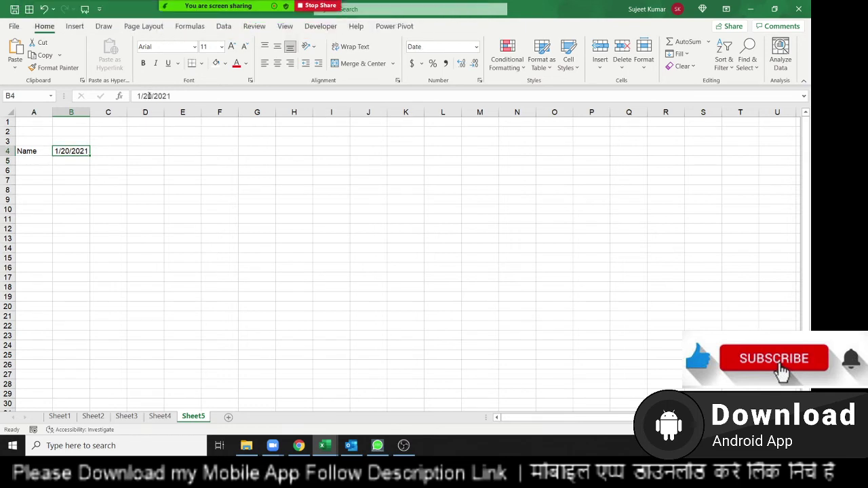
left_click_drag(137, 96, 140, 96)
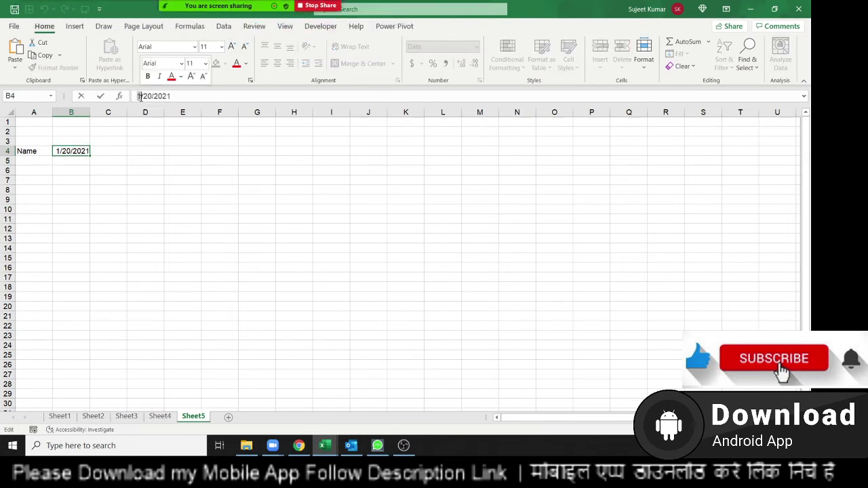
type("5")
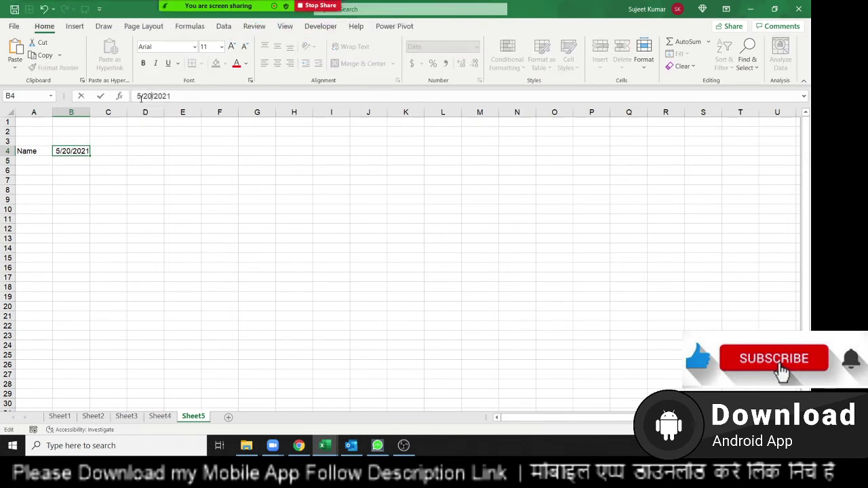
key("shift+Left")
key("shift+Left")
type("1")
key("Return")
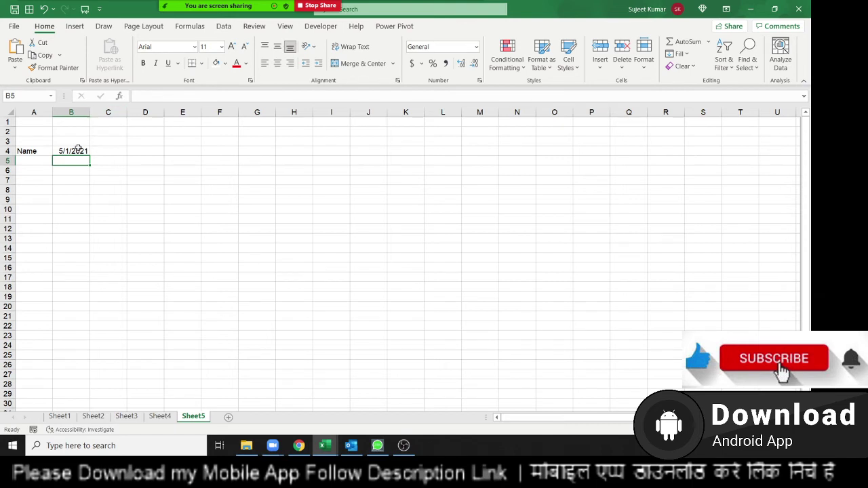
Fill daily dates across row 4 and delete everything from 6/1/2021 onward.
left_click(79, 152)
left_click_drag(89, 155, 811, 202)
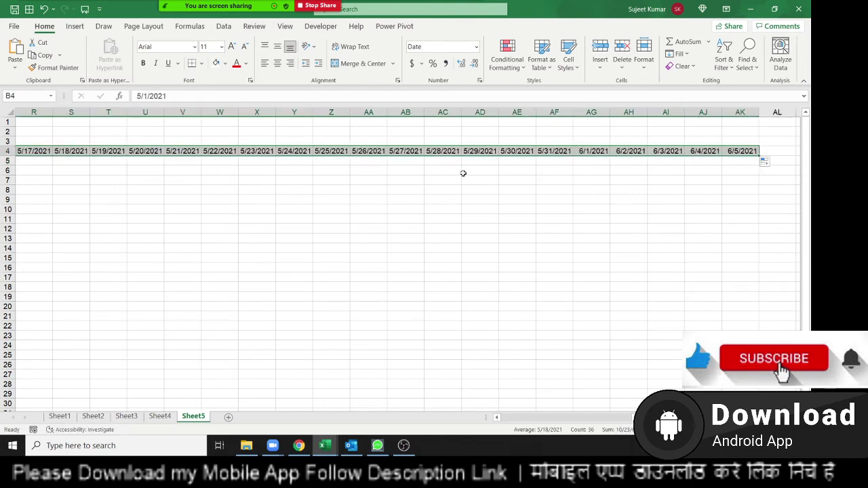
left_click(603, 150)
key("ctrl+shift+Right")
key("Delete")
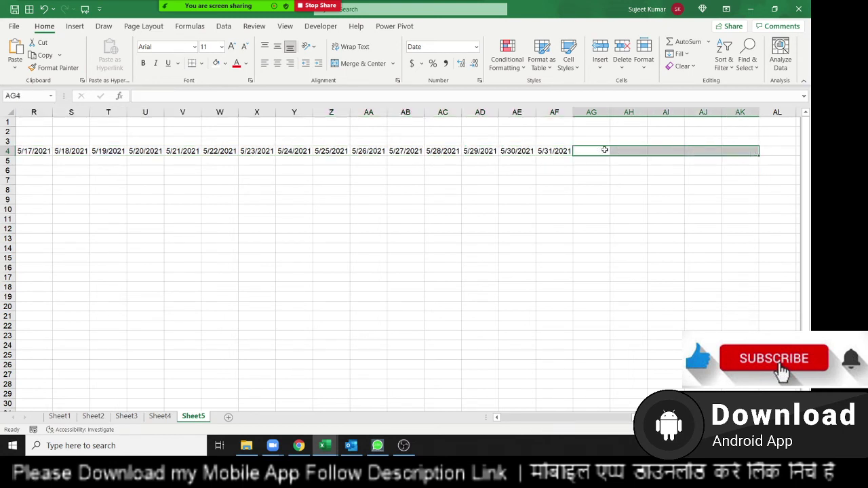
key("Left")
key("ctrl+Left")
key("Down")
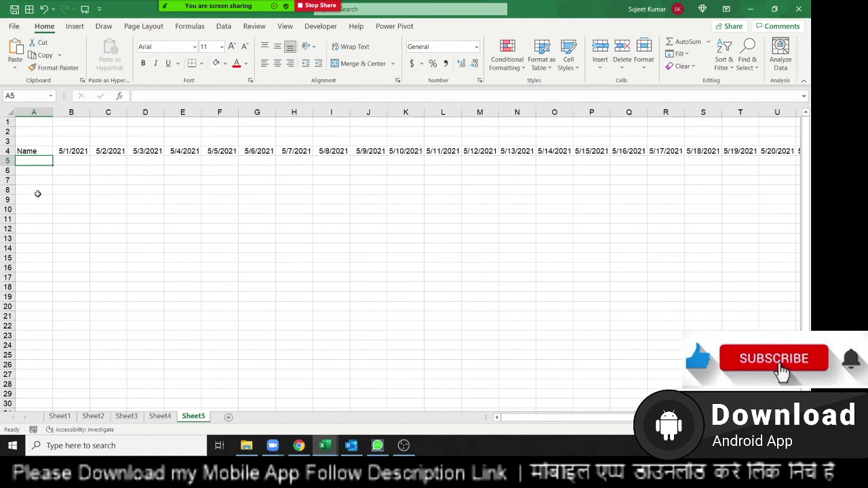
Enter Puja in A5, fixing the typo Puna, and AutoFill the names down to A21.
type("Puna")
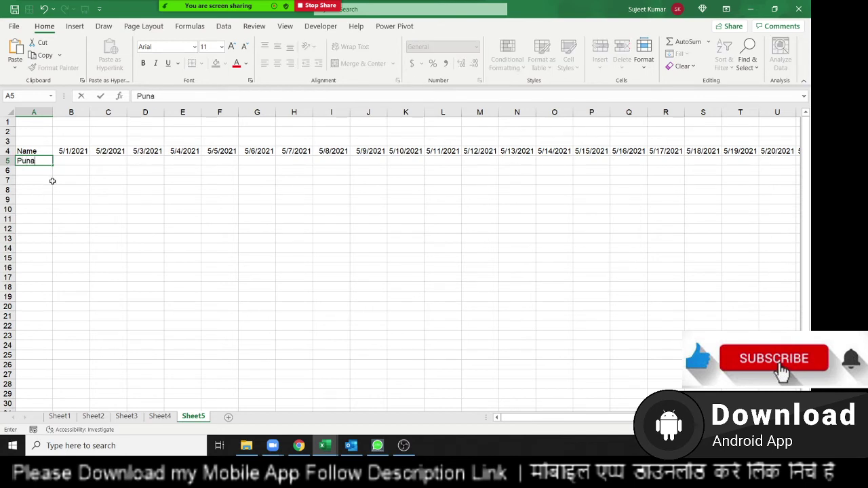
left_click(45, 190)
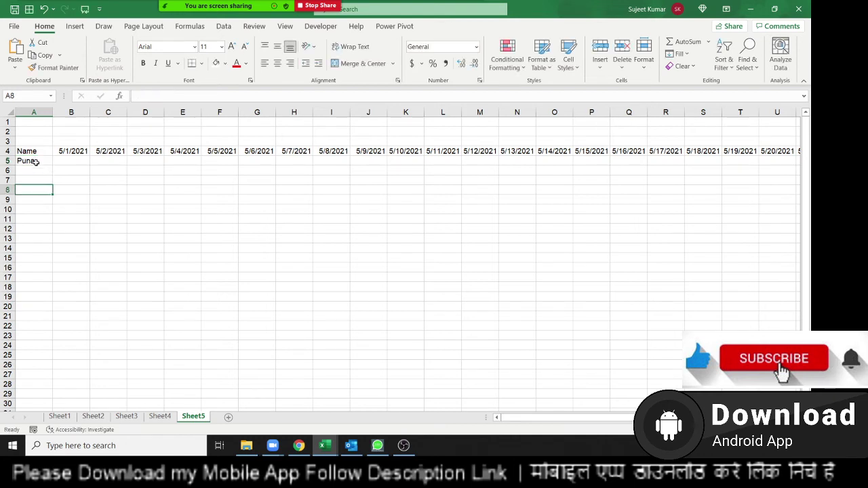
left_click(36, 160)
type("Puja")
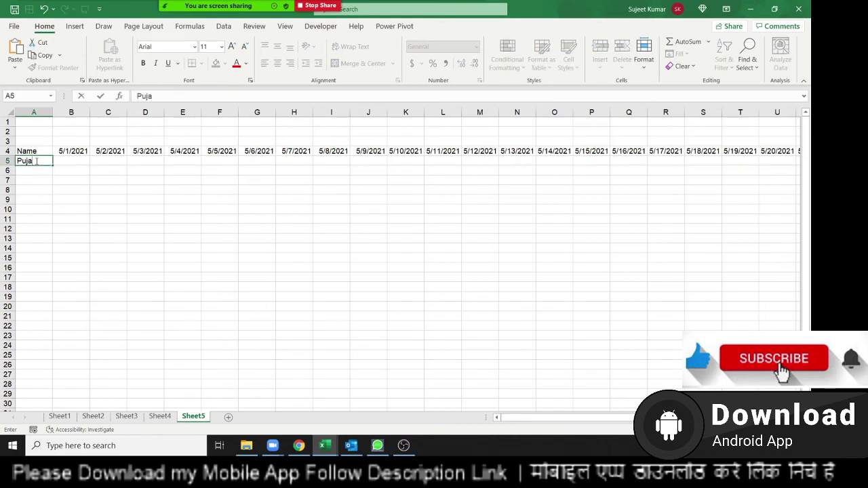
left_click(44, 168)
left_click(34, 161)
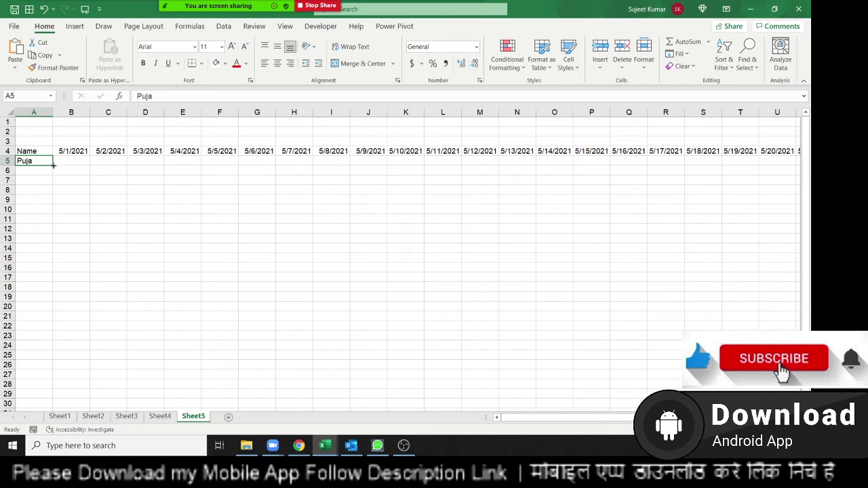
left_click_drag(53, 166, 56, 318)
left_click(70, 166)
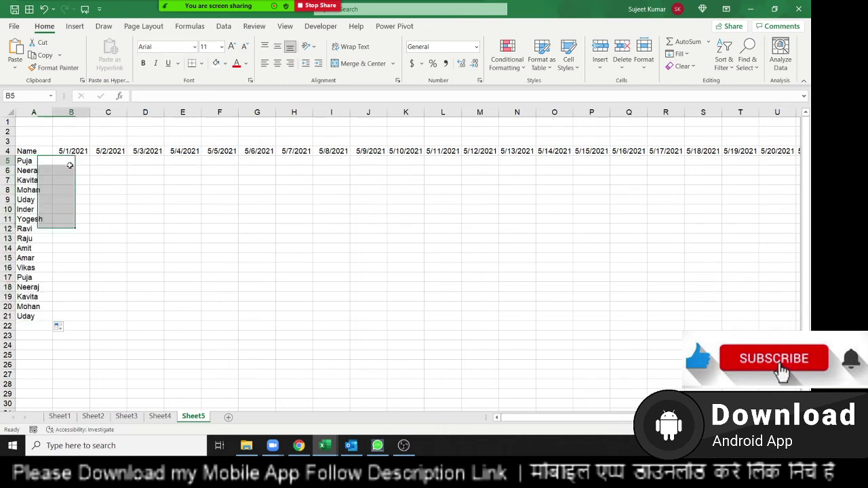
Fill P into every attendance cell B5:AF21 at once with Ctrl+Enter.
key("Up")
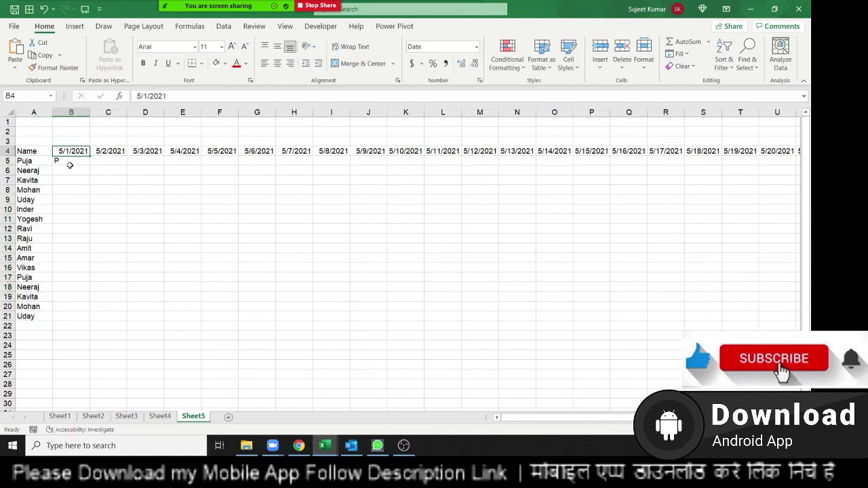
key("ctrl+Right")
key("Down")
key("ctrl+shift+Left")
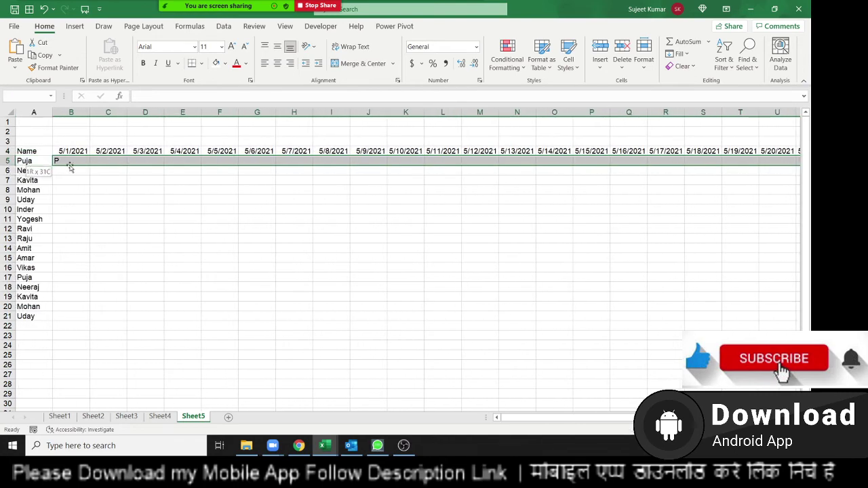
key("shift+Down")
key("shift+Down")
key("shift+Down")
key("shift+Down")
key("shift+Down")
key("shift+Down")
key("shift+Down")
key("shift+Down")
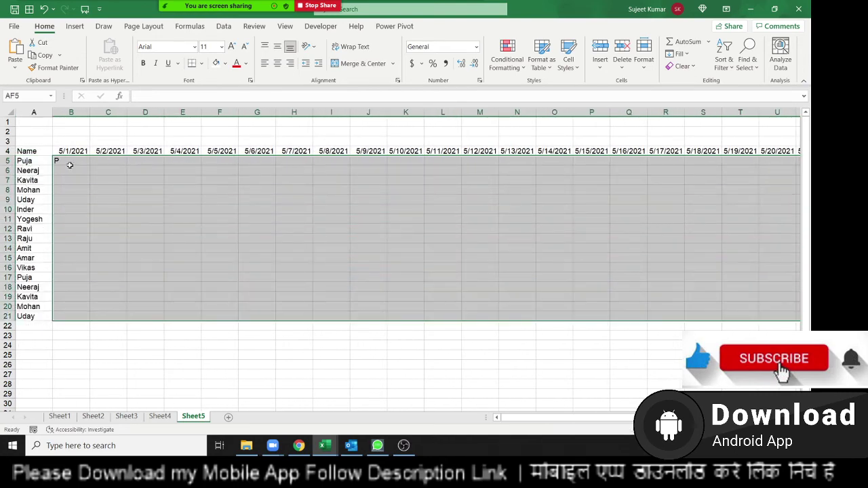
key("ctrl+Return")
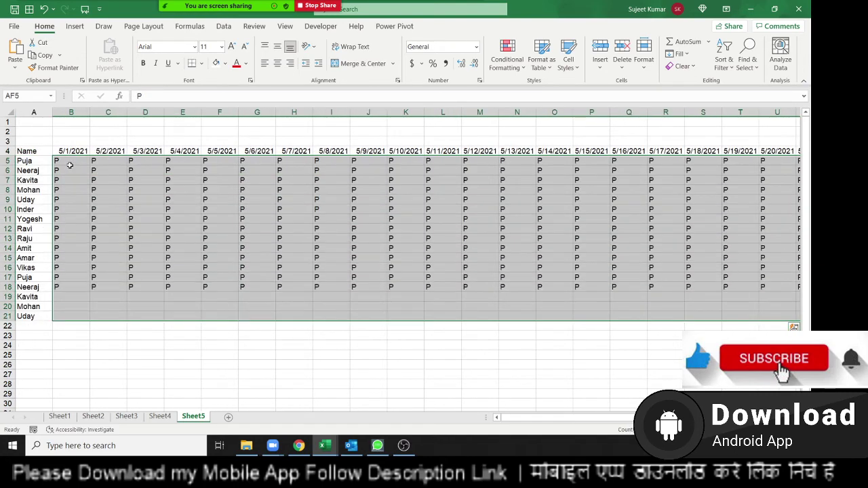
Apply All Borders to the table A4:AF21 and open the print preview.
key("Home")
key("Up")
key("ctrl+shift+Right")
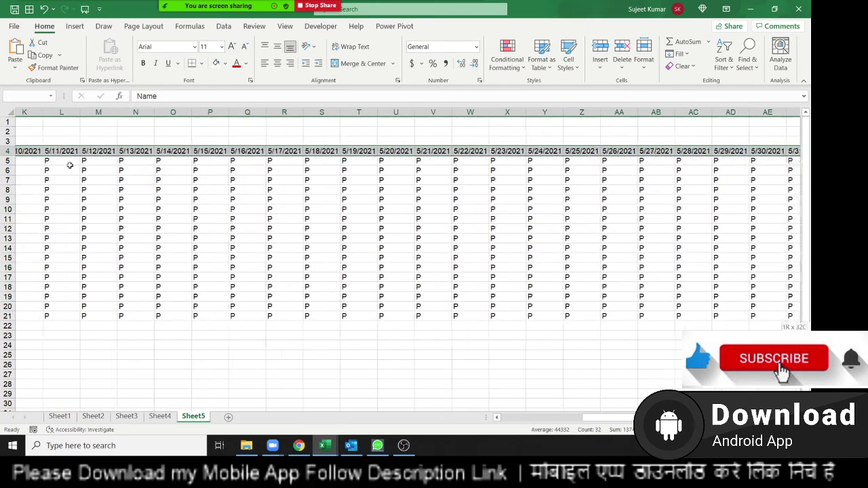
key("ctrl+shift+Down")
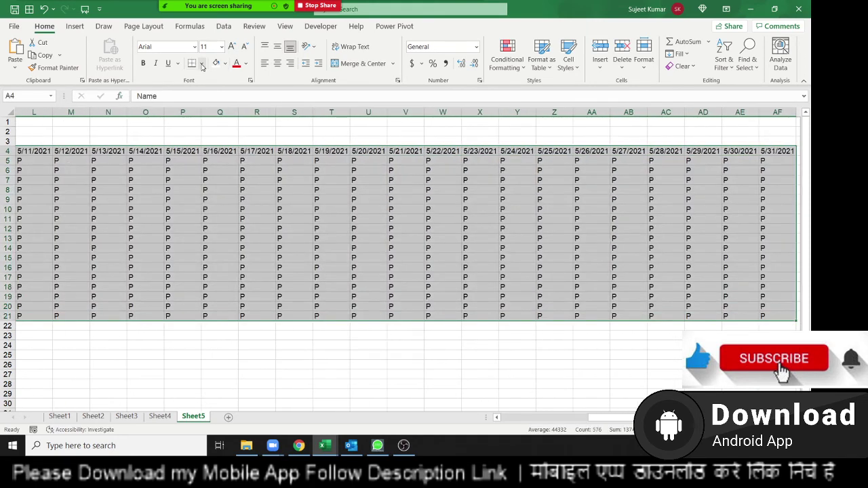
left_click(201, 64)
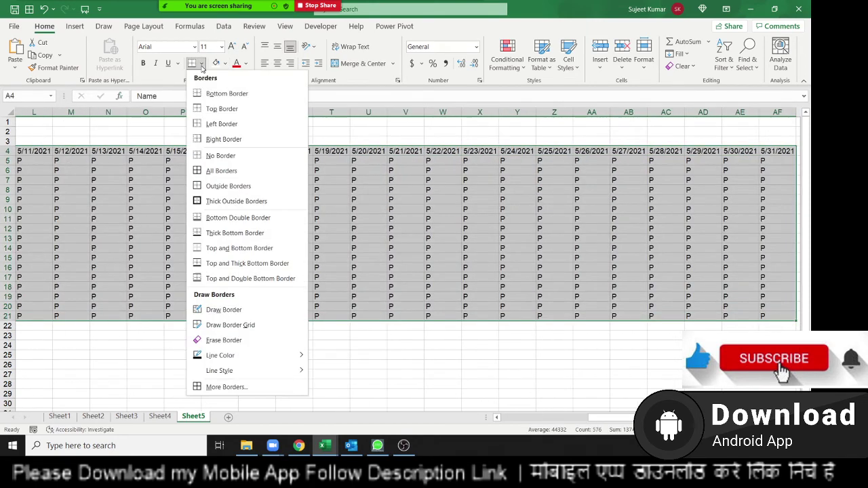
left_click(221, 171)
left_click(120, 199)
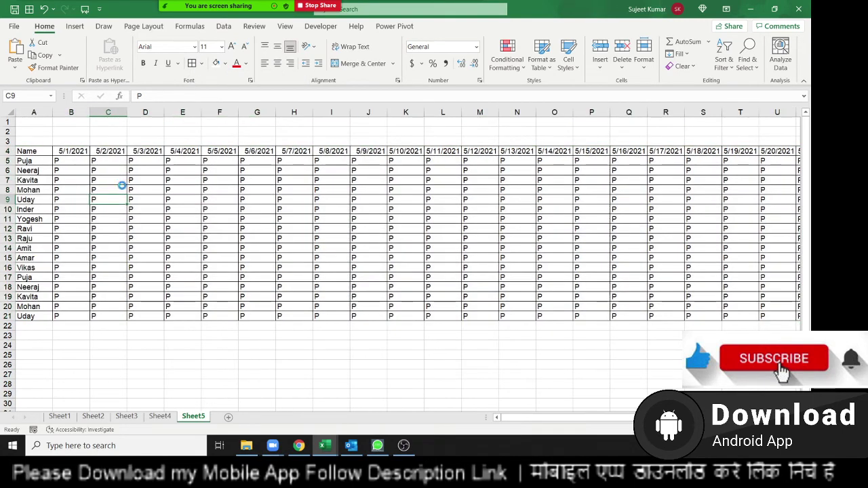
key("ctrl+p")
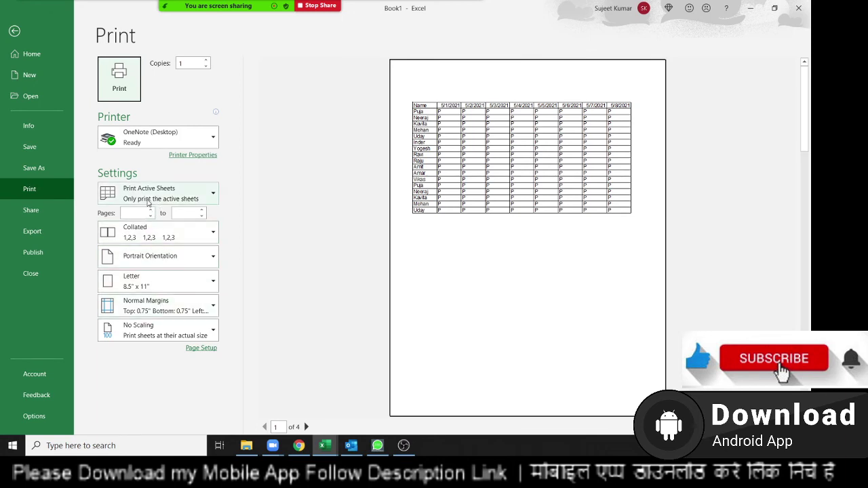
Set the printout to landscape orientation with narrow margins.
left_click(152, 263)
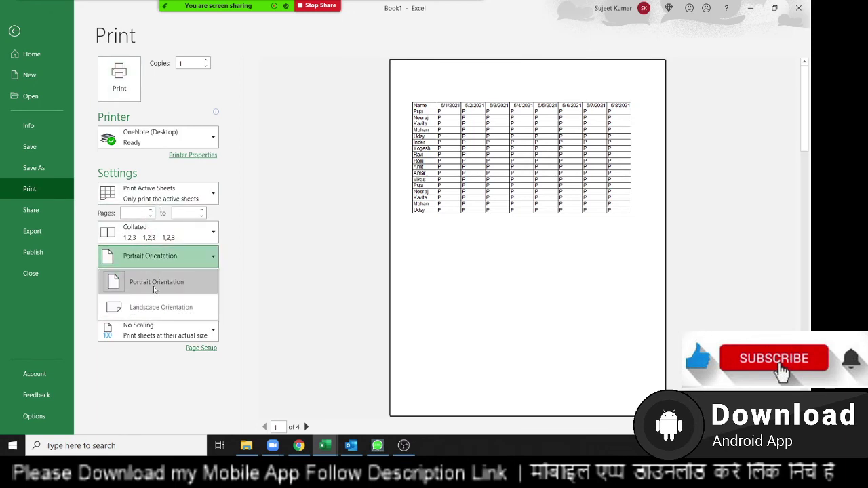
left_click(156, 306)
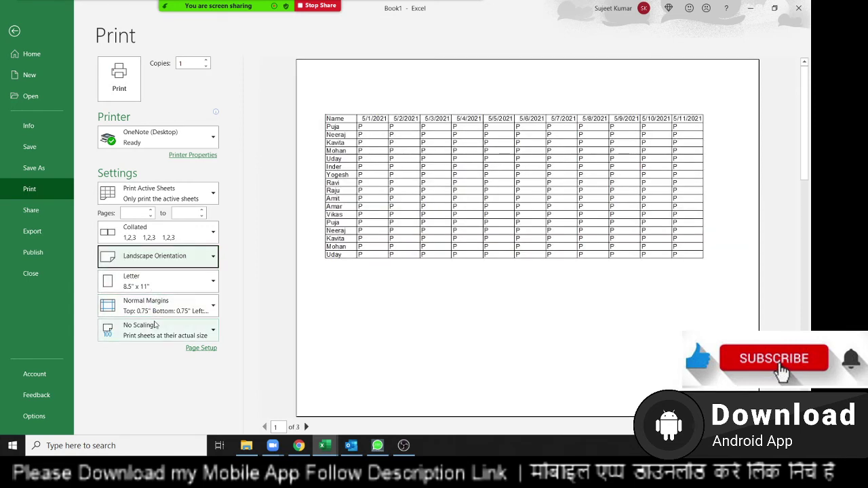
left_click(154, 306)
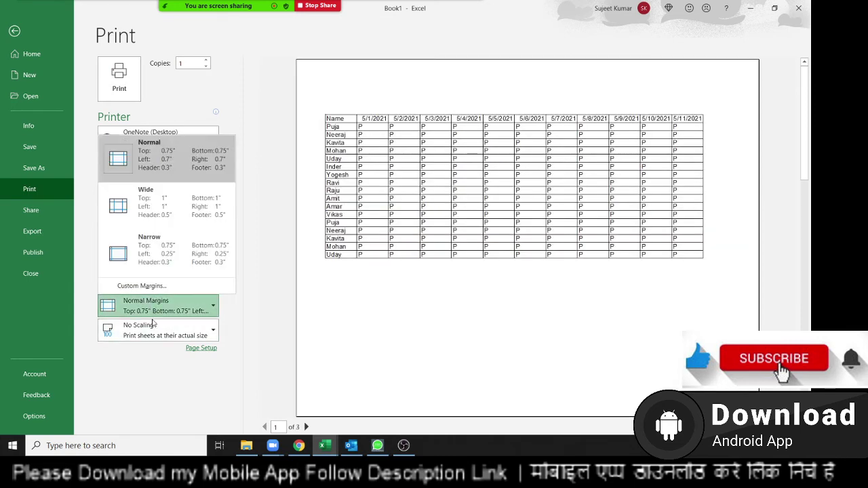
left_click(145, 261)
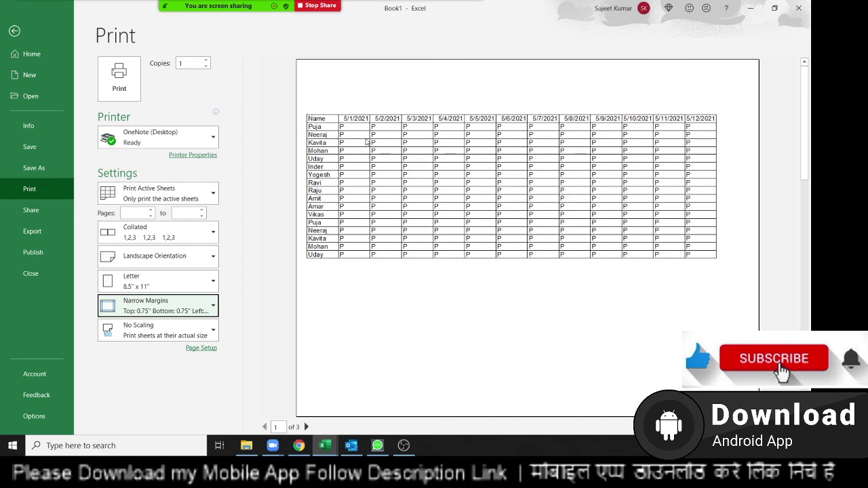
Choose the HP LaserJet Professional P1106 printer, then return to the worksheet.
left_click(182, 139)
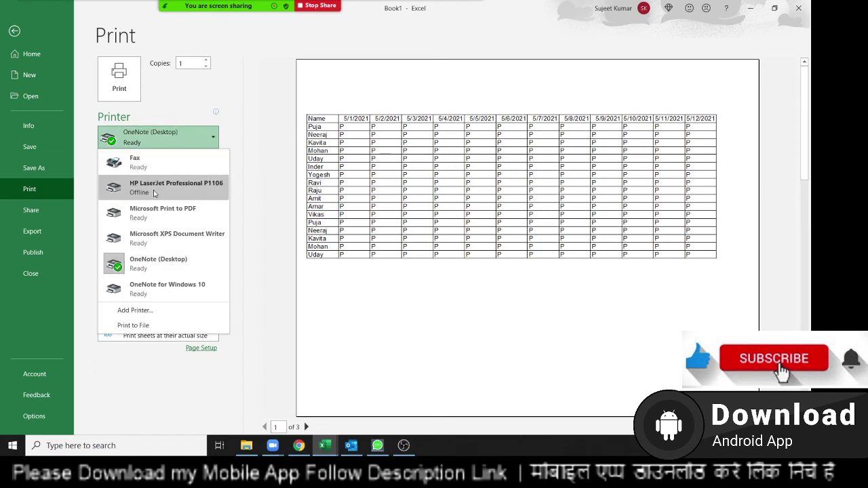
left_click(153, 190)
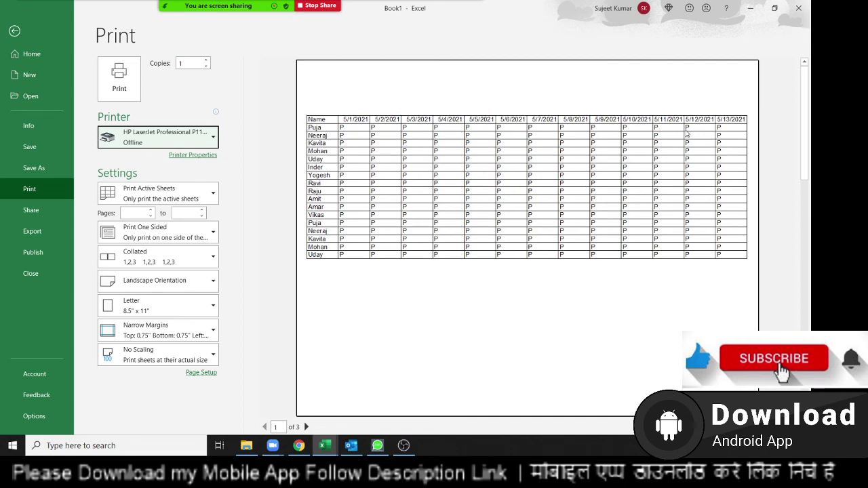
key("Escape")
left_click(24, 149)
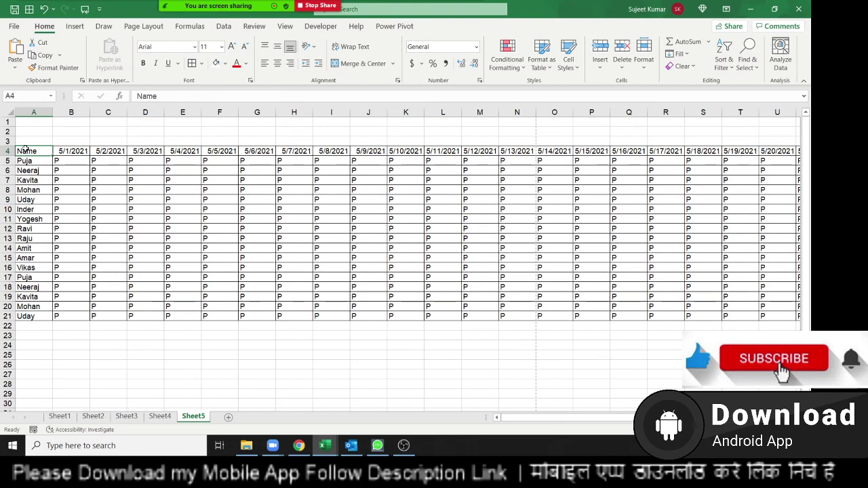
Rotate the text of header row A4:AF4 upward with Rotate Text Up.
key("ctrl+shift+Right")
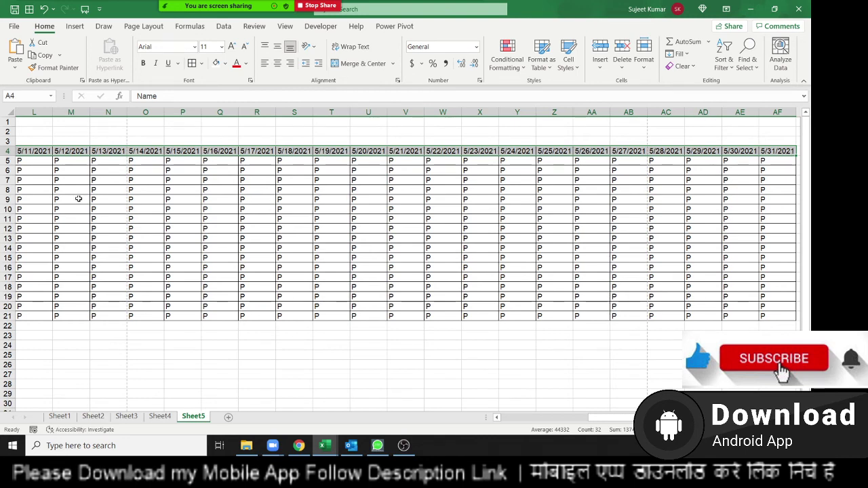
right_click(324, 155)
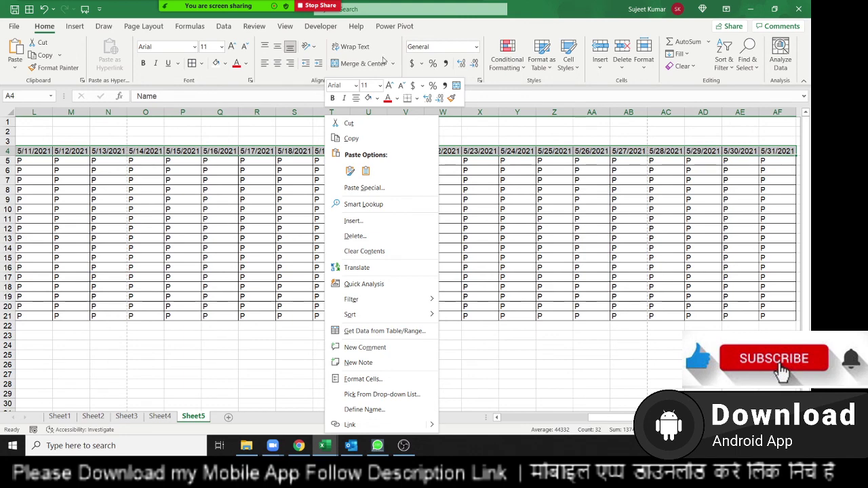
left_click(315, 46)
left_click(314, 46)
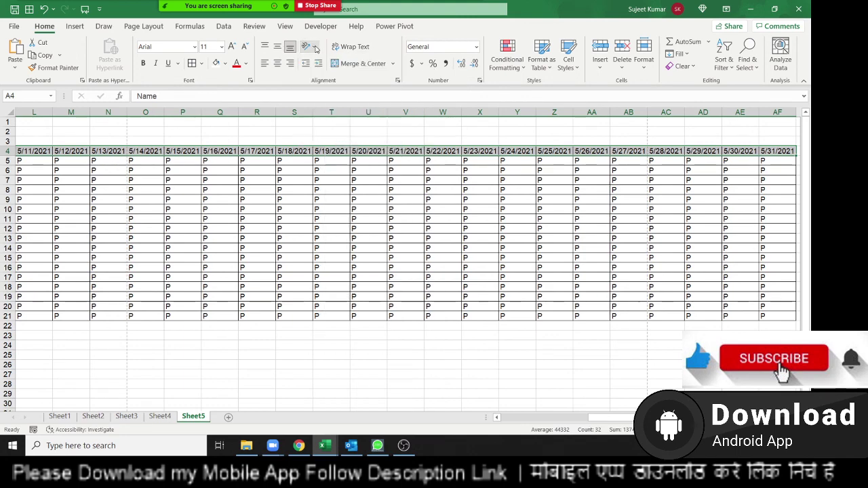
left_click(314, 46)
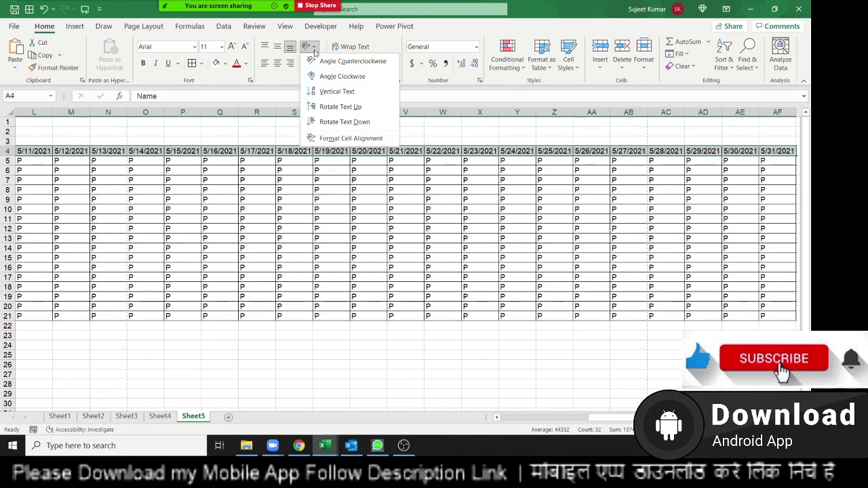
left_click(336, 106)
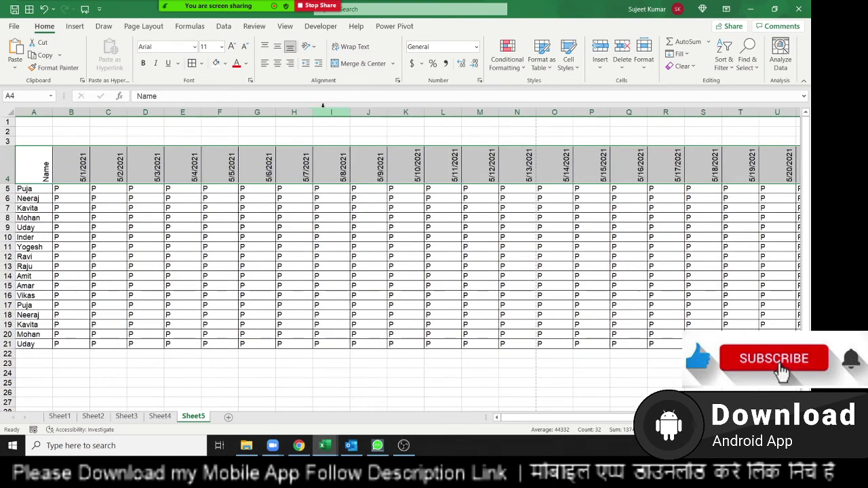
left_click(192, 217)
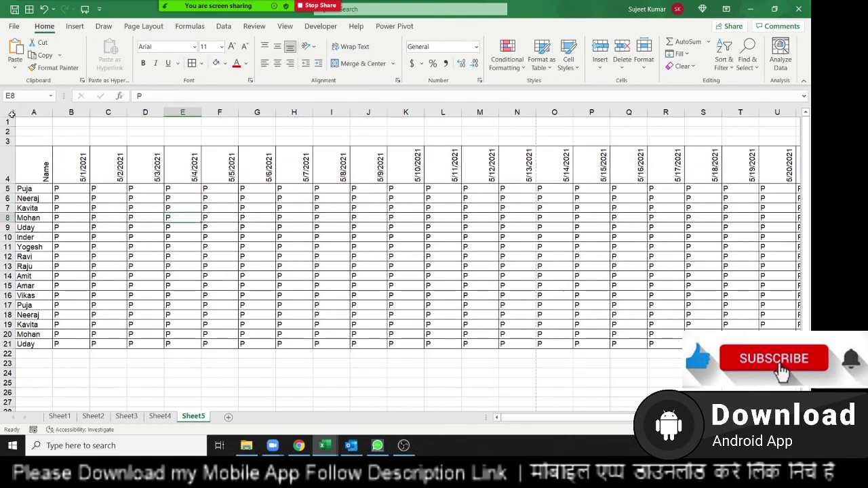
left_click(12, 114)
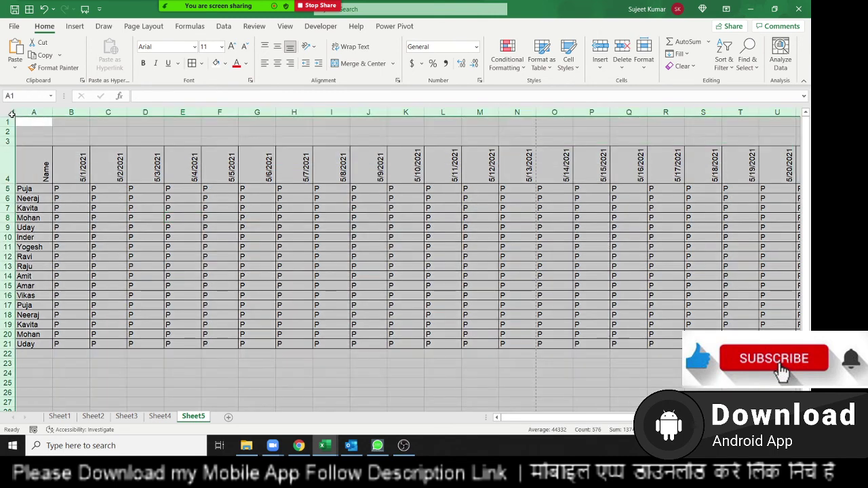
double_click(50, 113)
left_click(261, 257)
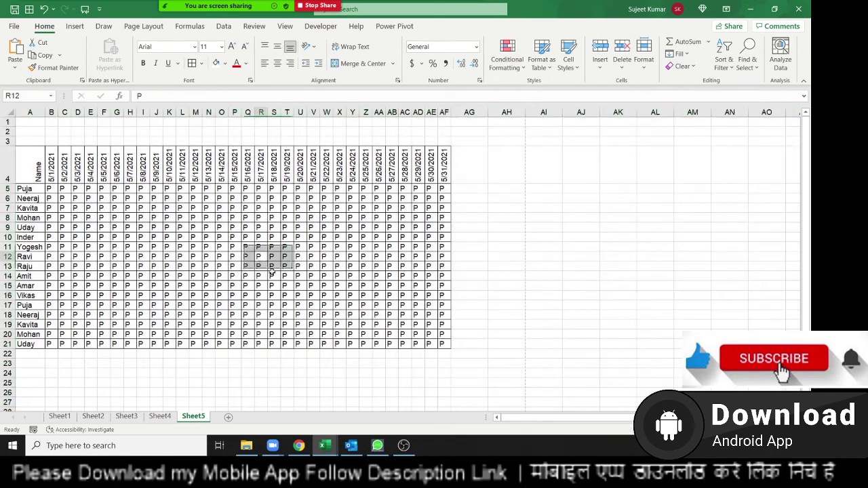
left_click_drag(441, 346, 27, 163)
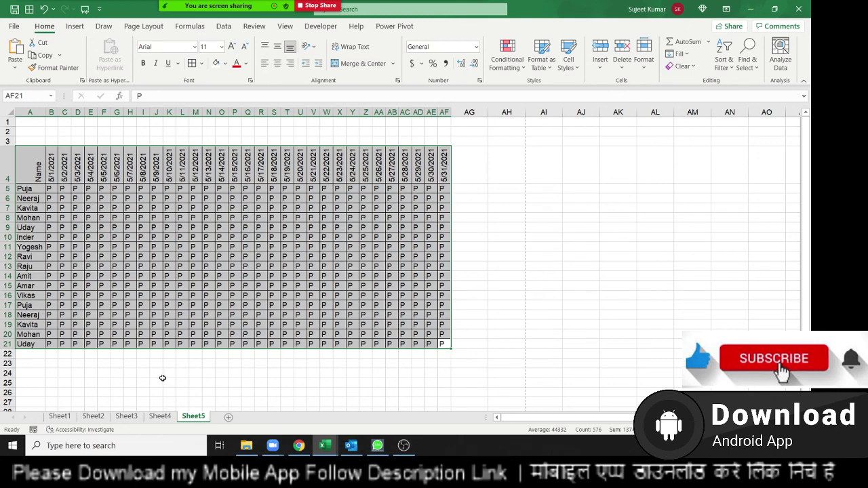
left_click(260, 292)
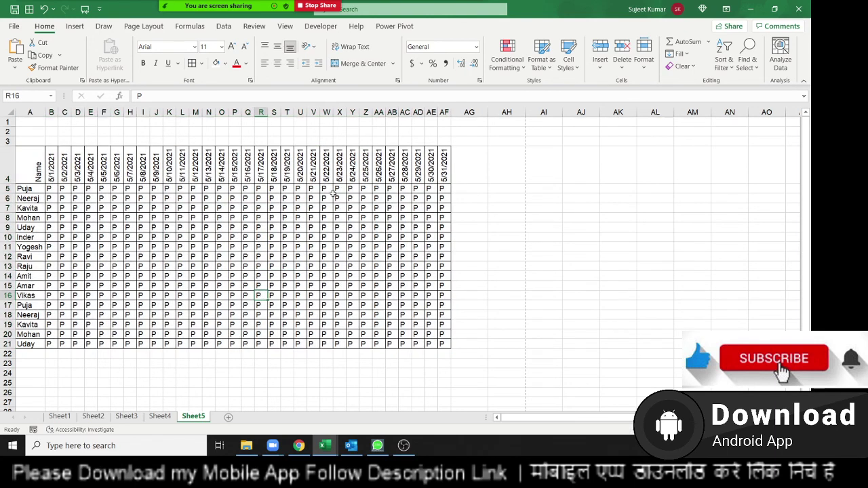
key("ctrl+z")
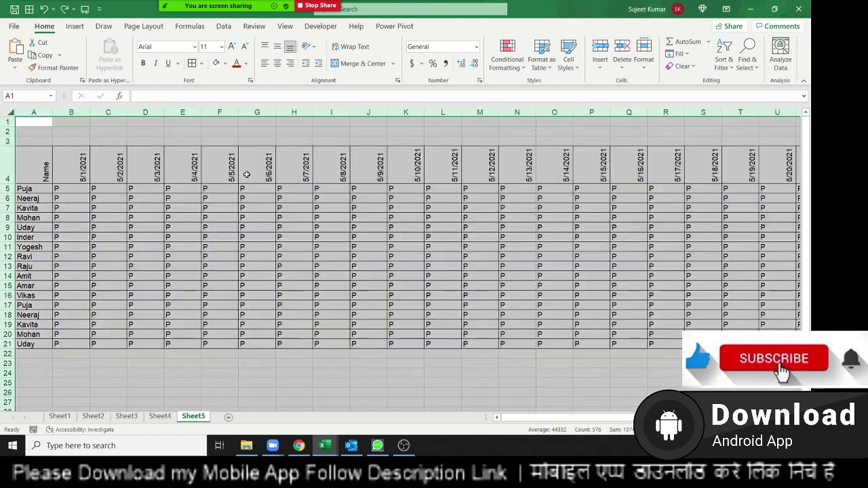
Undo the header change and reapply Rotate Text Up to the date headers.
left_click(240, 209)
key("ctrl+z")
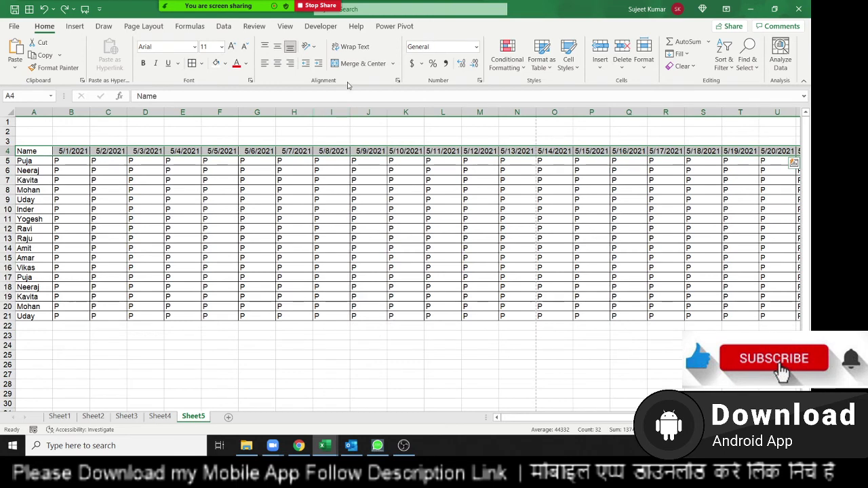
left_click(313, 47)
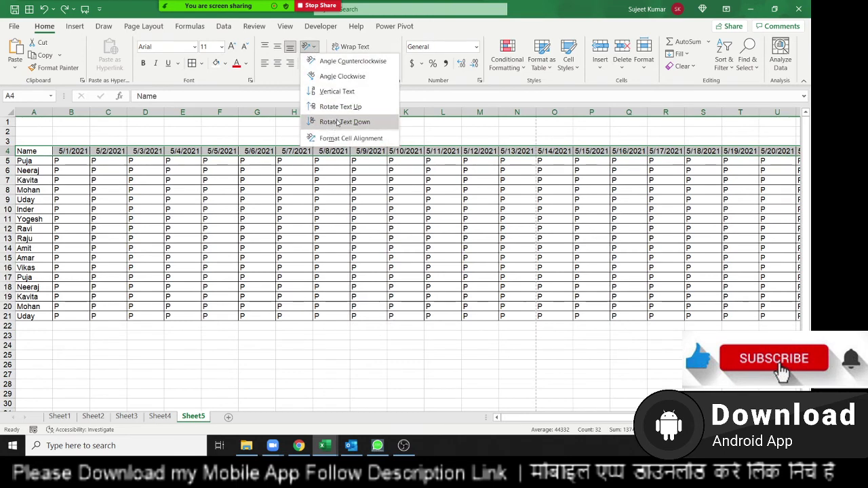
left_click(338, 107)
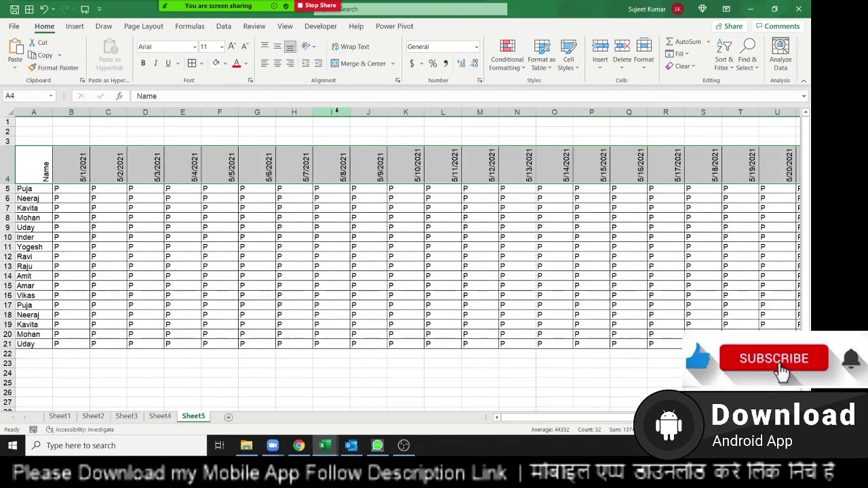
left_click(305, 227)
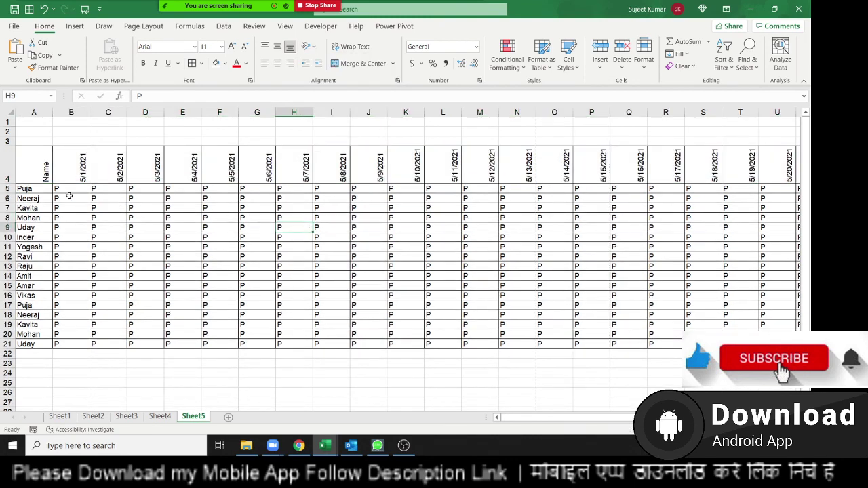
Select the whole sheet and auto-fit all columns to a narrow width.
left_click(7, 110)
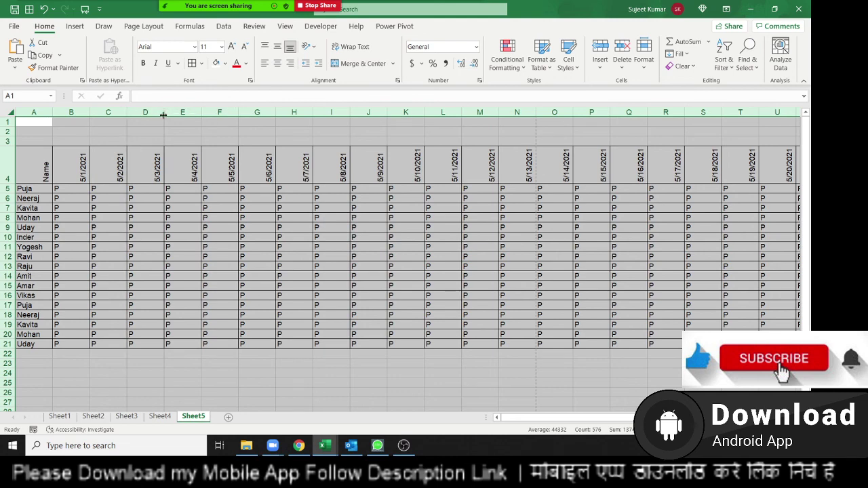
double_click(163, 113)
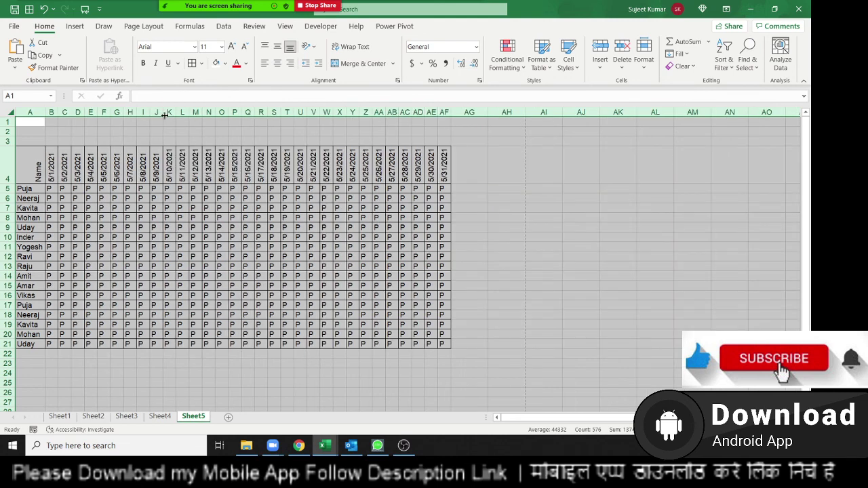
left_click(274, 237)
Select the 5/1/2021 column B4:B21, deselect it, and minimize Excel.
left_click_drag(51, 170, 47, 344)
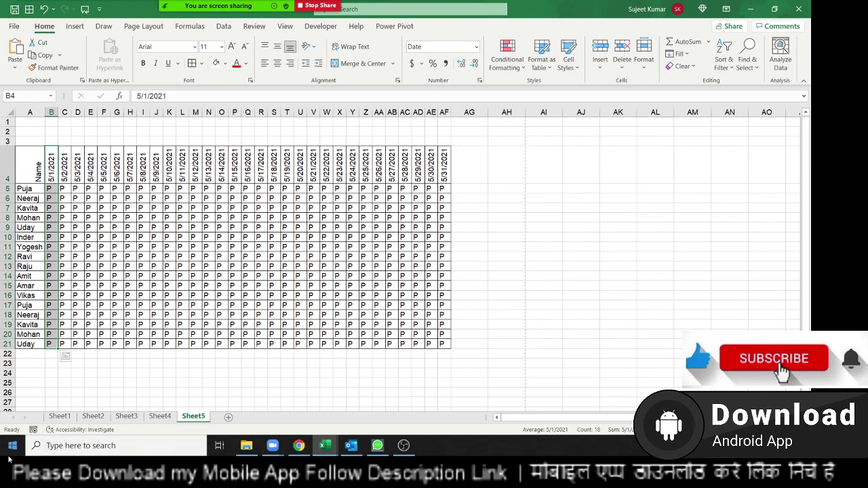
left_click(206, 257)
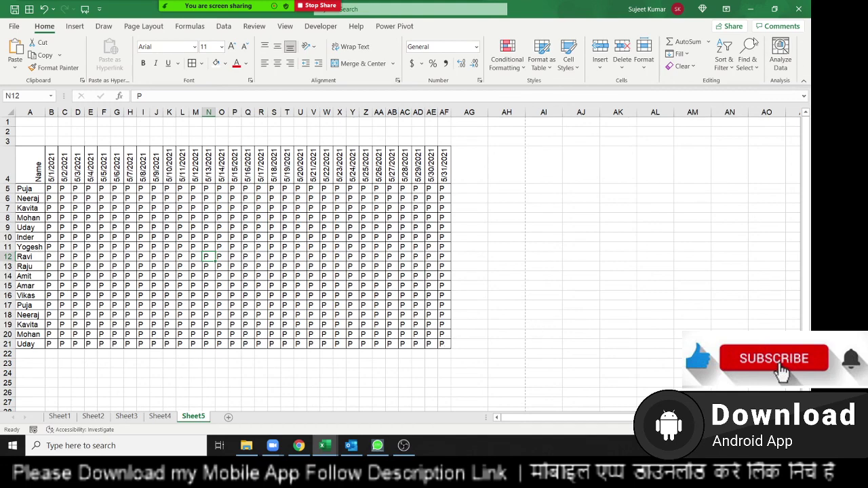
left_click(753, 10)
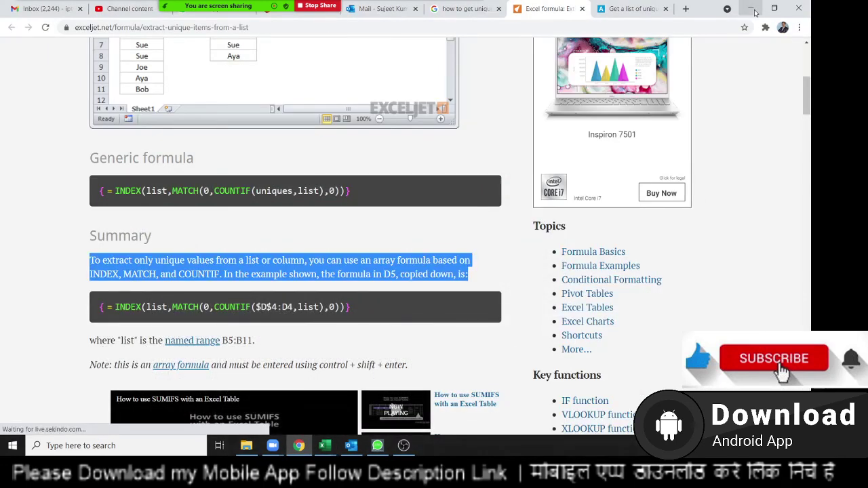
Minimize the Chrome window showing the Exceljet page to reveal the desktop.
left_click(752, 9)
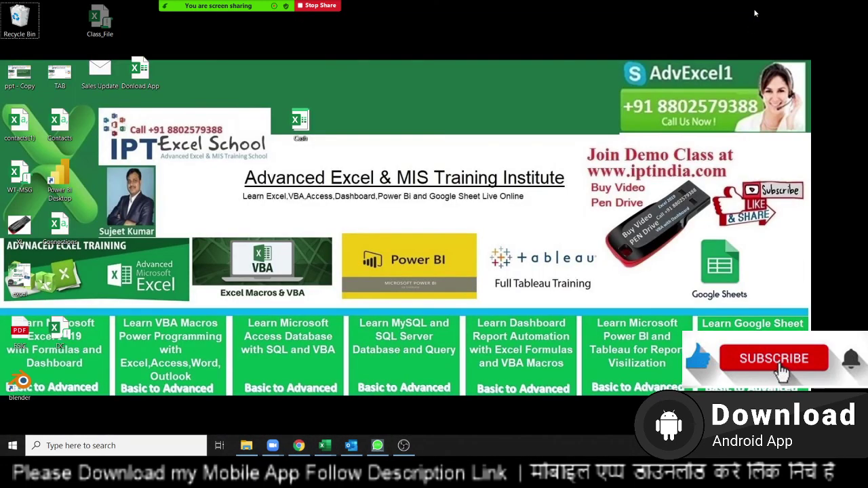